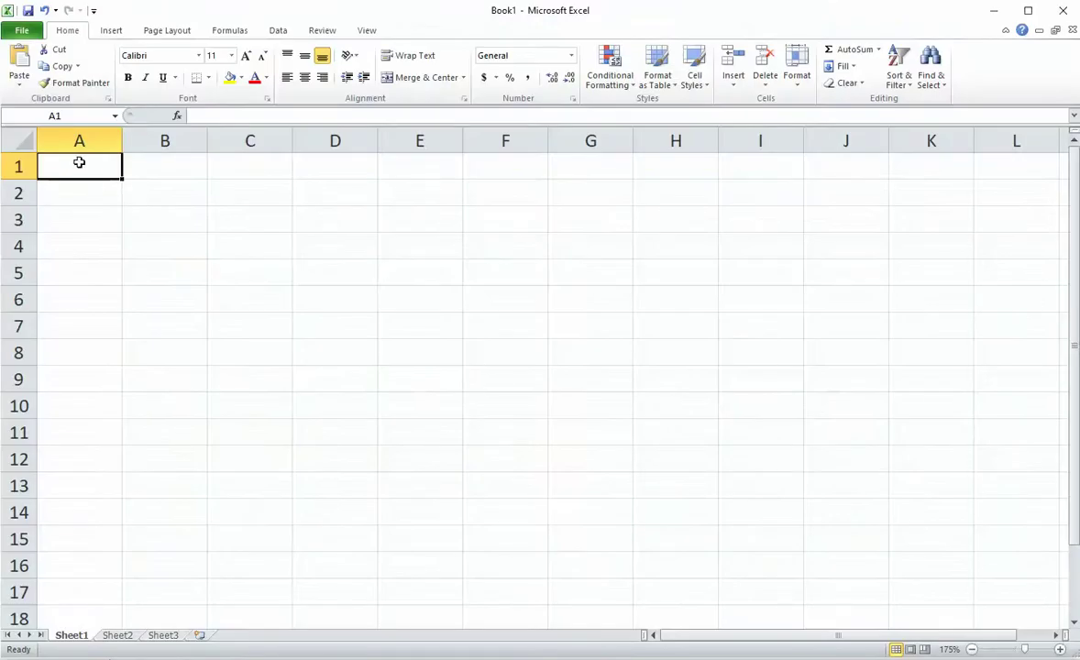
- Merge and center cells A1:J2 and enter the title "Обрачун изостанака у другом полугодишту школске 2019/2020. године"
left_click_drag(79, 163, 832, 181)
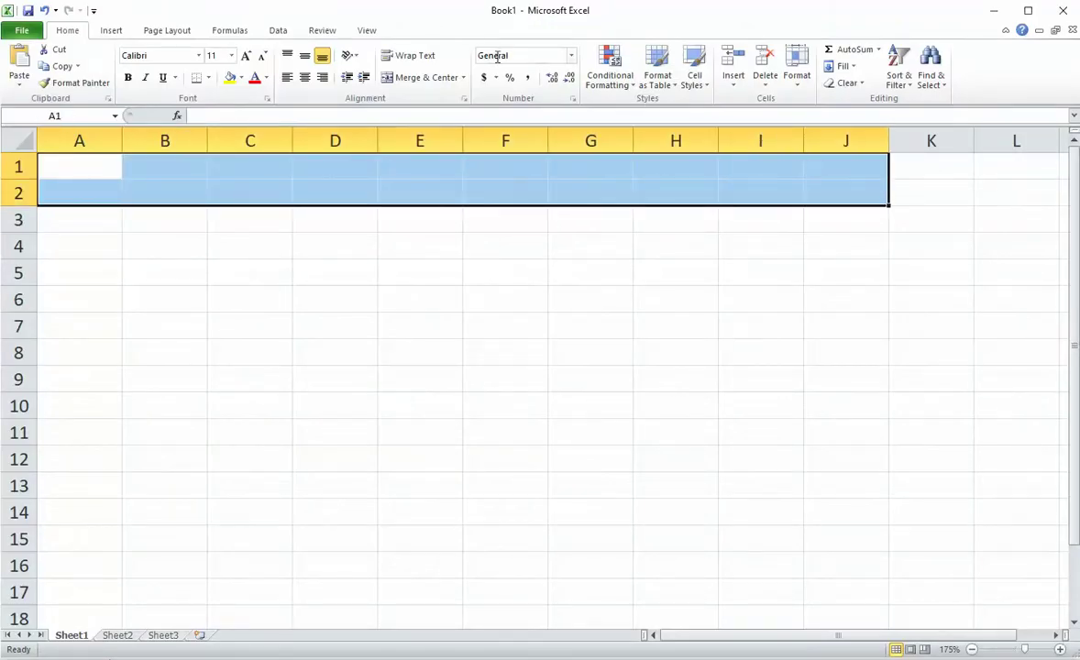
left_click(403, 77)
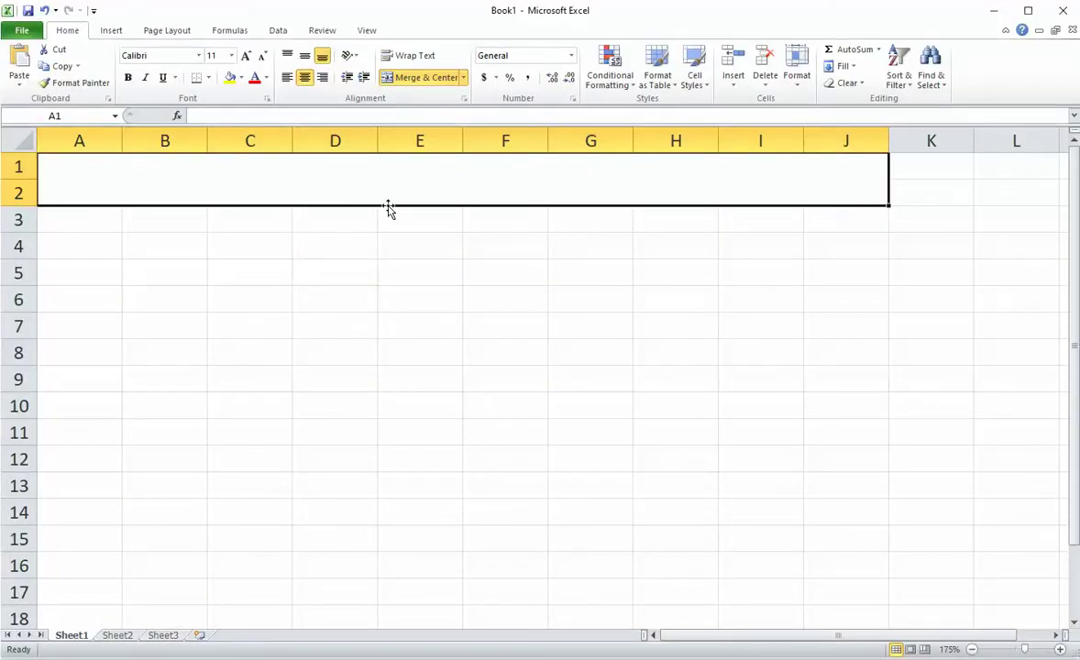
type("Ob")
key("BackSpace")
key("BackSpace")
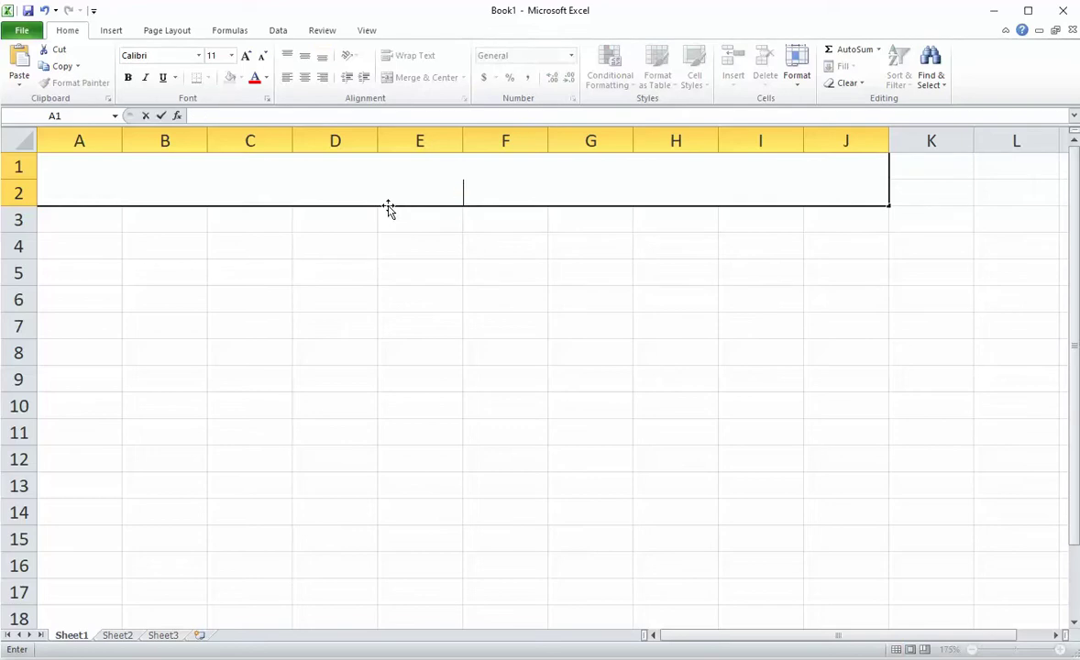
key("super+space")
type("Oбрачу")
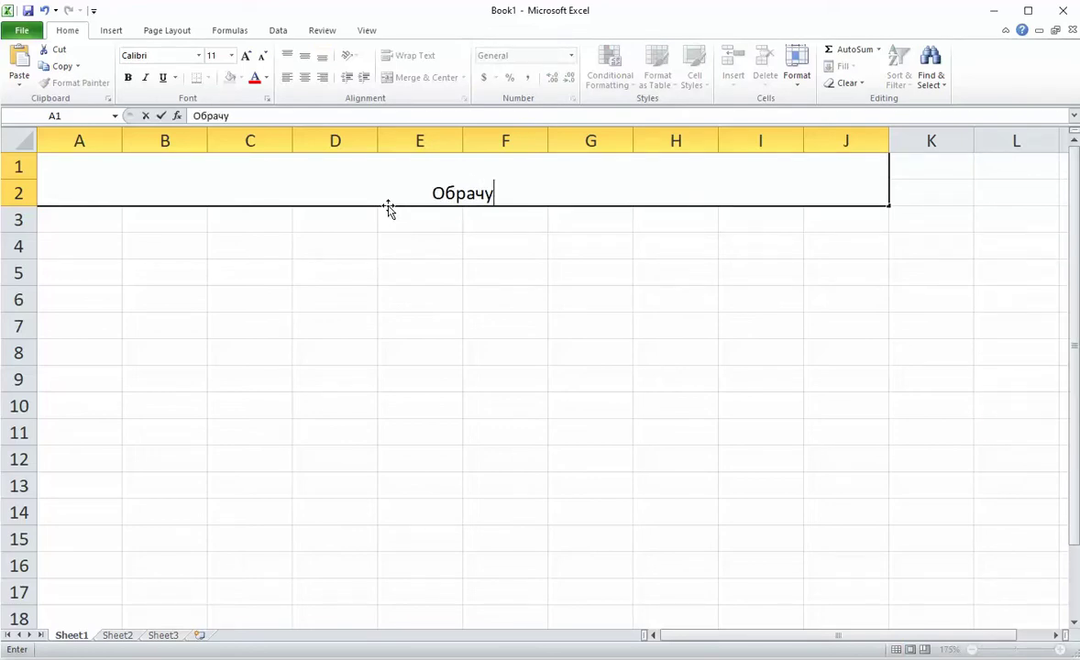
type("н изостана")
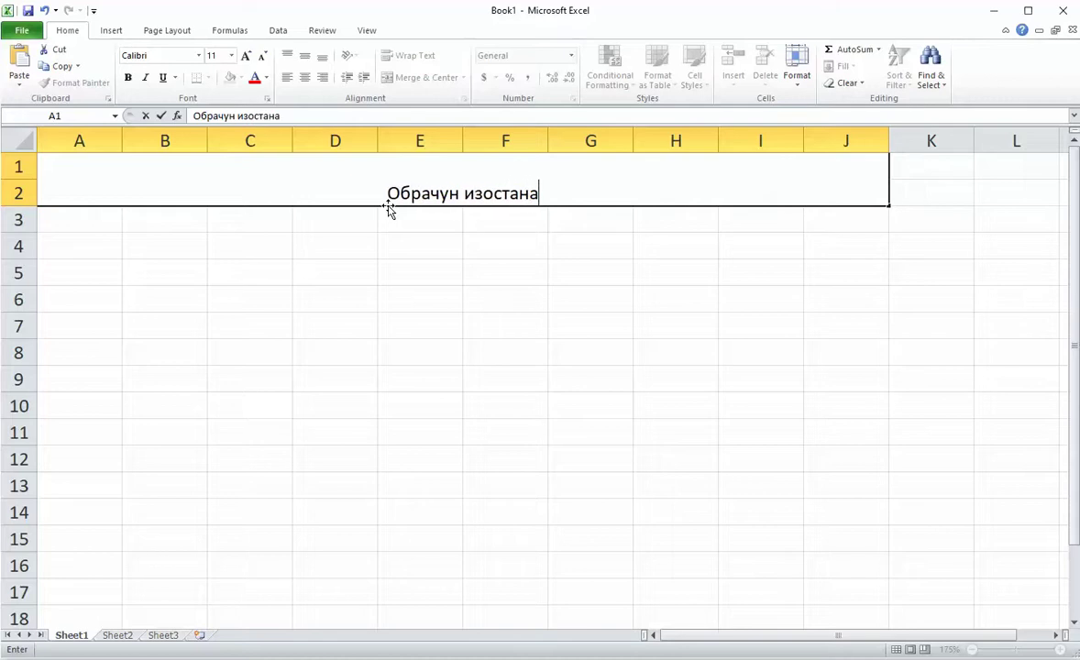
type("ка у дру")
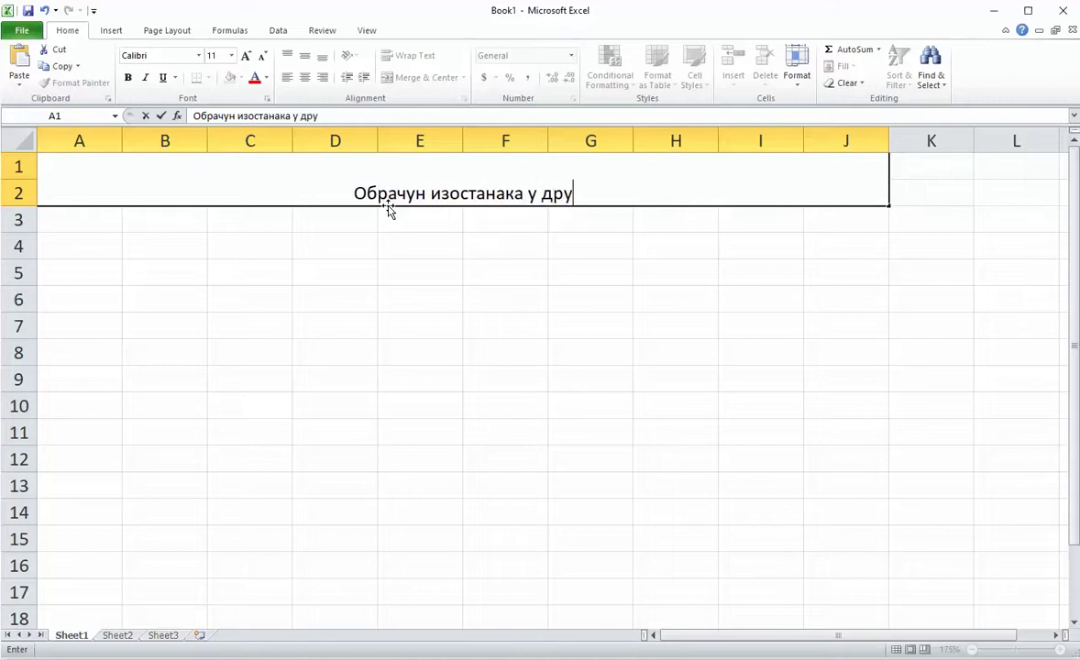
type("гом полу")
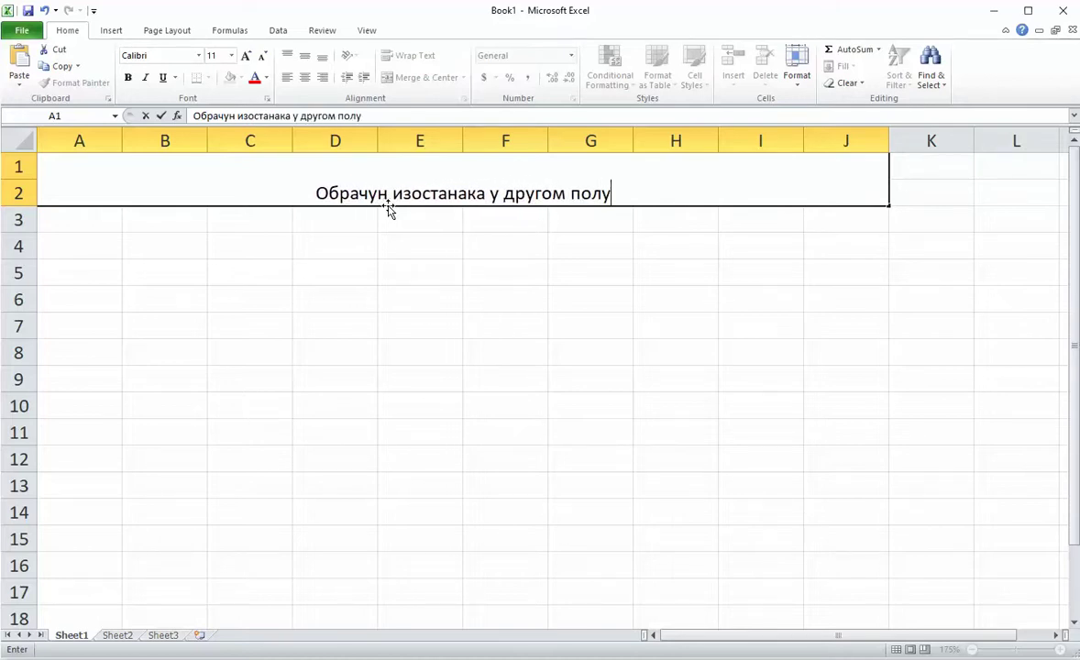
type("годишту")
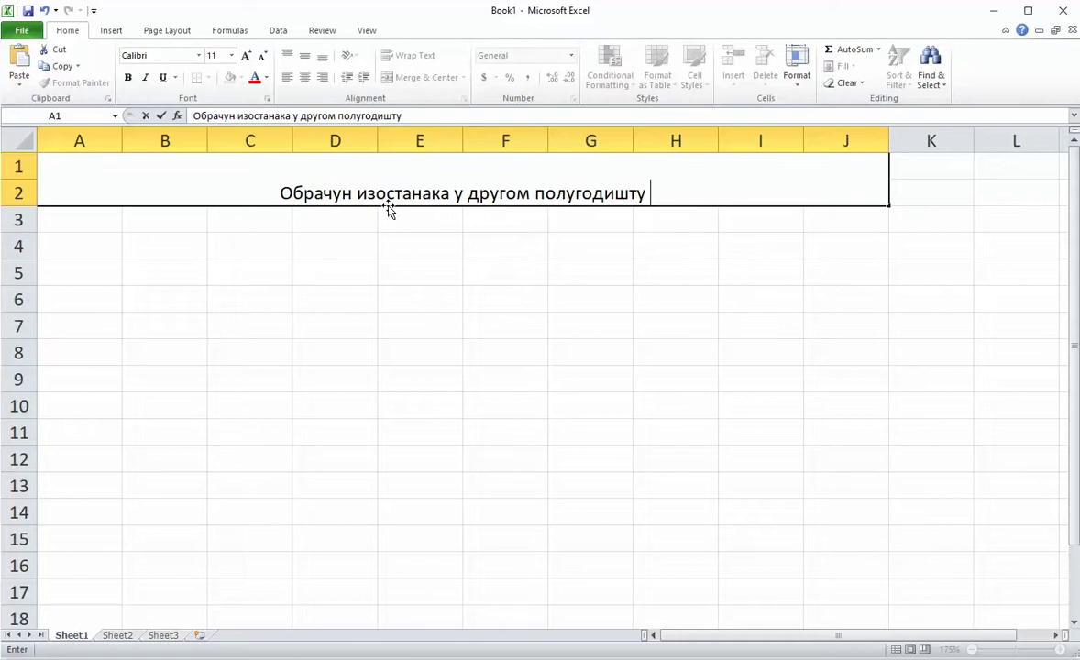
type(" школе")
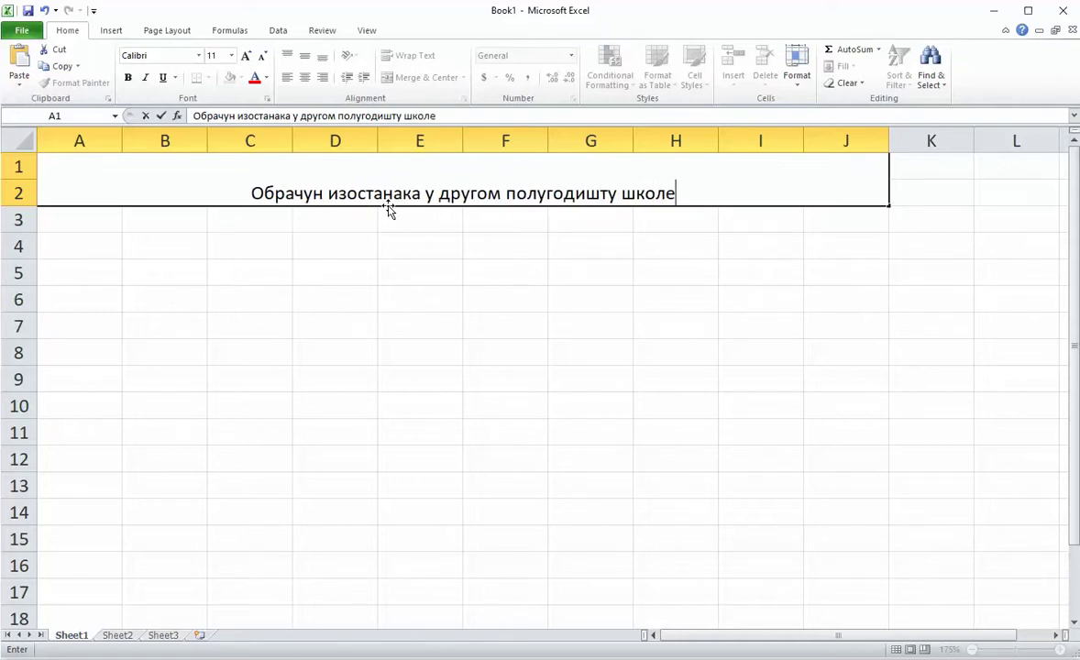
key("BackSpace")
type("с")
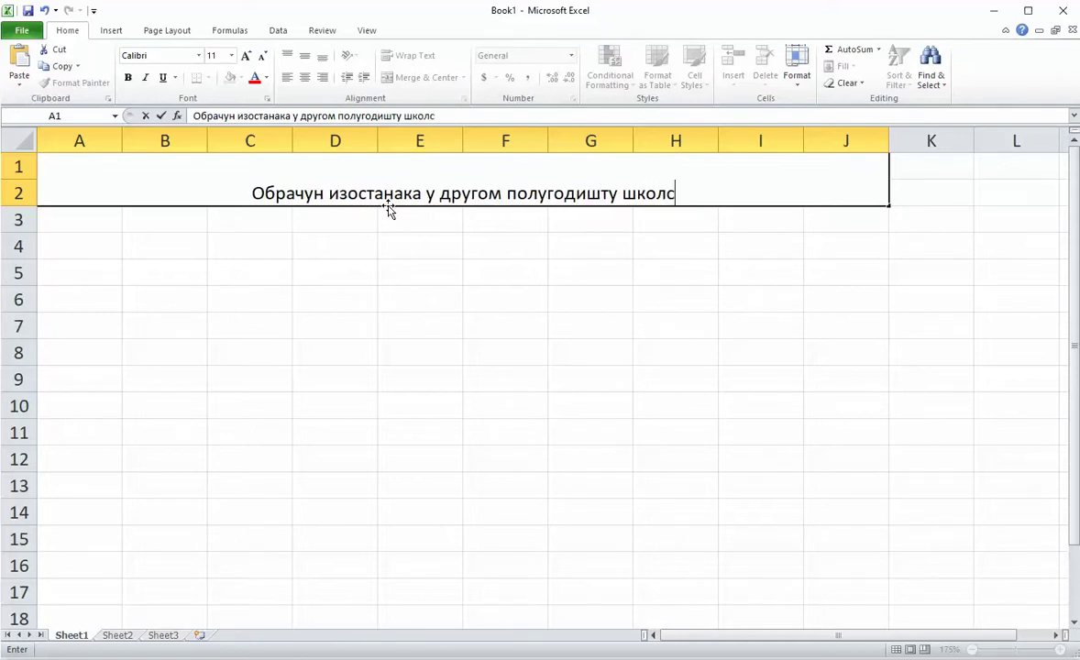
type("ке 2019")
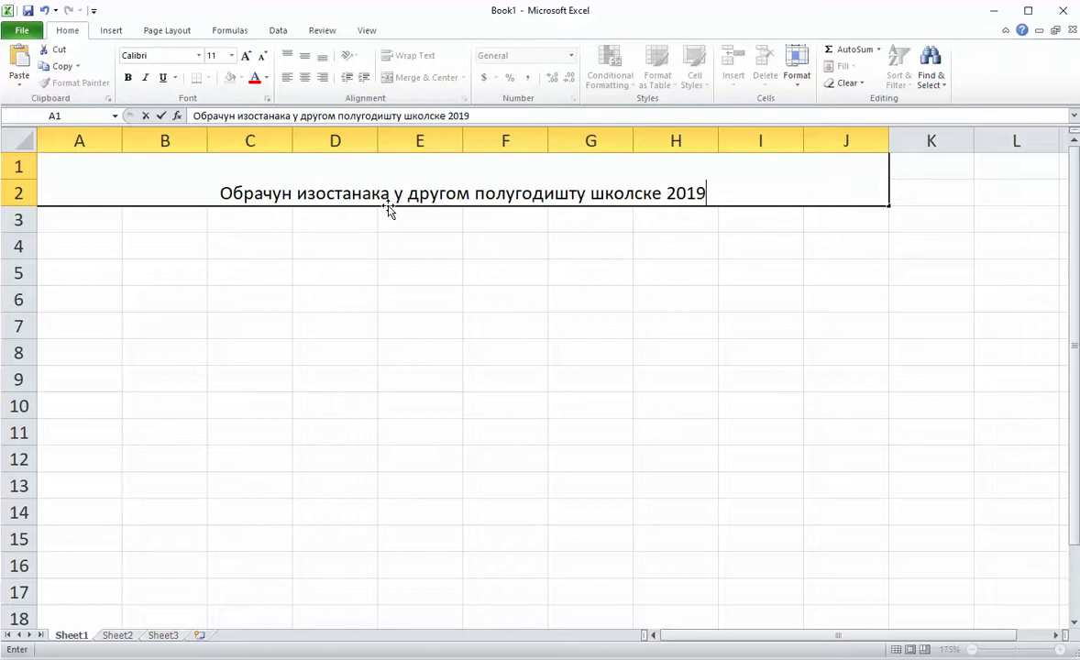
type("/2020")
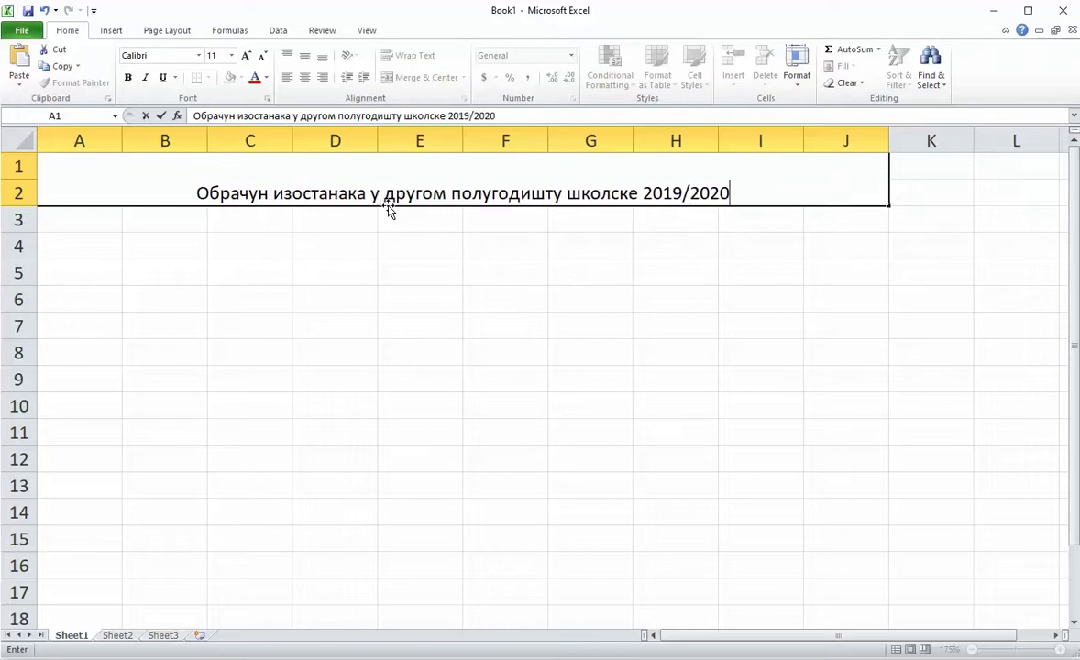
type(". године")
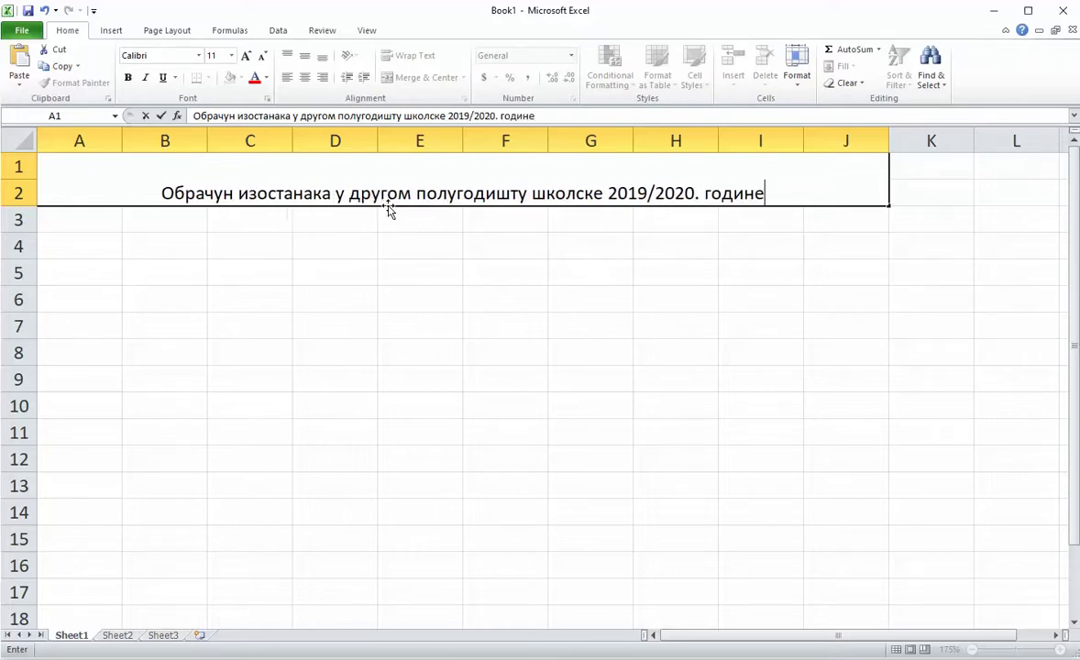
key("Return")
- Center the title vertically in its merged cell and increase its font size to 14
left_click(392, 193)
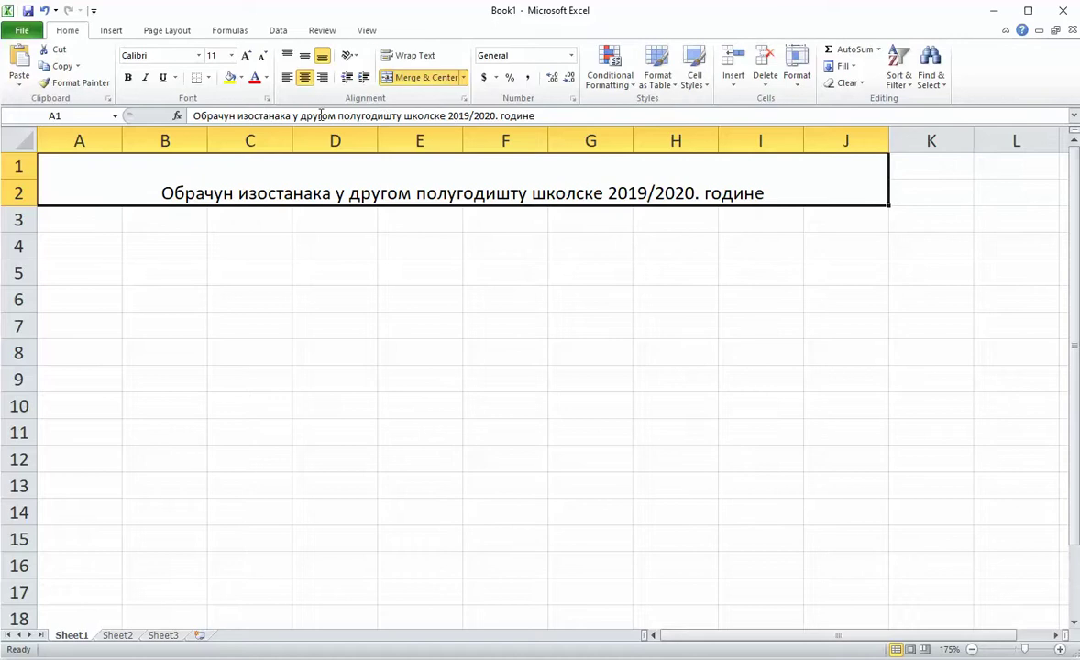
left_click(305, 55)
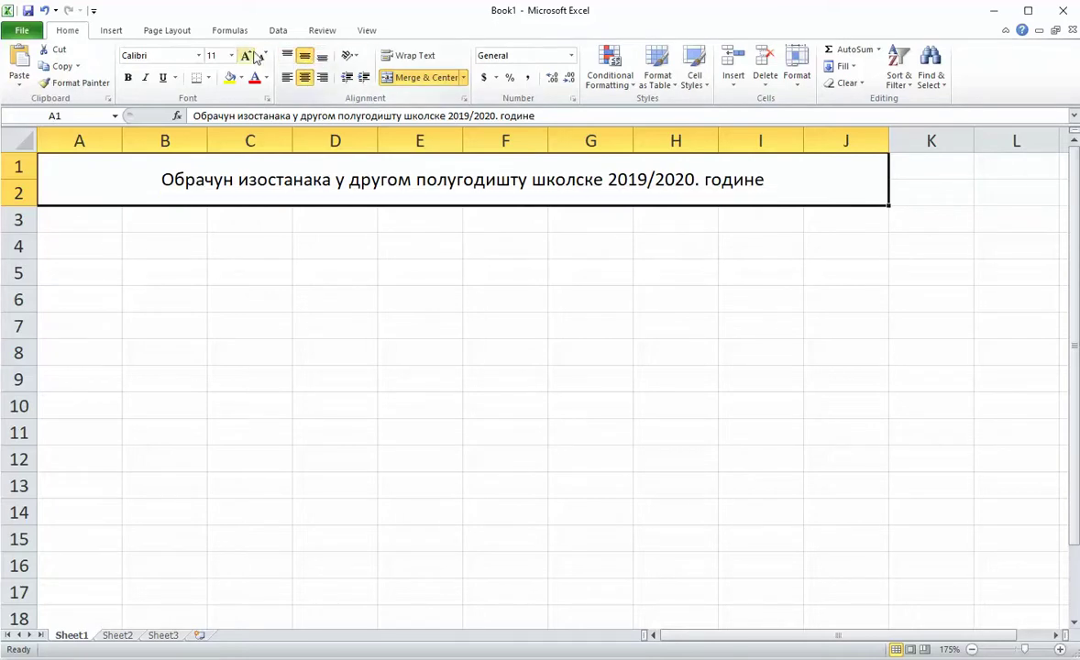
left_click(246, 56)
left_click(246, 56)
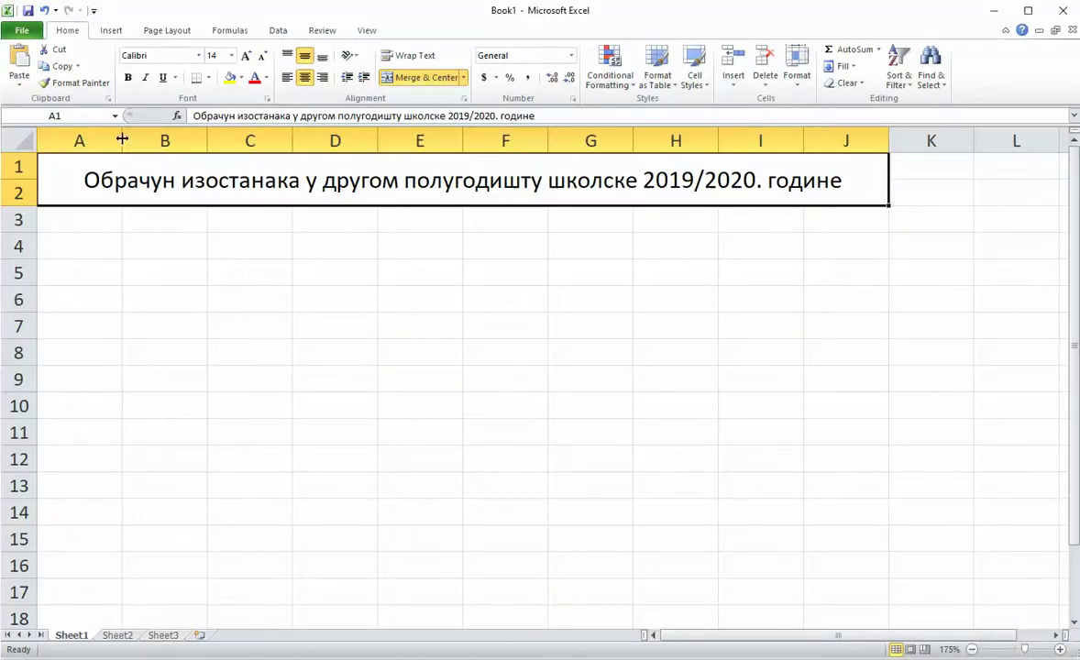
- Widen column A to about twice its width and enter the label "Име ученика:" in A3
left_click_drag(122, 139, 208, 140)
left_click(169, 221)
type("Име")
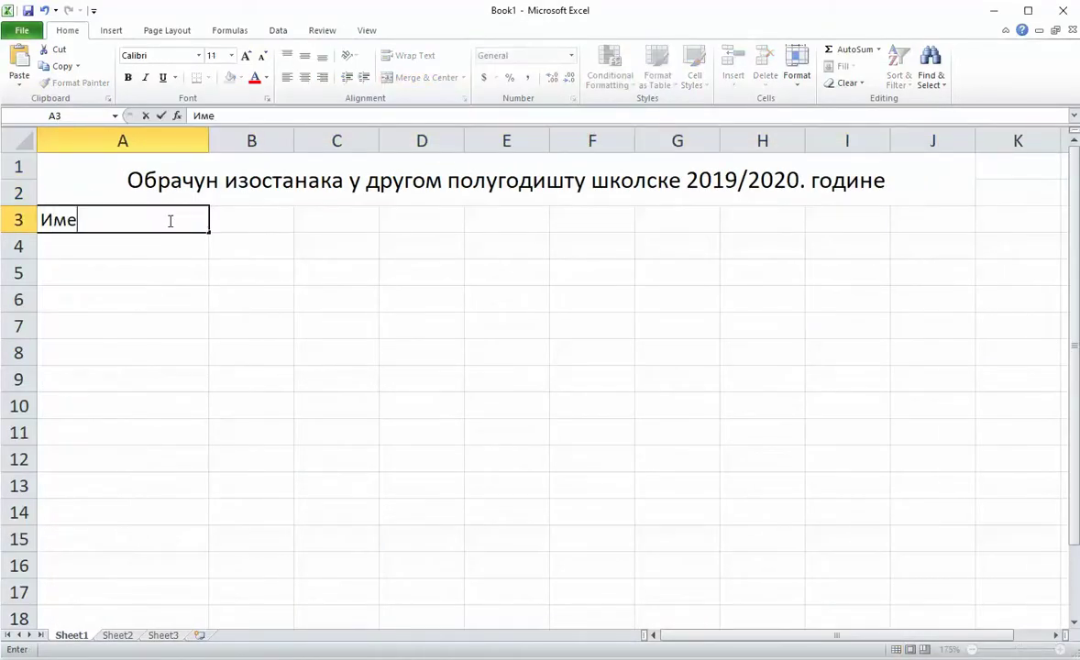
type(" учени")
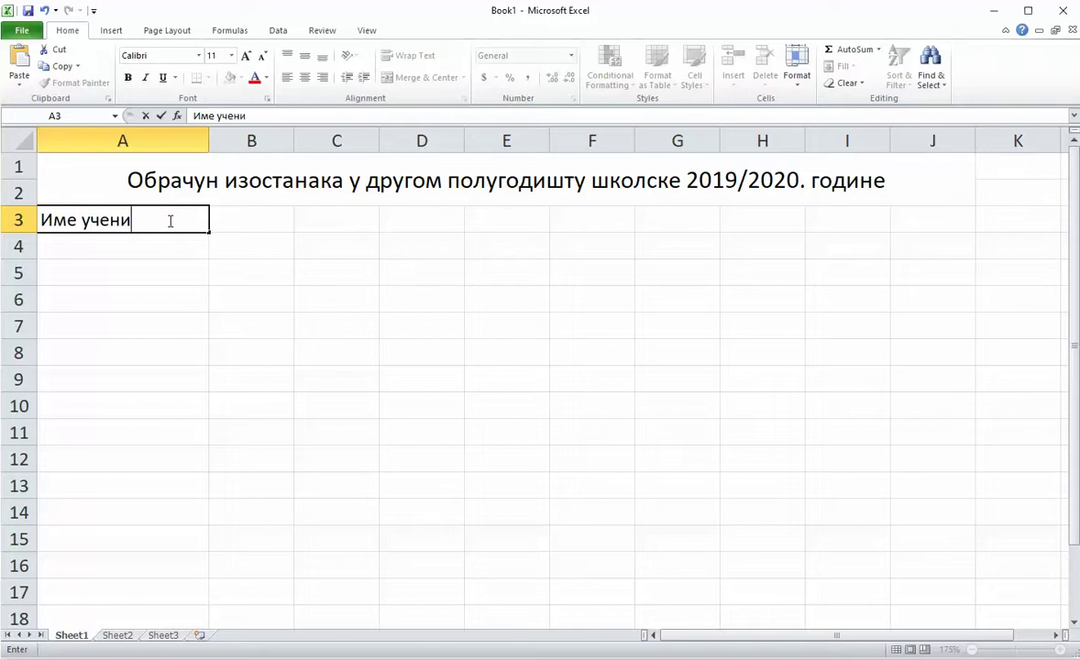
type("ка:")
key("Return")
- Enter the label "Број у дневнику:" in A4 and widen column B slightly
type("Б")
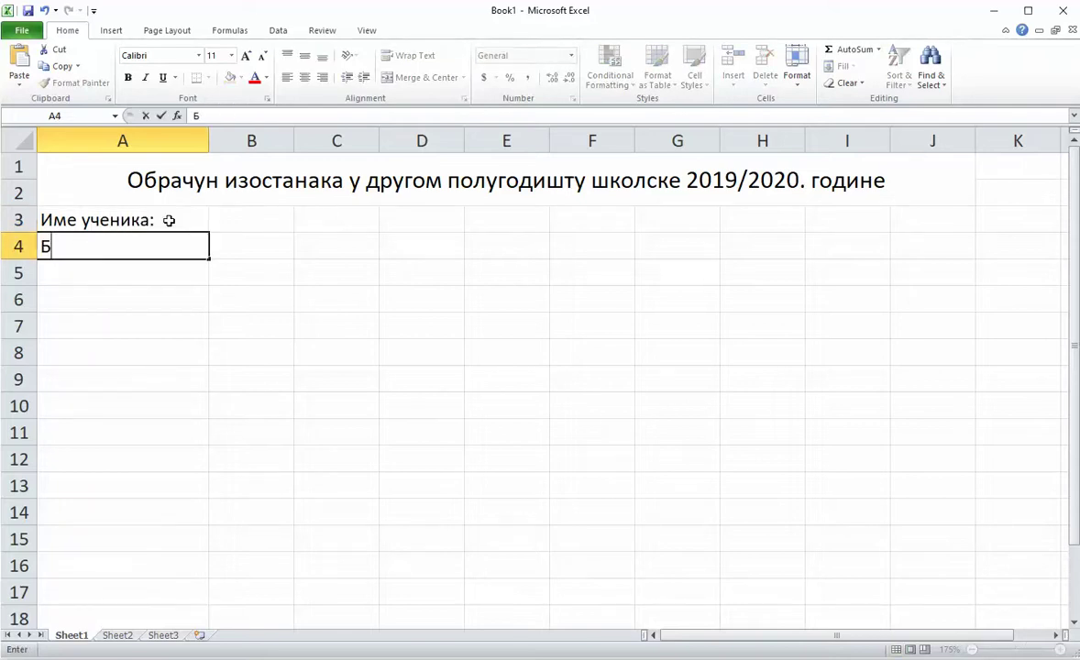
type("рој у д")
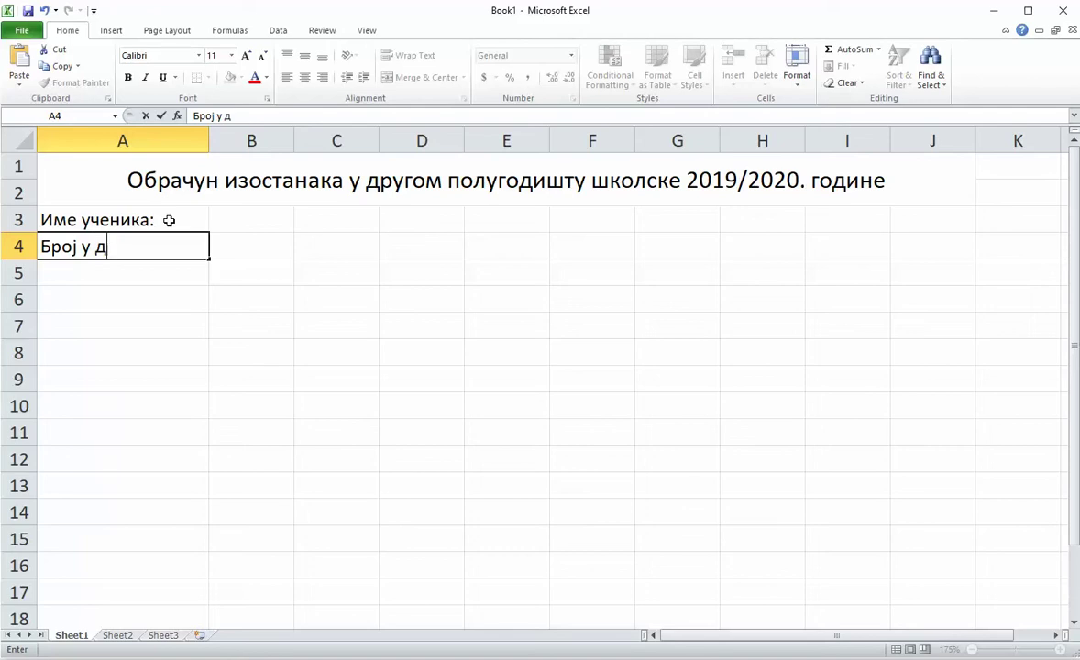
type("невник")
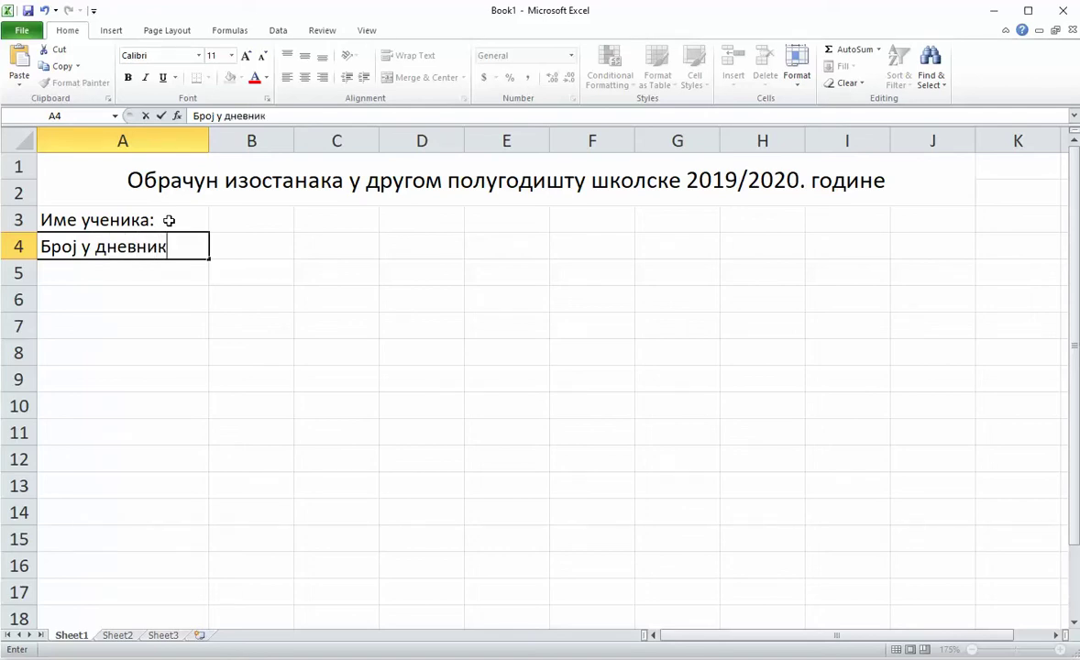
key("Return")
key("Return")
key("Right")
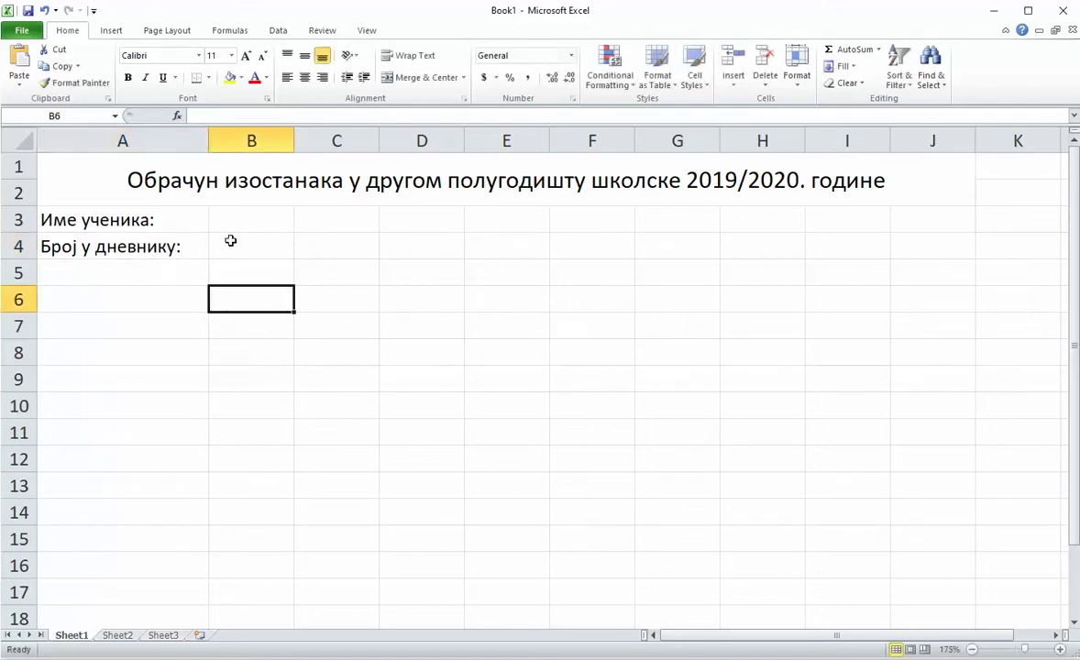
left_click(182, 212)
left_click_drag(295, 143, 326, 141)
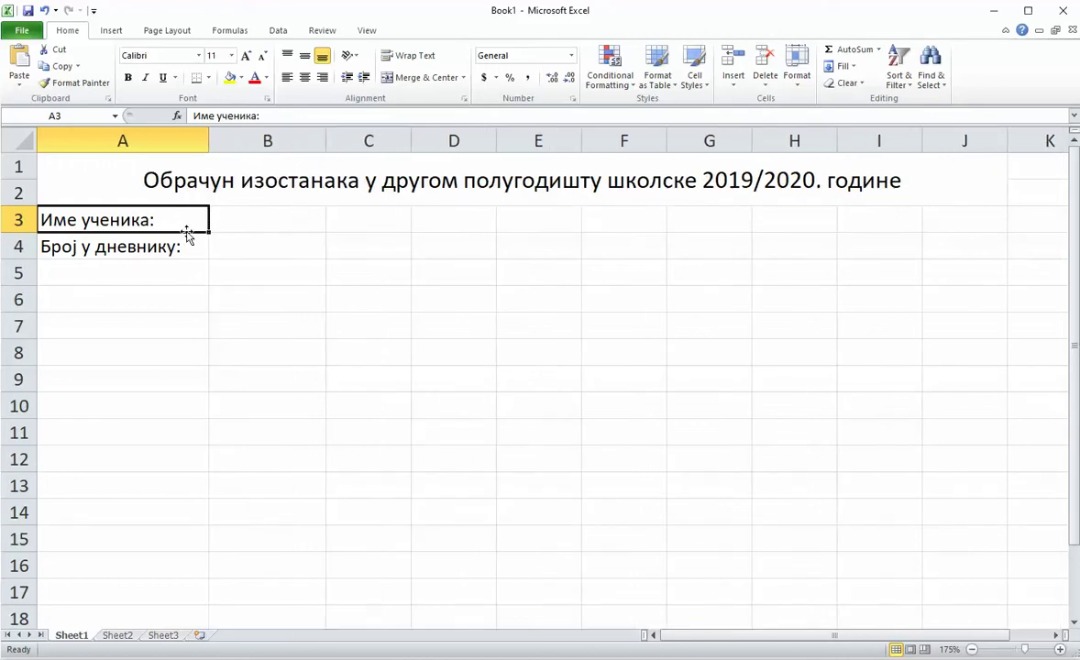
- Apply all borders and a yellow fill to cells A3:B4
left_click(243, 254)
left_click_drag(183, 220, 236, 241)
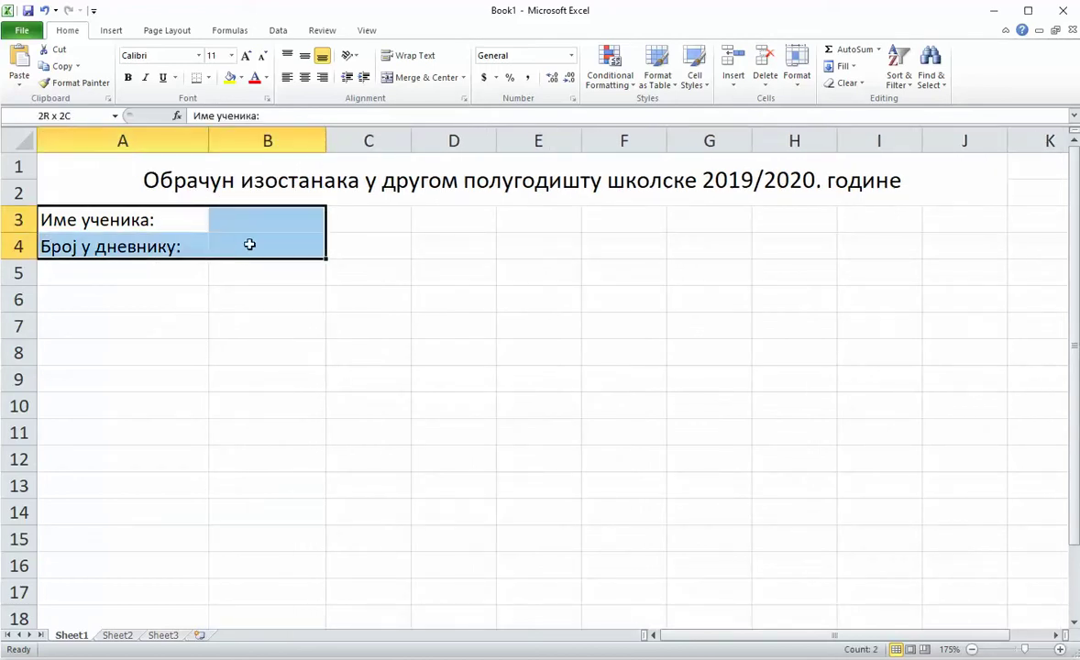
left_click(208, 78)
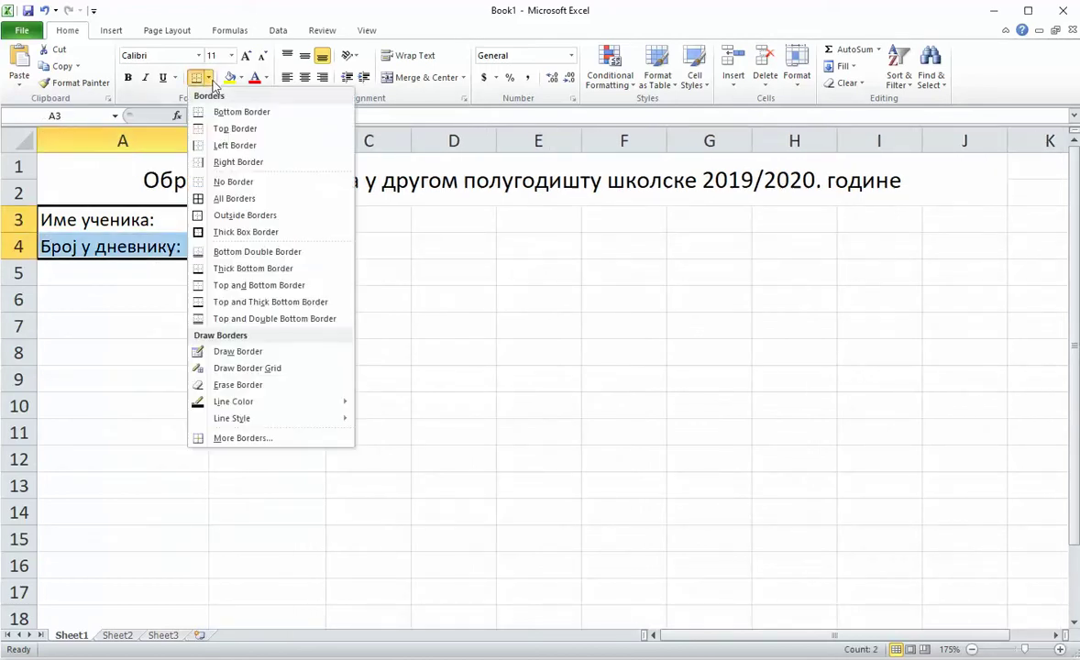
left_click(233, 199)
left_click(229, 77)
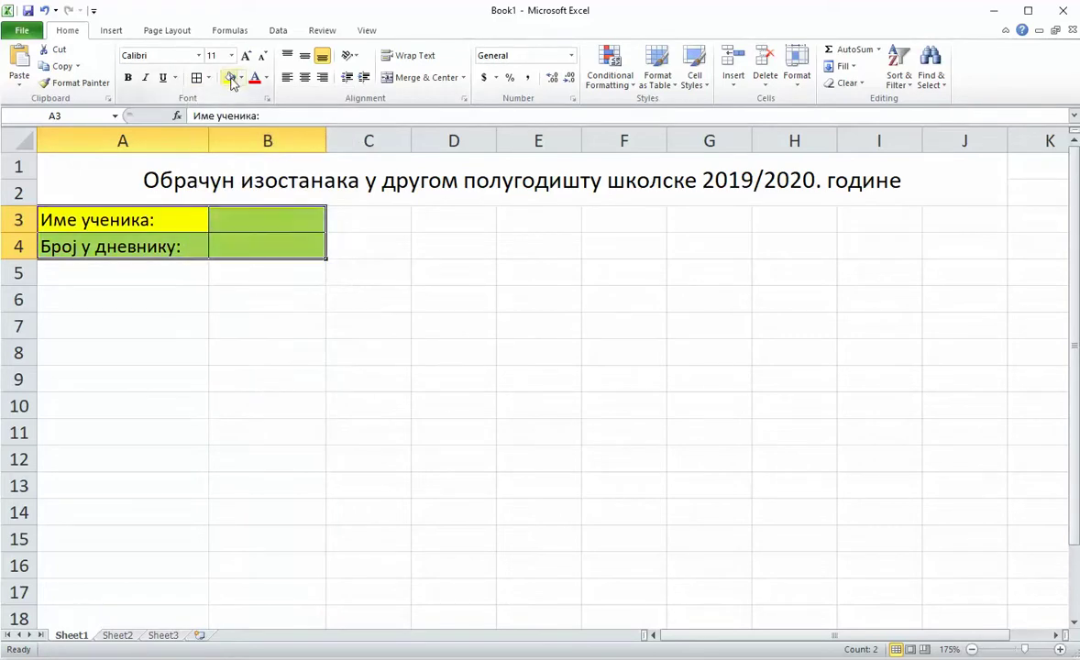
- Fill the merged title cell with a light aqua theme color and add a thin border around it
left_click(301, 184)
left_click(240, 78)
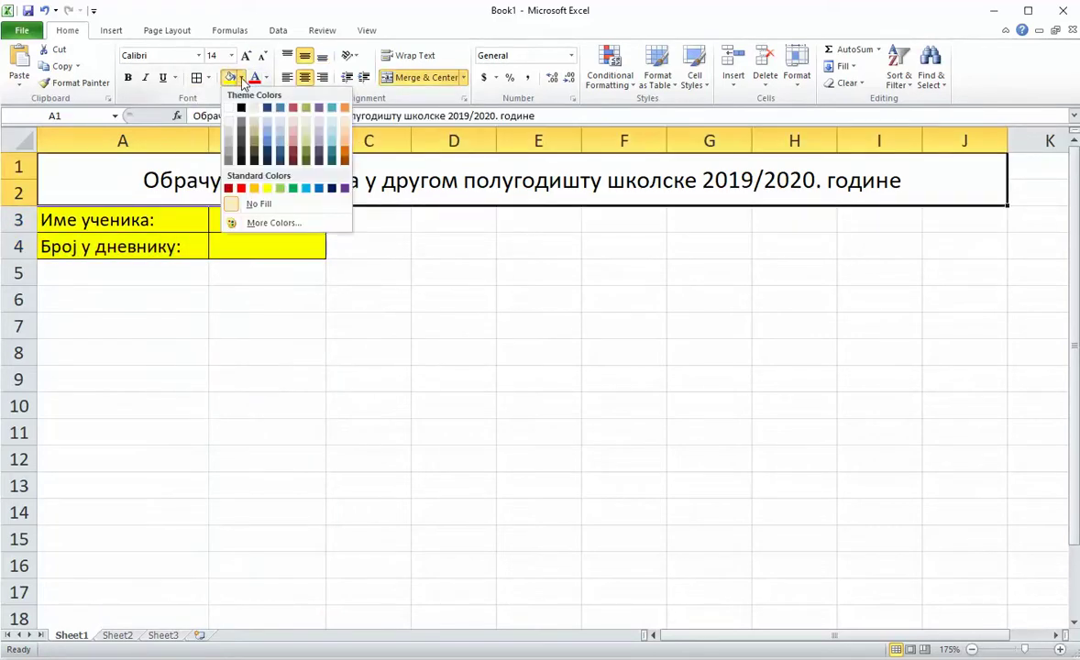
left_click(333, 138)
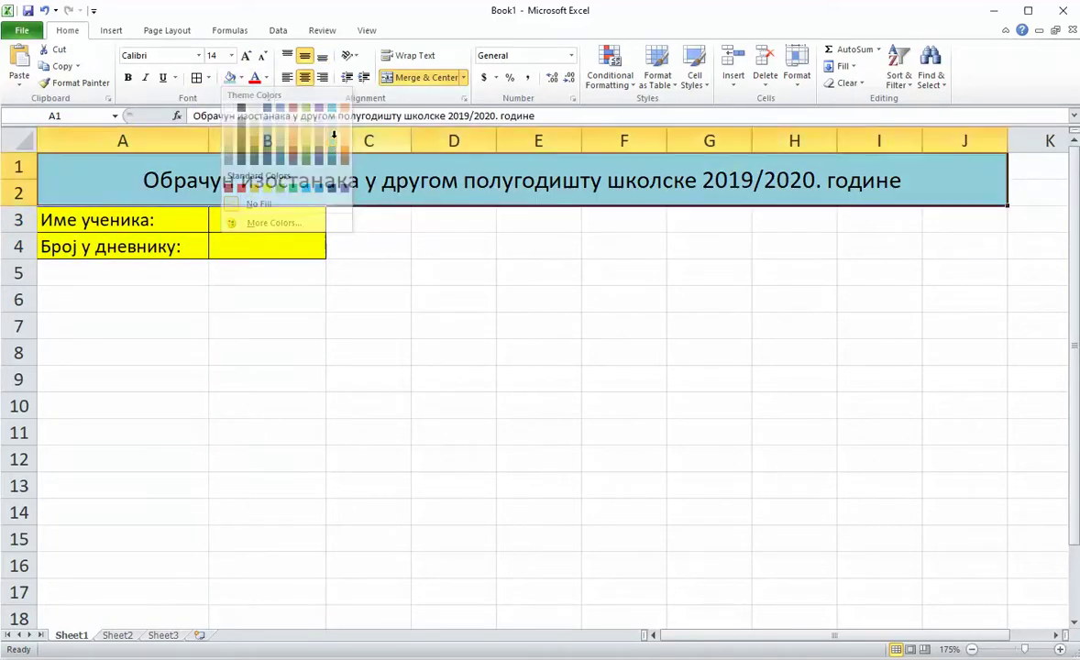
left_click(337, 296)
left_click(276, 160)
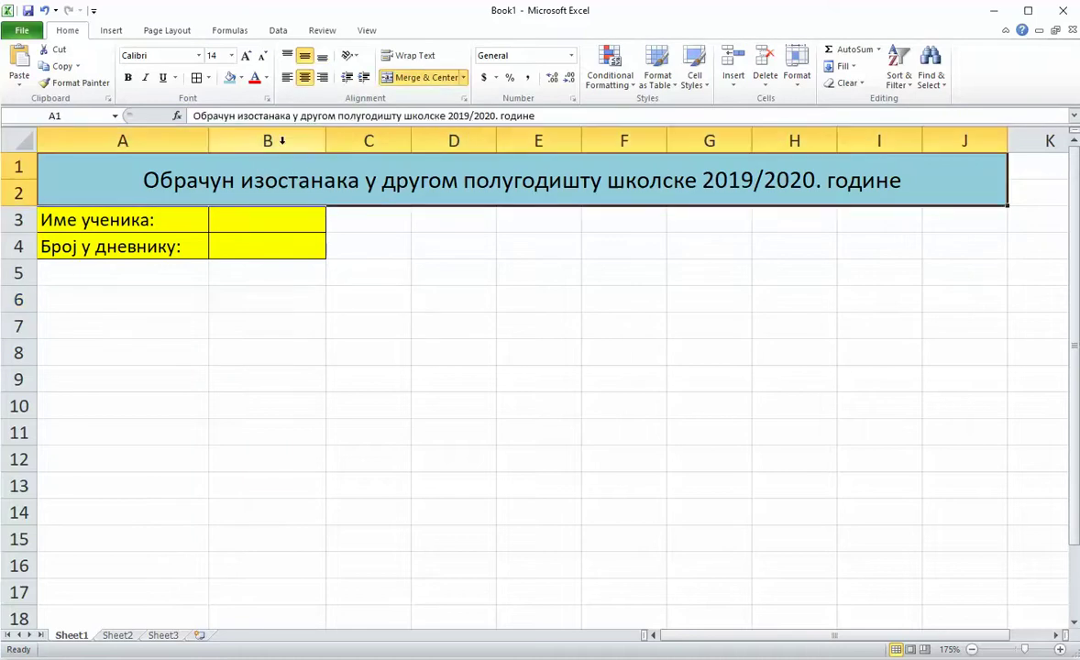
left_click(209, 78)
left_click(310, 238)
left_click(367, 273)
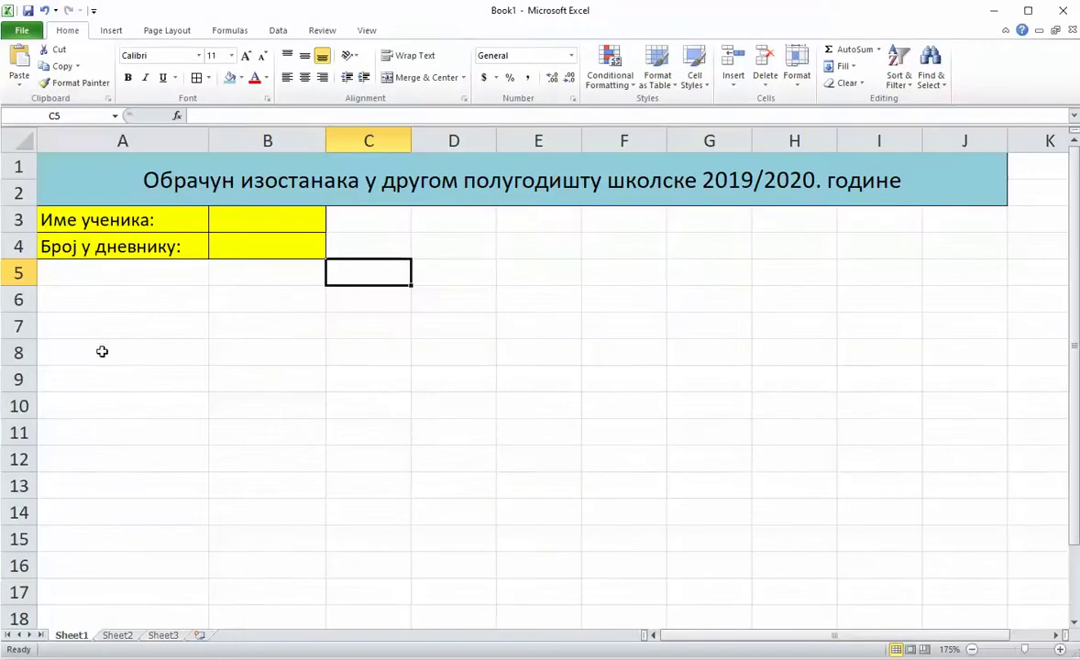
- Enter the column headers "Ученик" in A7 and "Часови" in B7
left_click(103, 332)
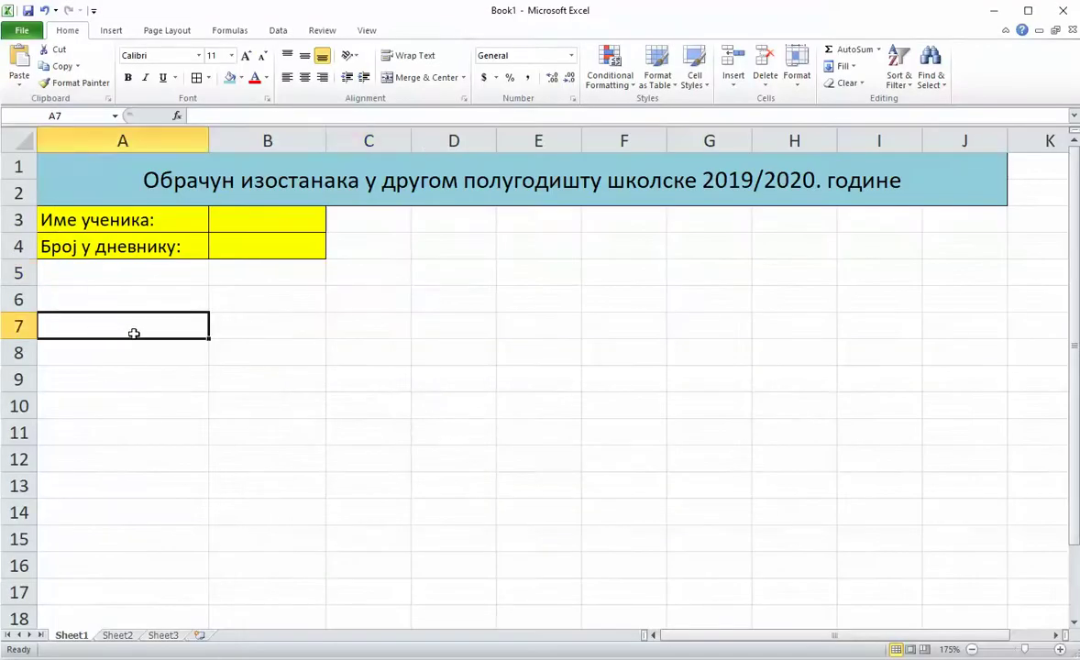
type("Ученик")
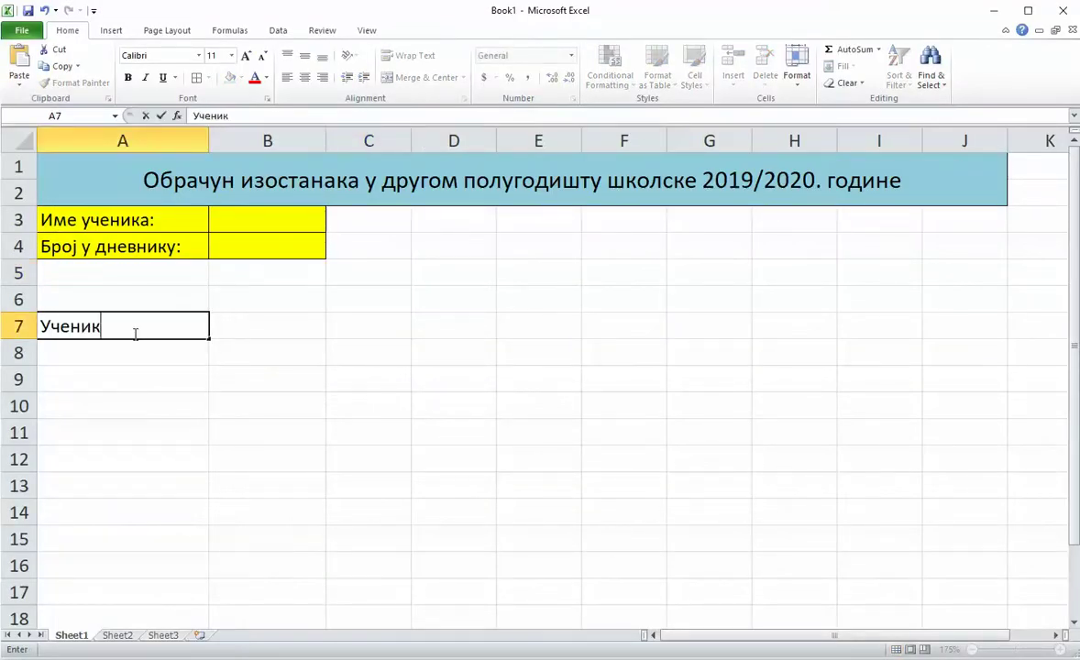
key("Tab")
type("Часо")
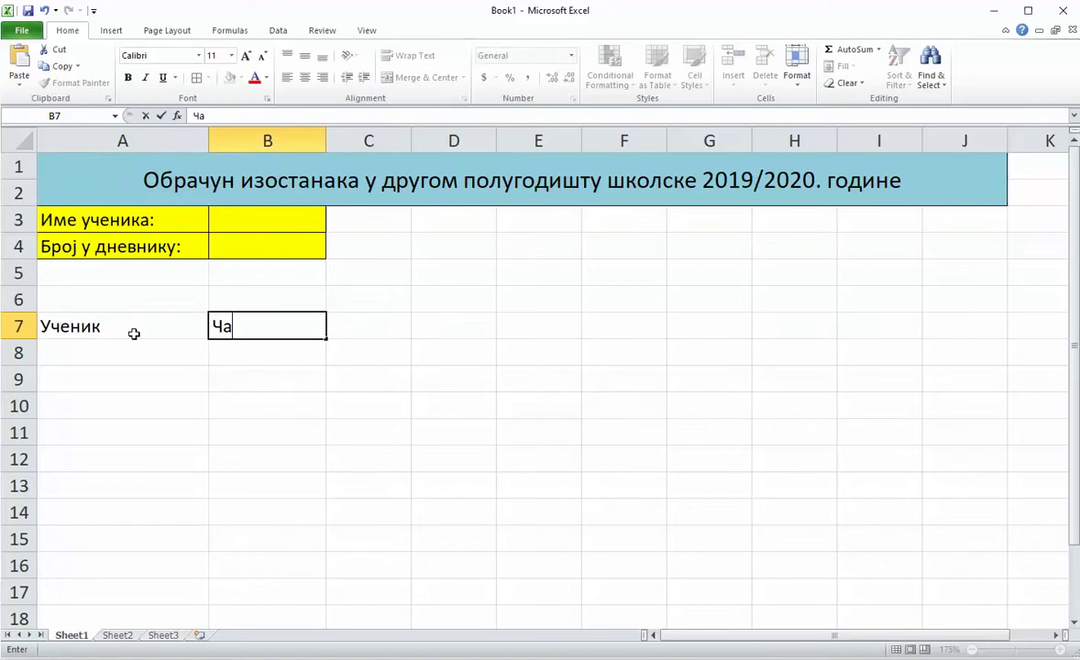
key("Tab")
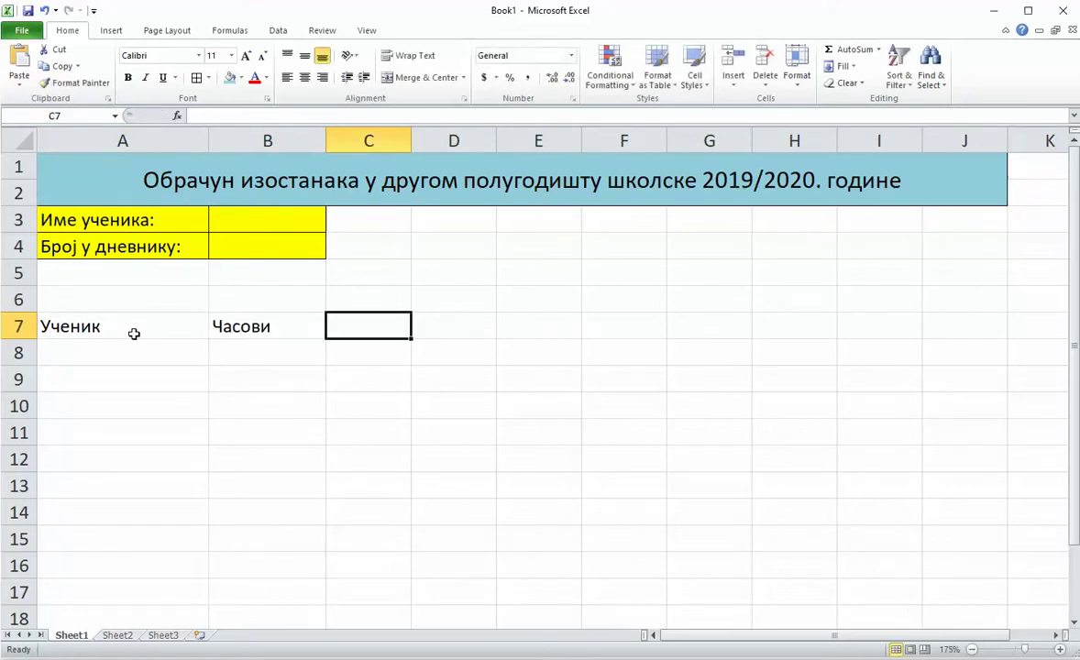
- Enter the month headers "Фебруар", "Март", "Април", "Мај" and "Јун" in cells C7 through G7
type("Фебруар")
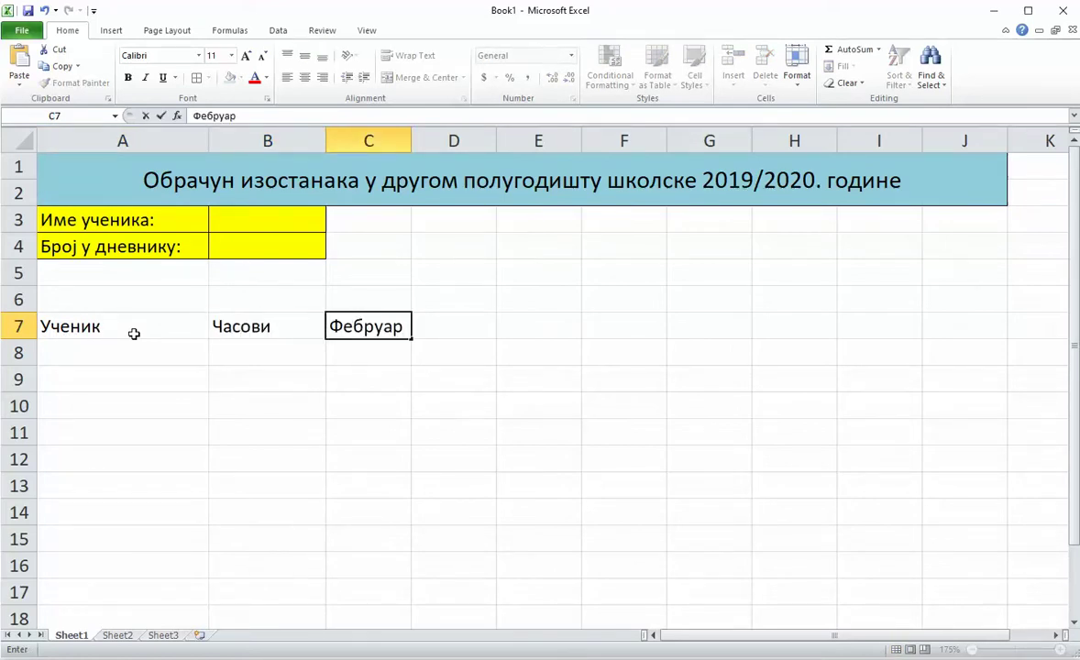
key("Tab")
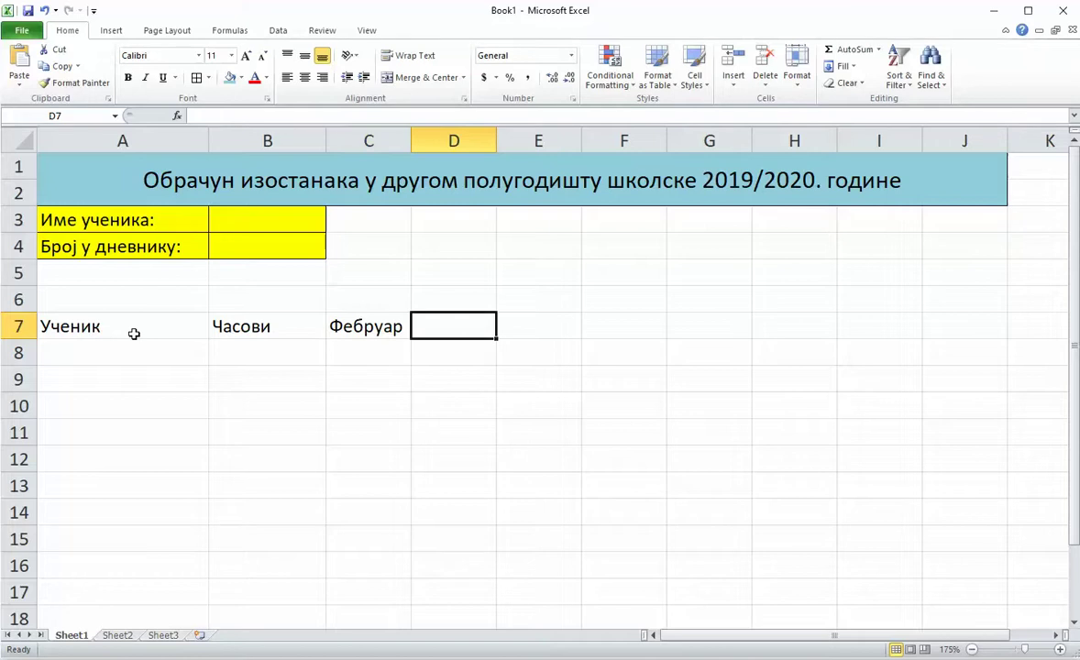
type("Март")
key("Tab")
type("Ап")
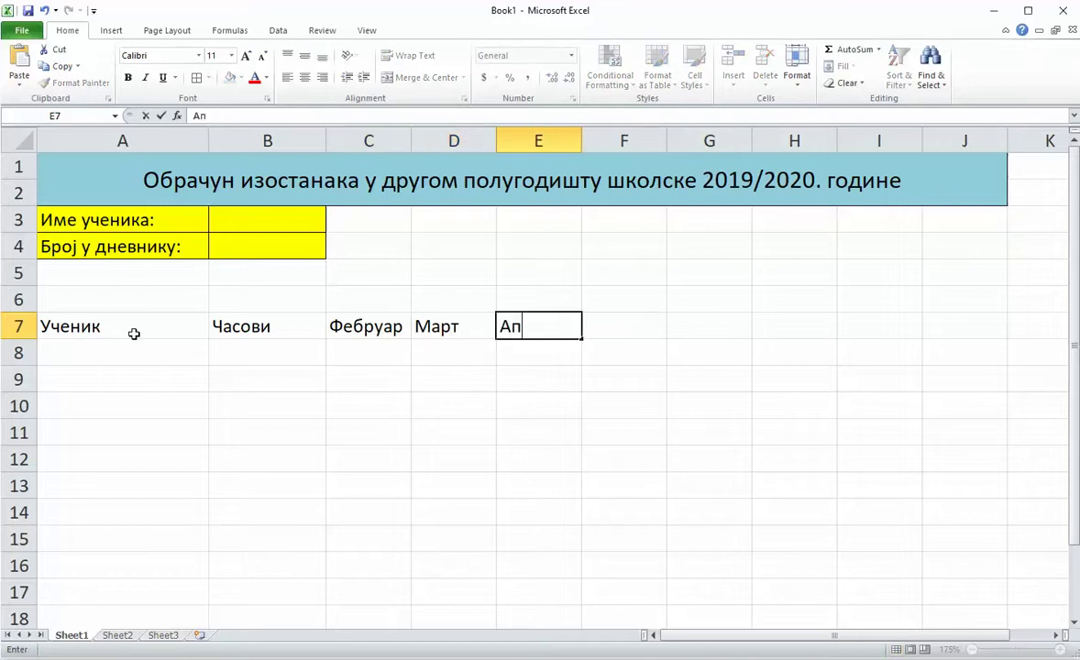
type("рил")
key("Tab")
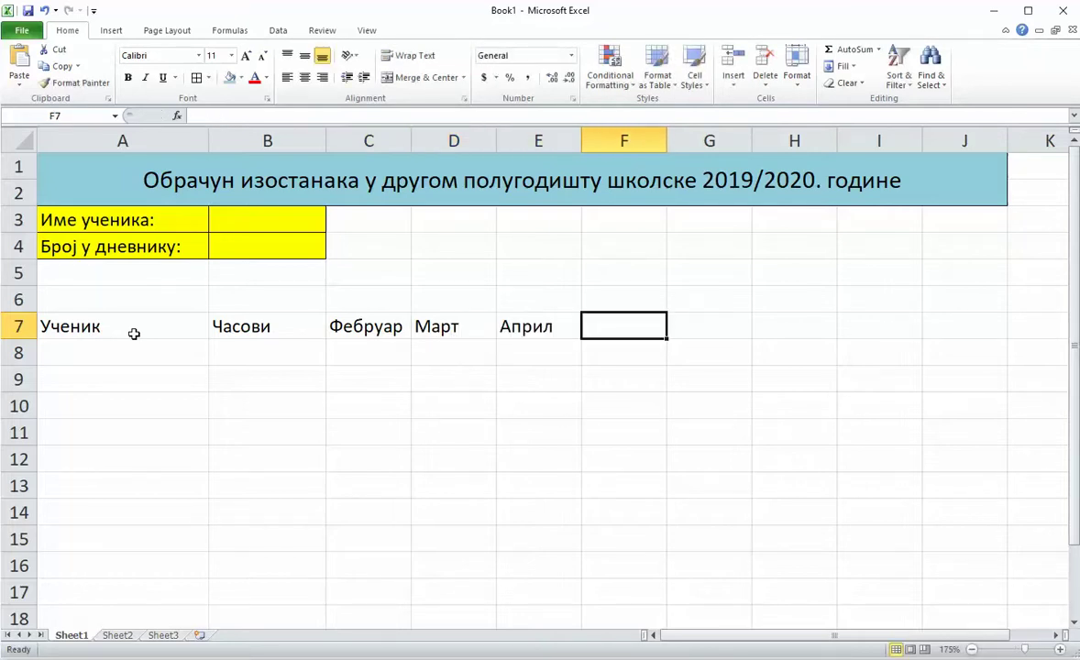
type("Мај")
key("Tab")
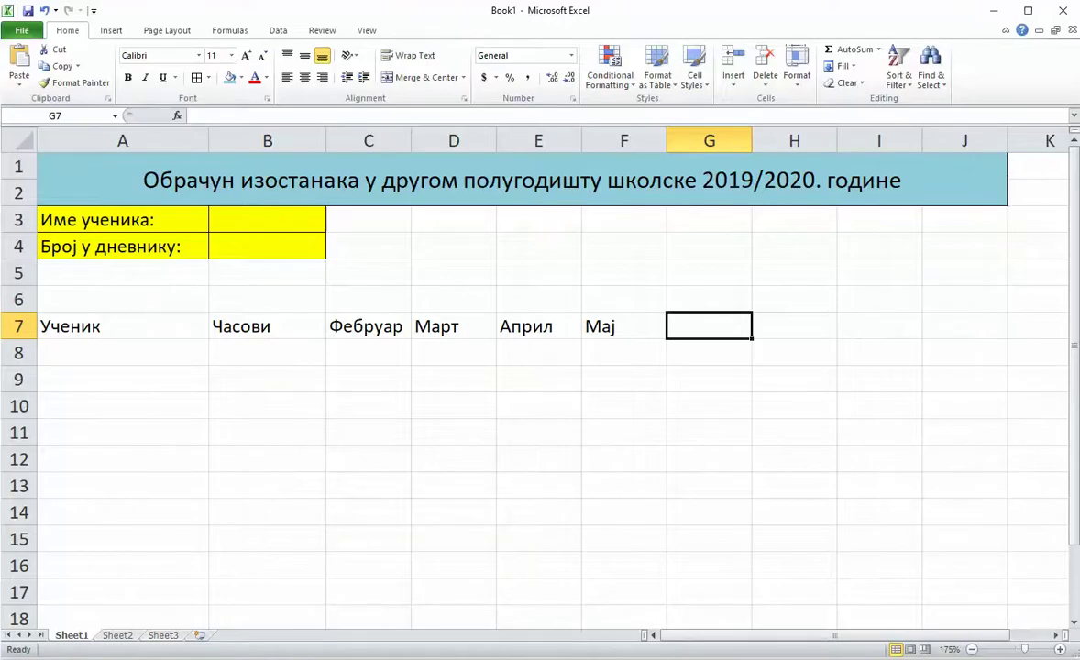
type("Јун")
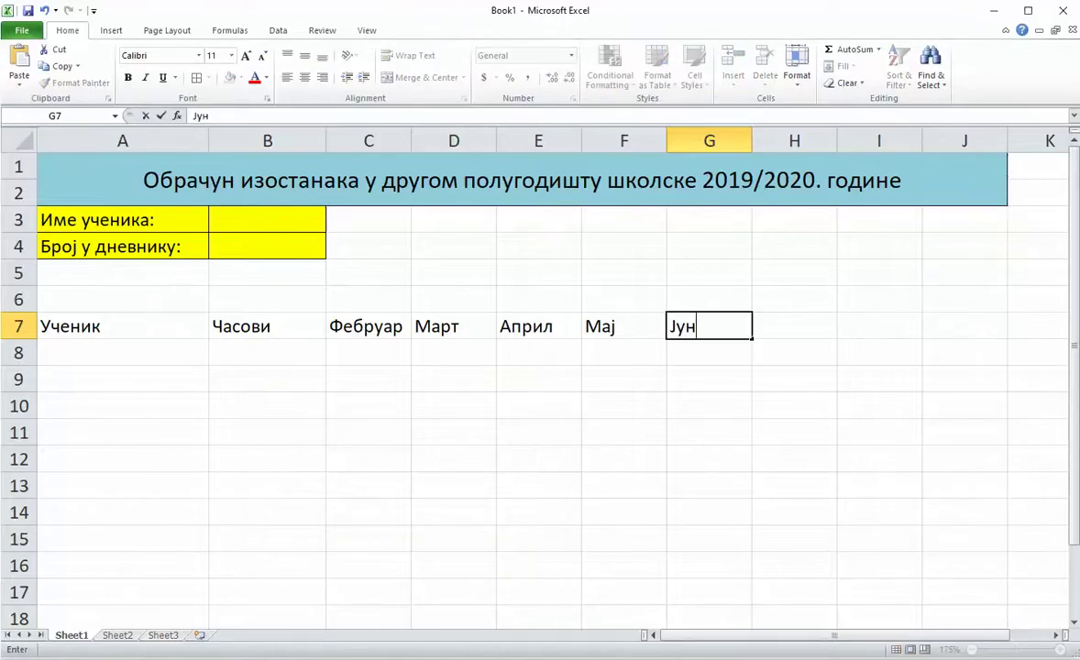
key("Return")
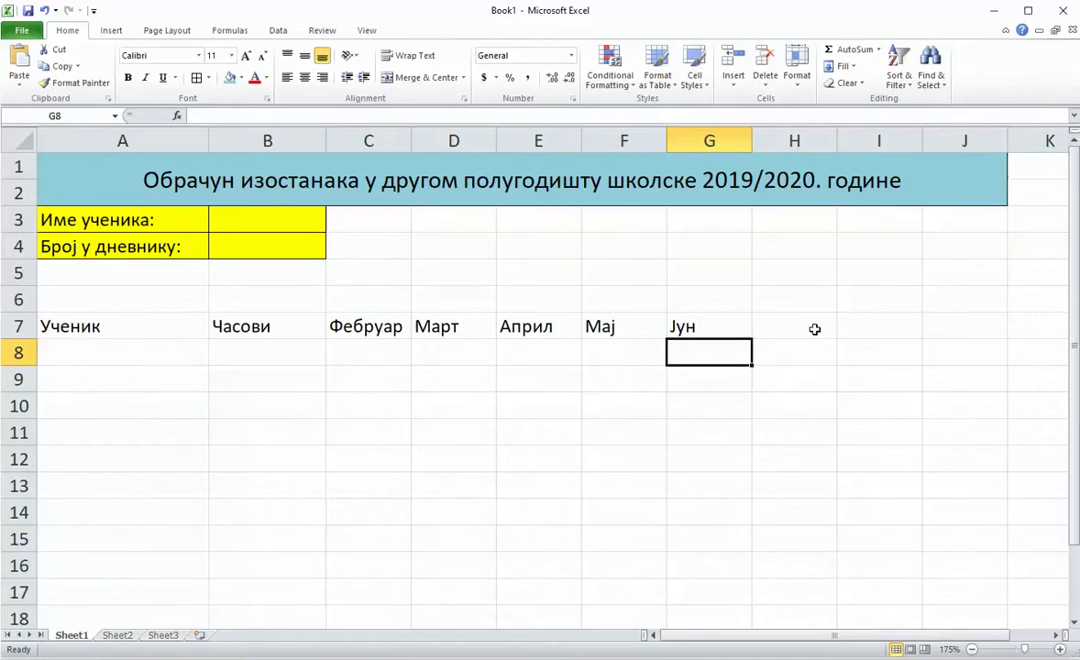
- Enter the header "Укупно" in H7 to complete the table's header row
left_click(821, 327)
type("Укупно")
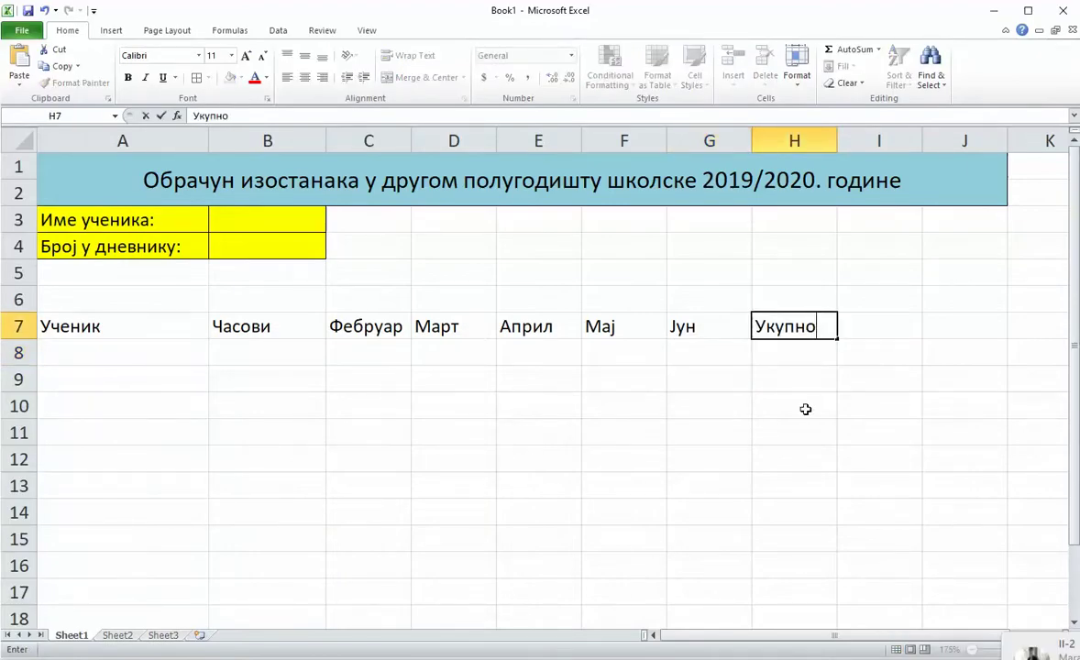
left_click_drag(805, 410, 762, 373)
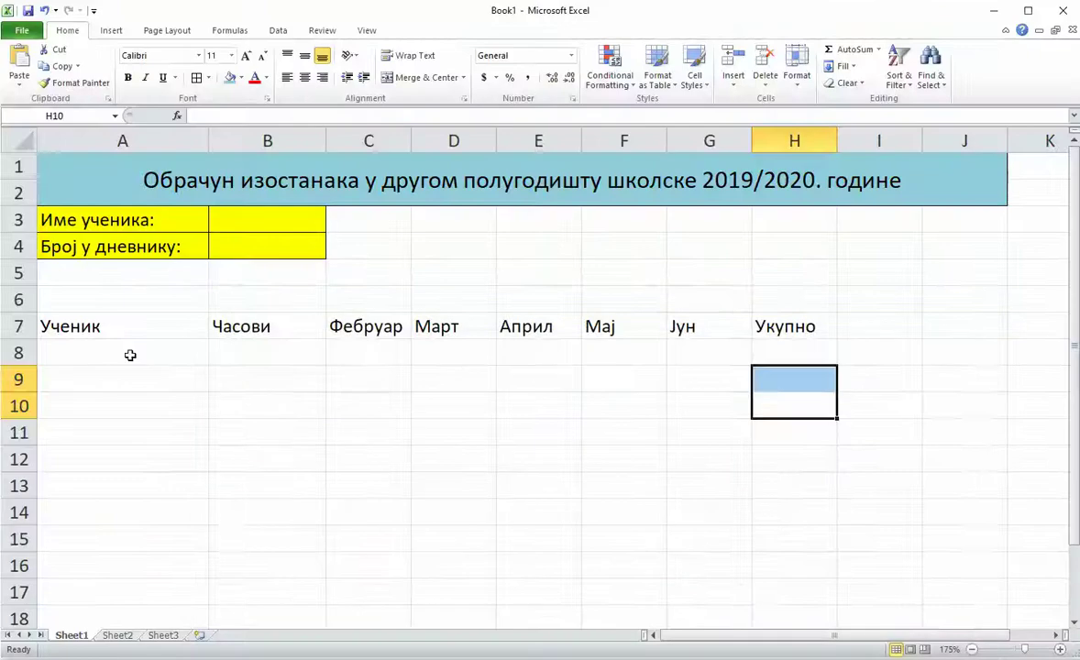
- Center the contents of the table range A7:H16 both vertically and horizontally
left_click_drag(87, 323, 815, 559)
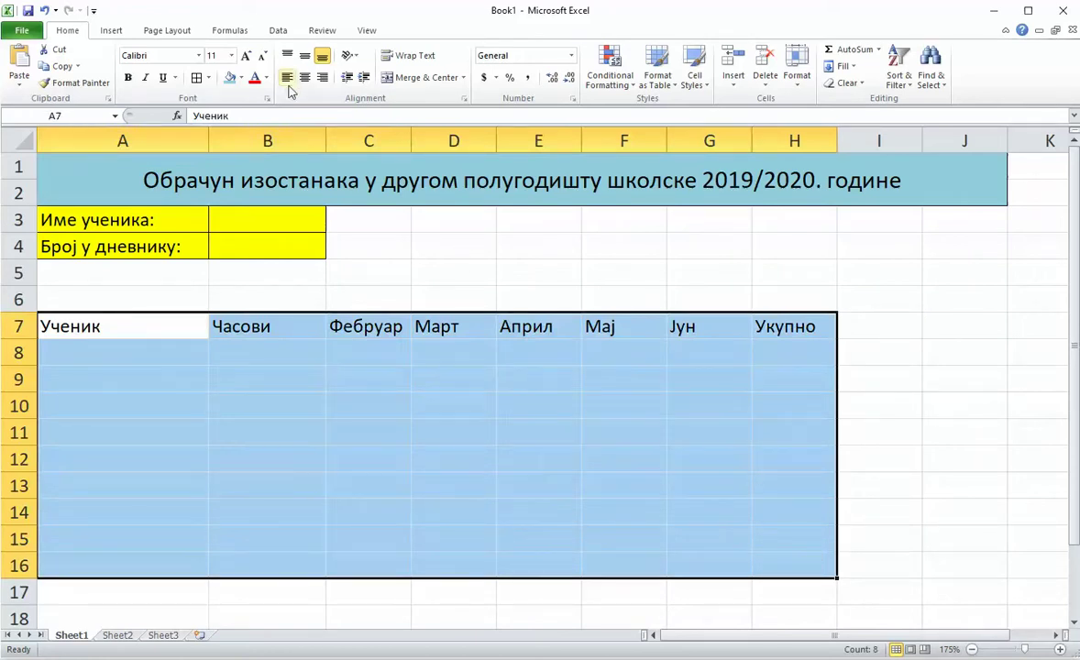
left_click(305, 59)
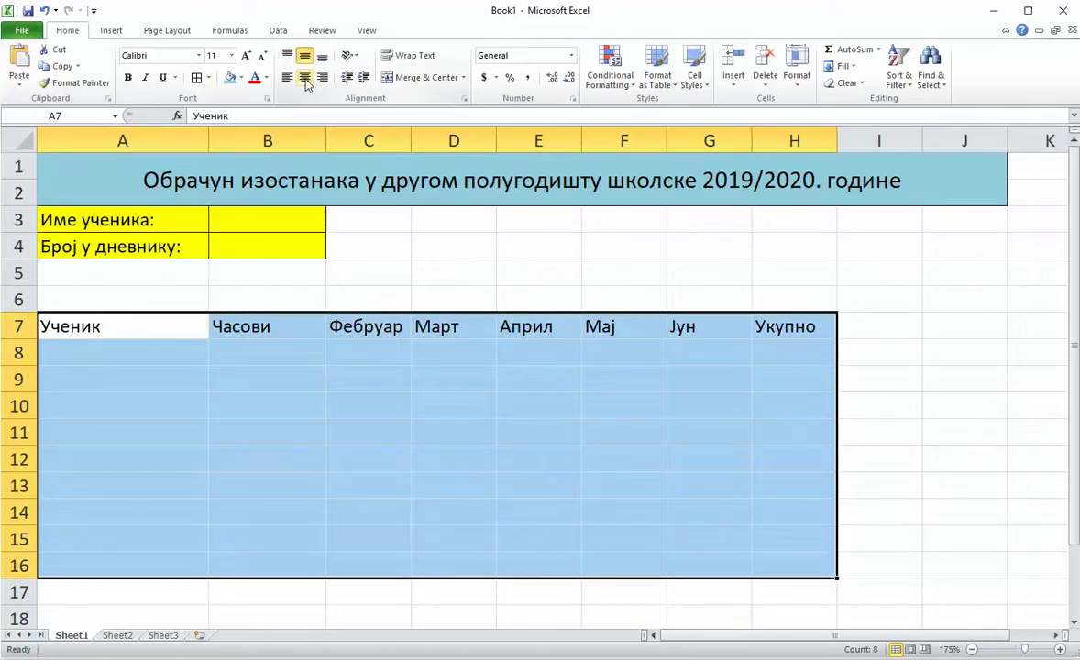
left_click(305, 79)
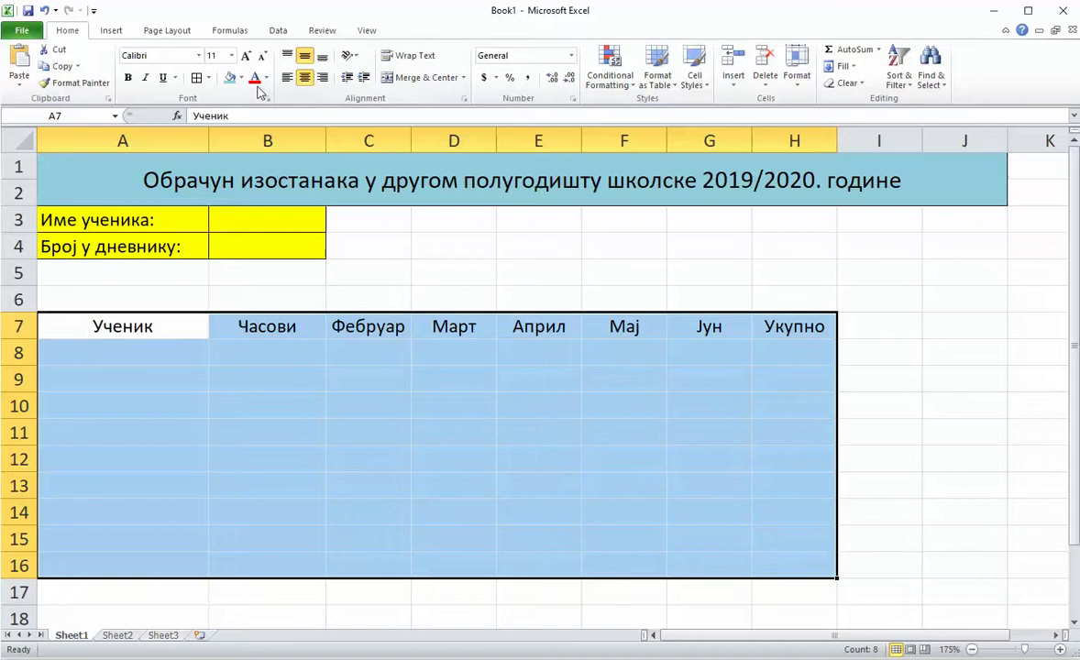
- Apply all borders to the table range A7:H16 and left-align the student column A7:A16
left_click(196, 78)
left_click(266, 379)
left_click_drag(89, 321, 87, 555)
left_click(287, 78)
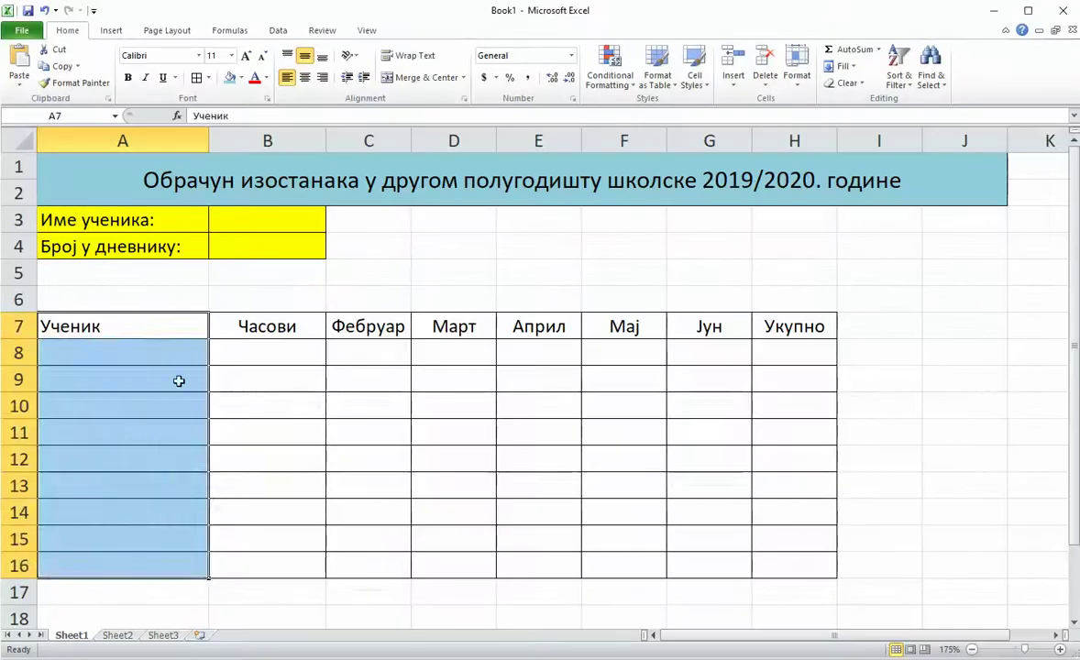
- Enter the first two students' full names in A8 and A10, leaving an empty row below each
left_click(180, 358)
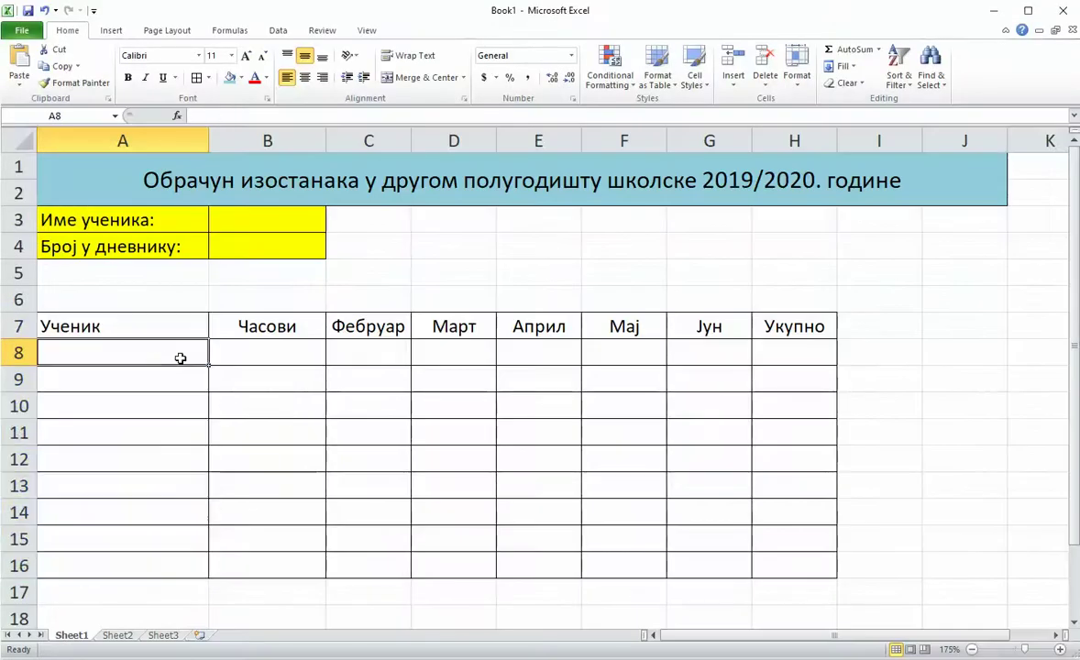
type("Јован ")
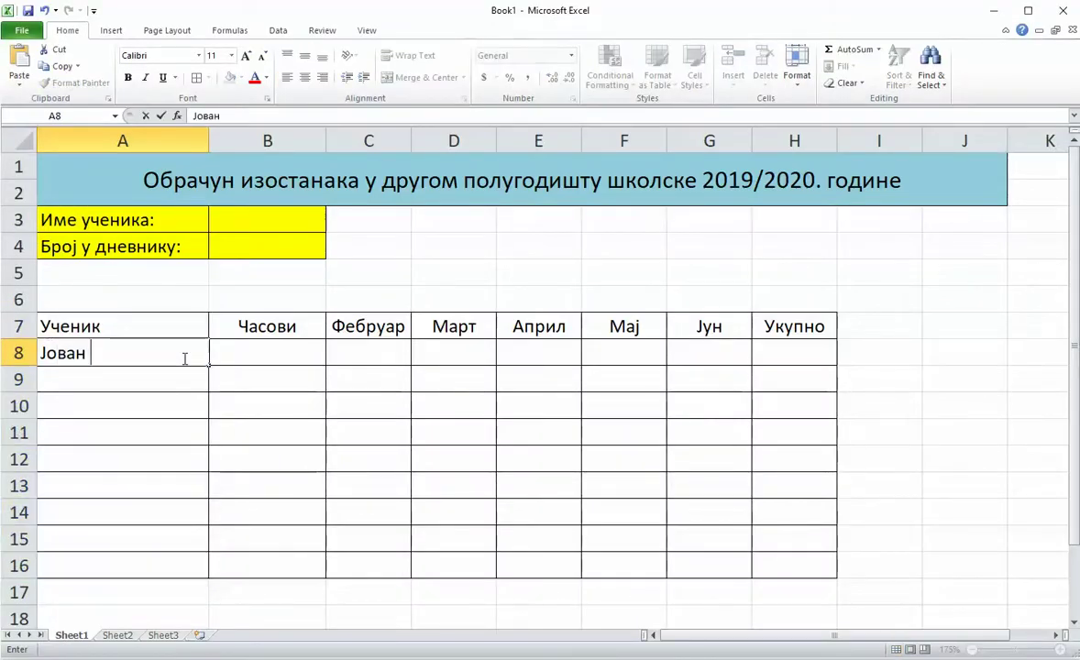
type("Јовановић")
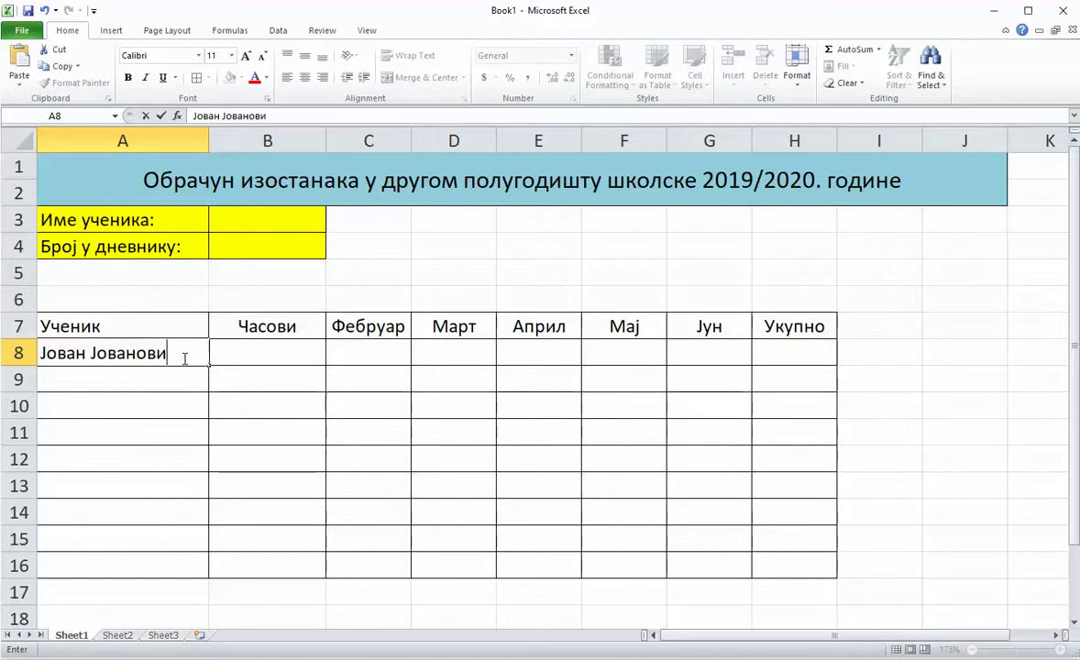
key("Return")
key("Return")
type("Пе")
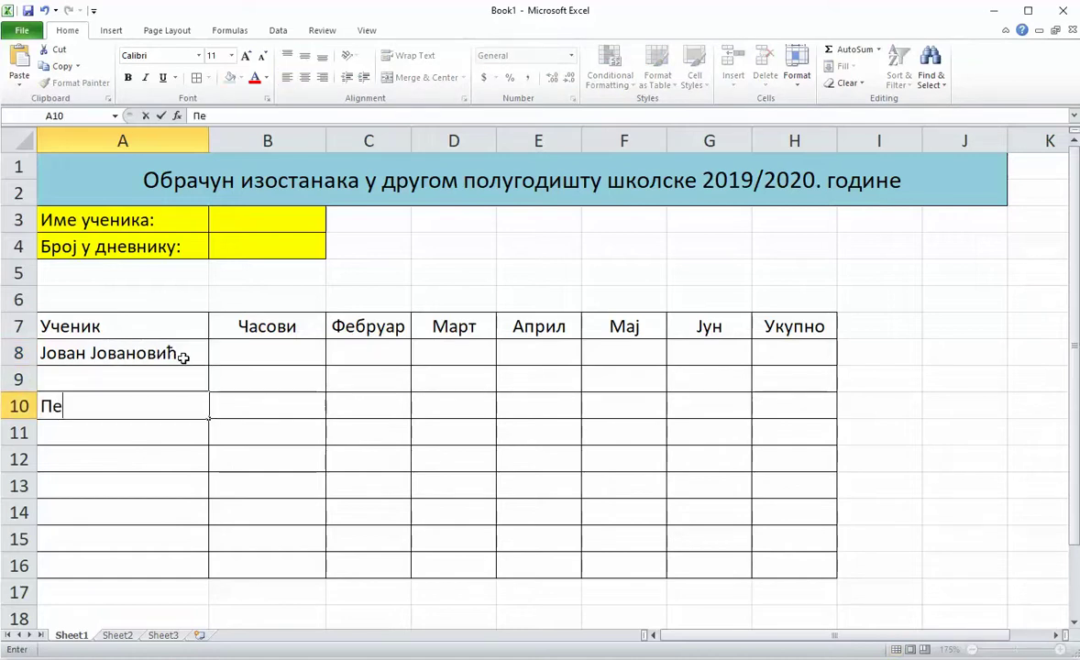
type("тар Петровић")
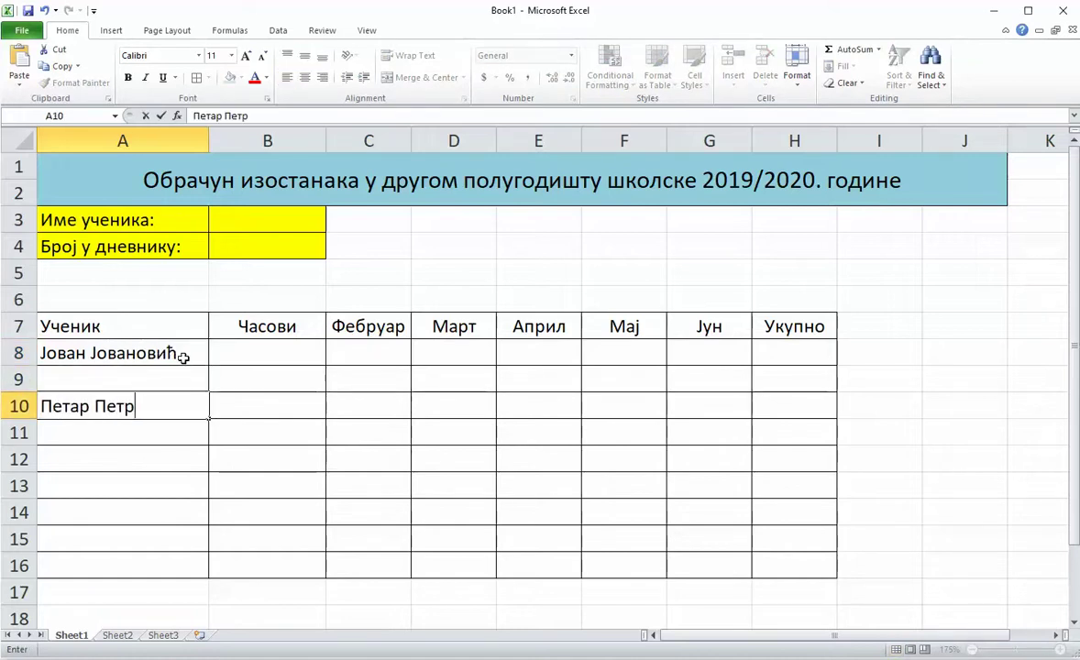
key("Return")
key("Return")
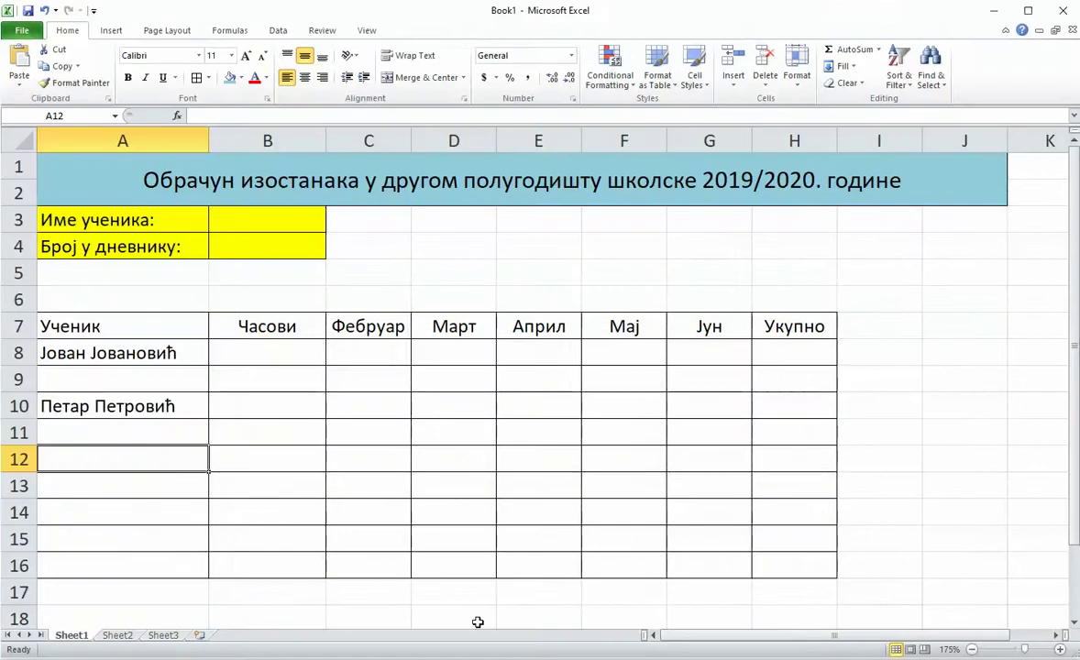
- Enter the third and fourth students' full names in A12 and A14, leaving A13 empty
type("Милан Ми")
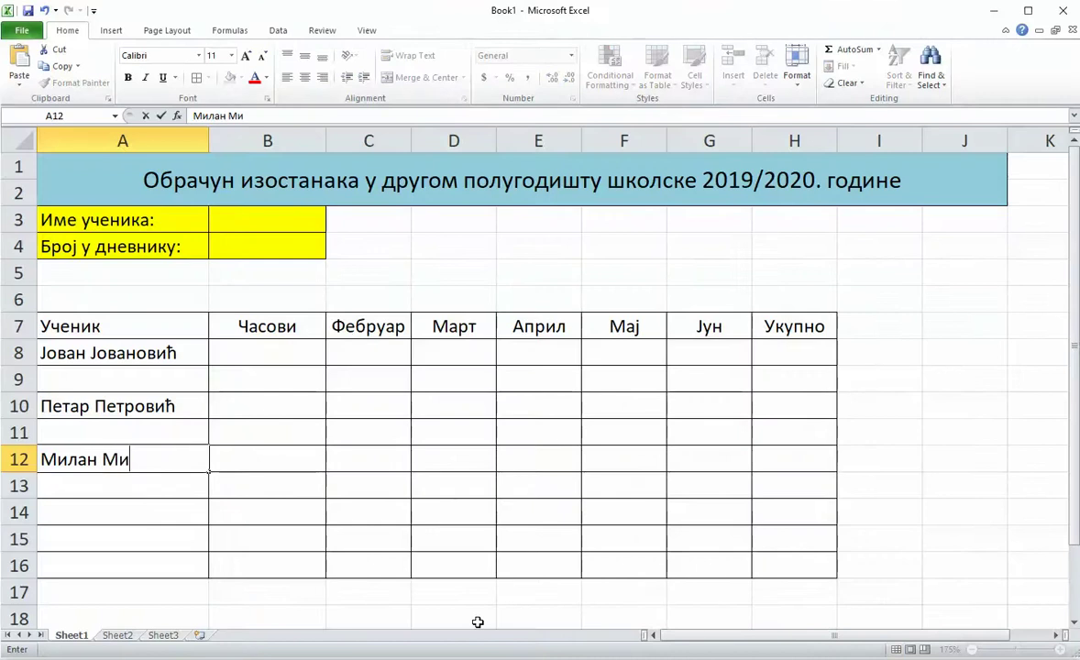
type("лановић")
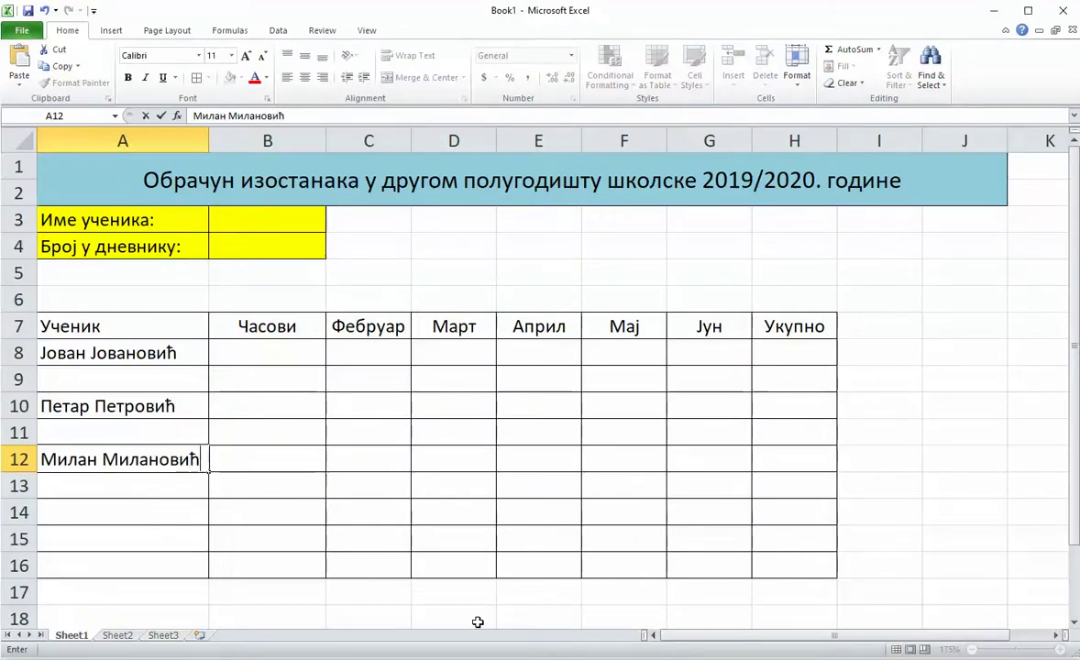
key("Return")
key("Return")
type("Го")
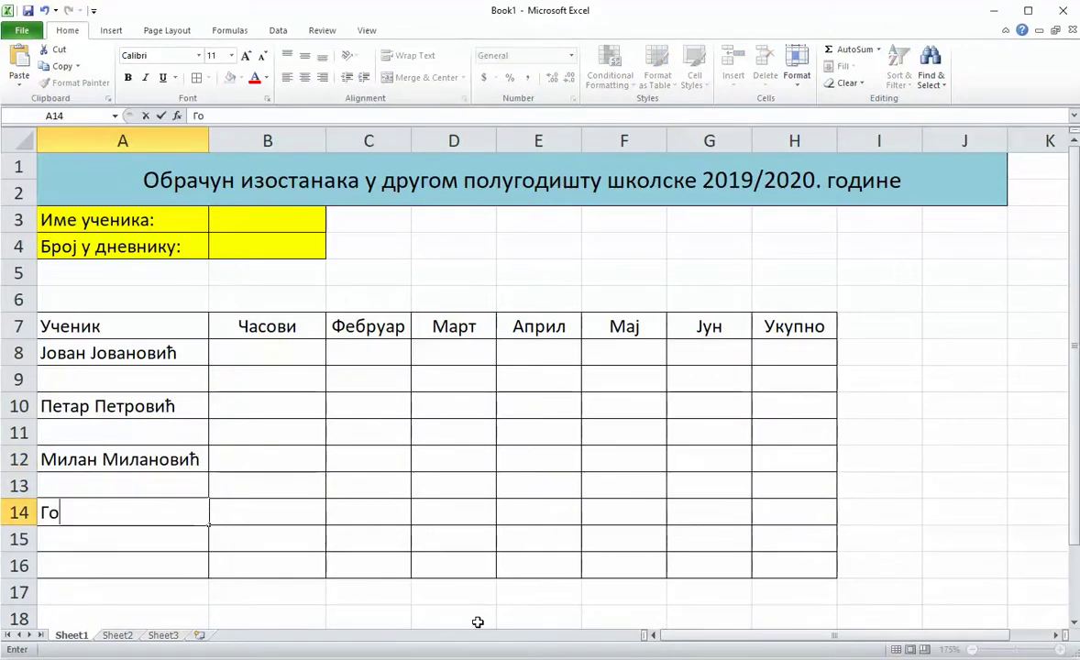
type("јко Гојковић")
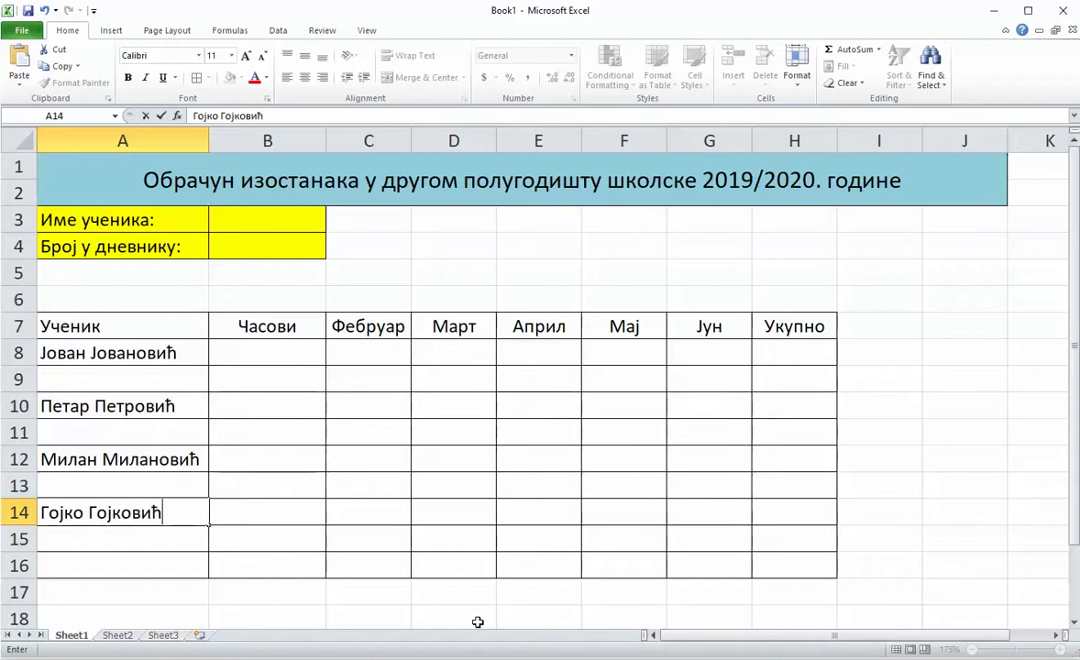
key("Return")
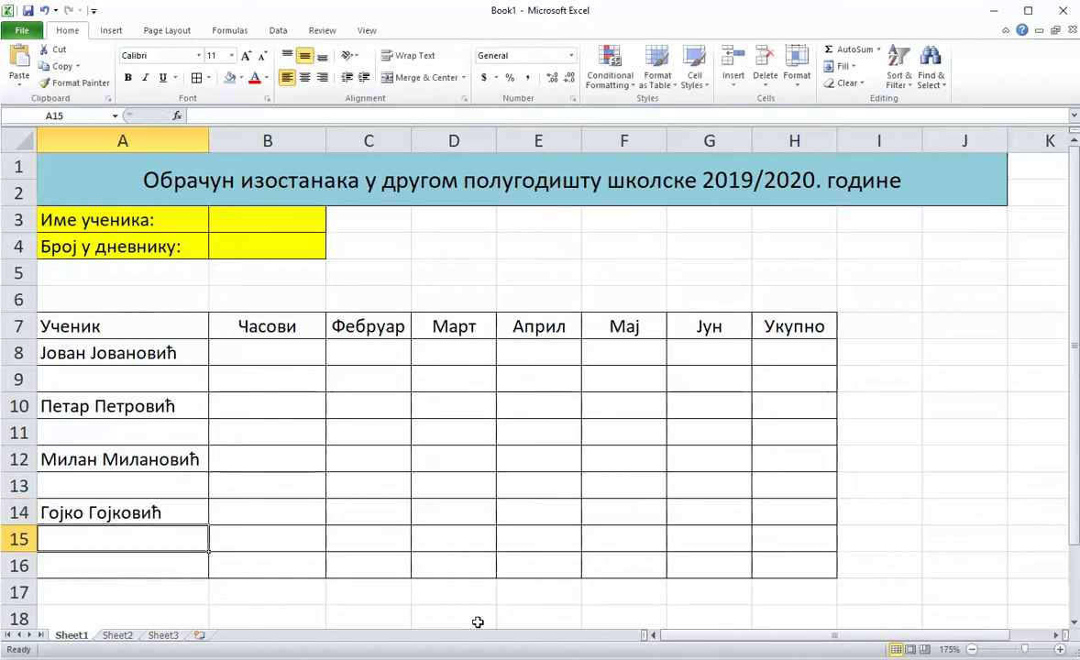
- Remove all borders from the unused last table row, cells A16:H16
left_click_drag(84, 563, 794, 566)
left_click(208, 77)
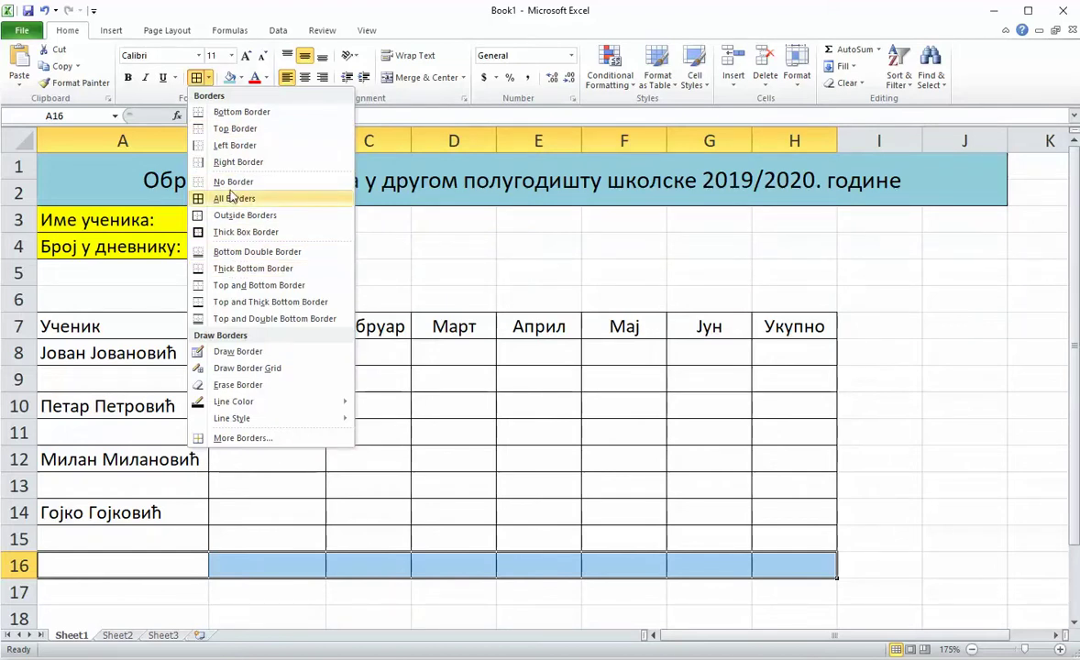
left_click(240, 232)
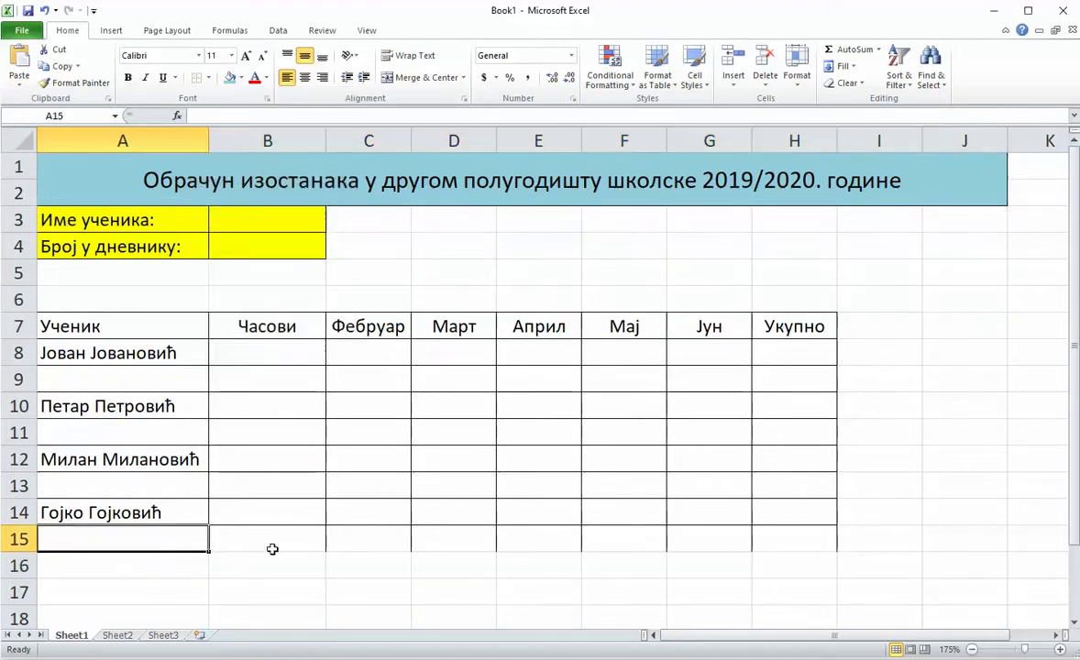
left_click(158, 543)
- Reapply all borders to the table range A7:H15
left_click_drag(129, 312, 802, 545)
left_click(208, 78)
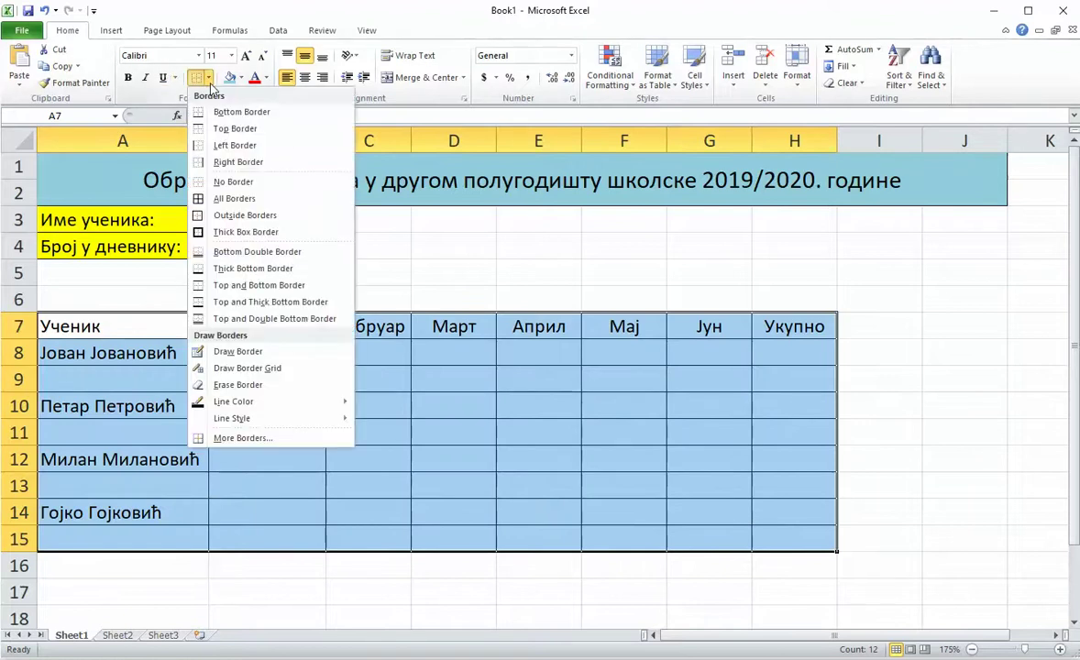
left_click(234, 198)
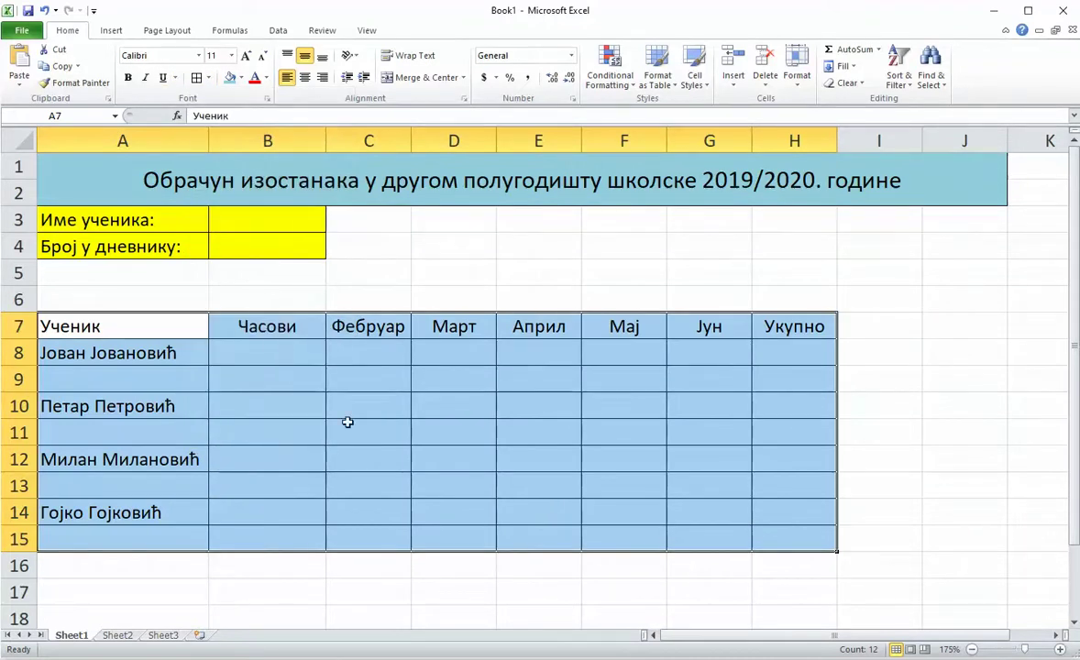
- Label the hour types for the first two students in B8:B11, alternating "оправдани" and "неоправдани"
left_click(282, 356)
type("оп")
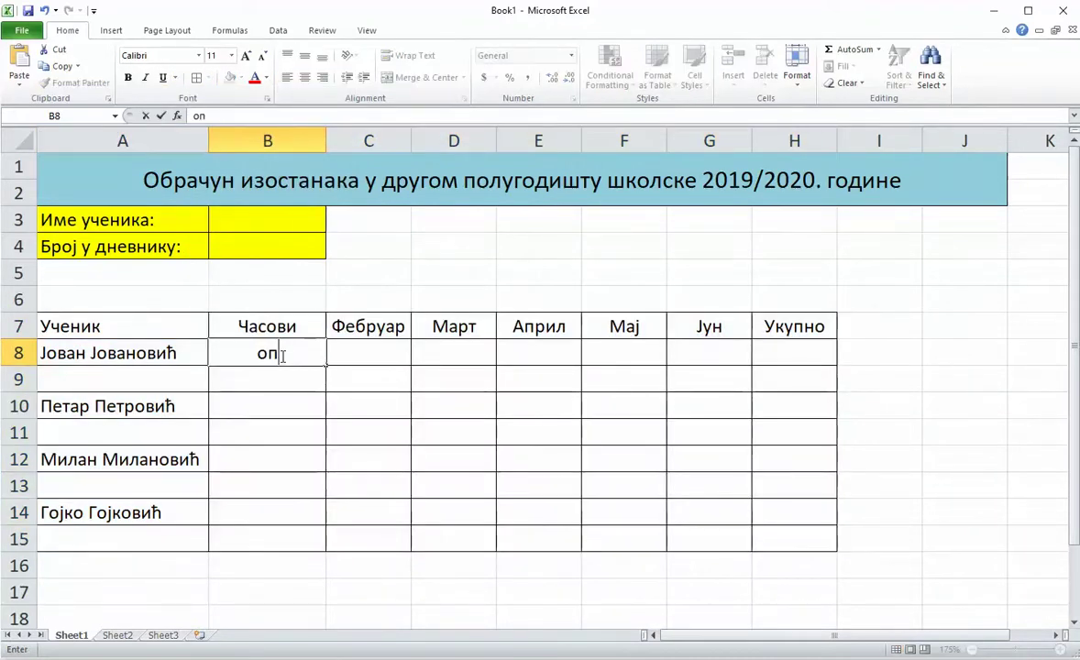
type("равдани")
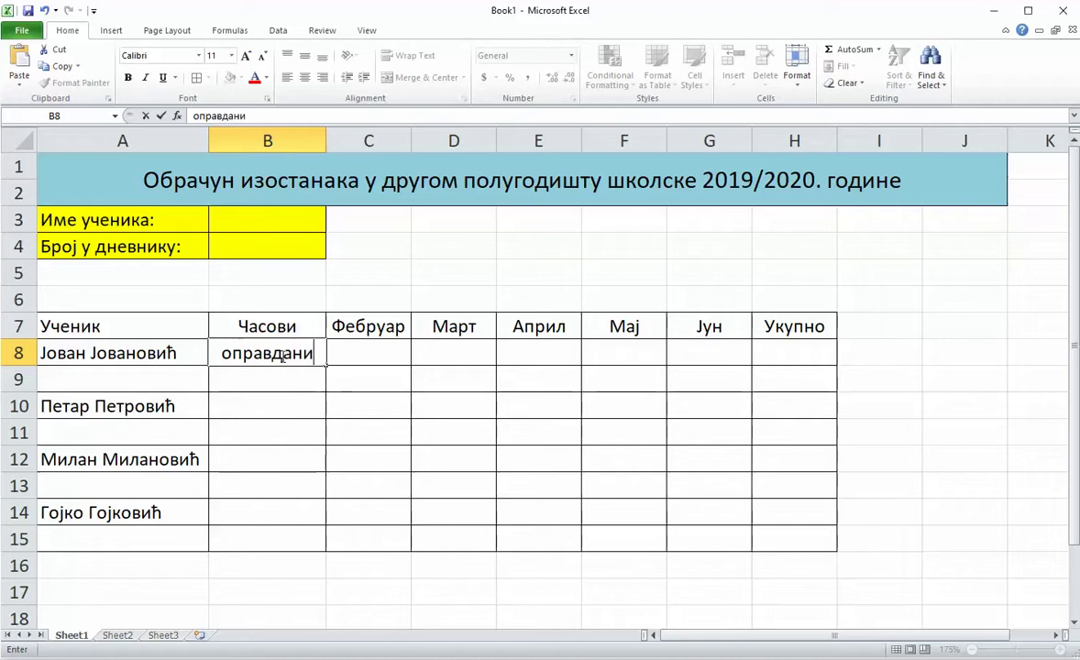
key("Return")
type("неоп")
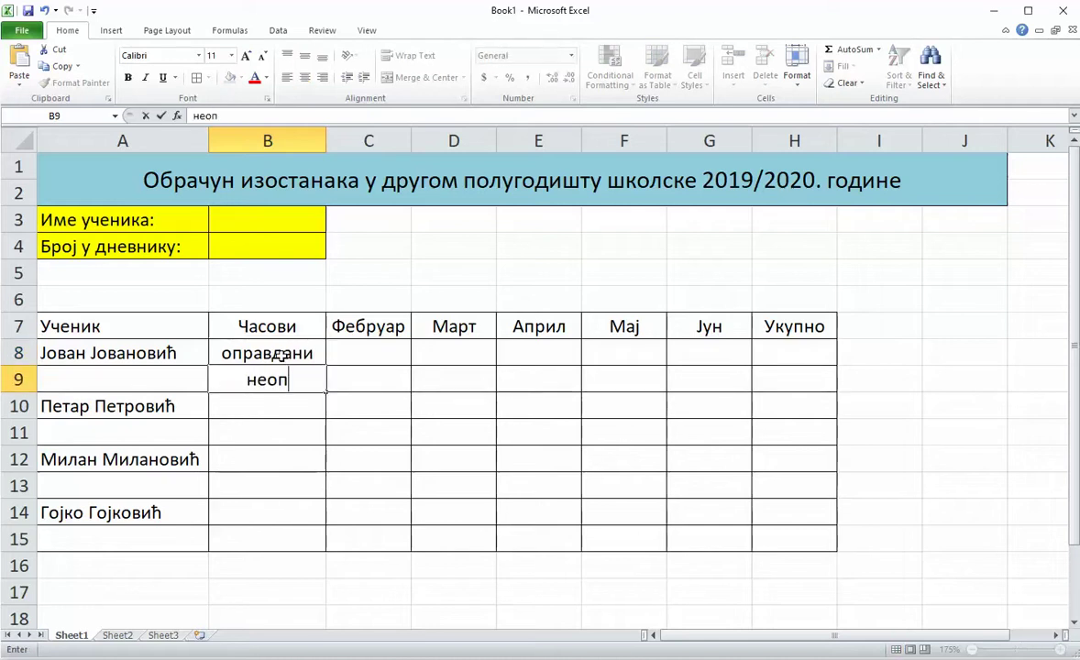
type("равдани")
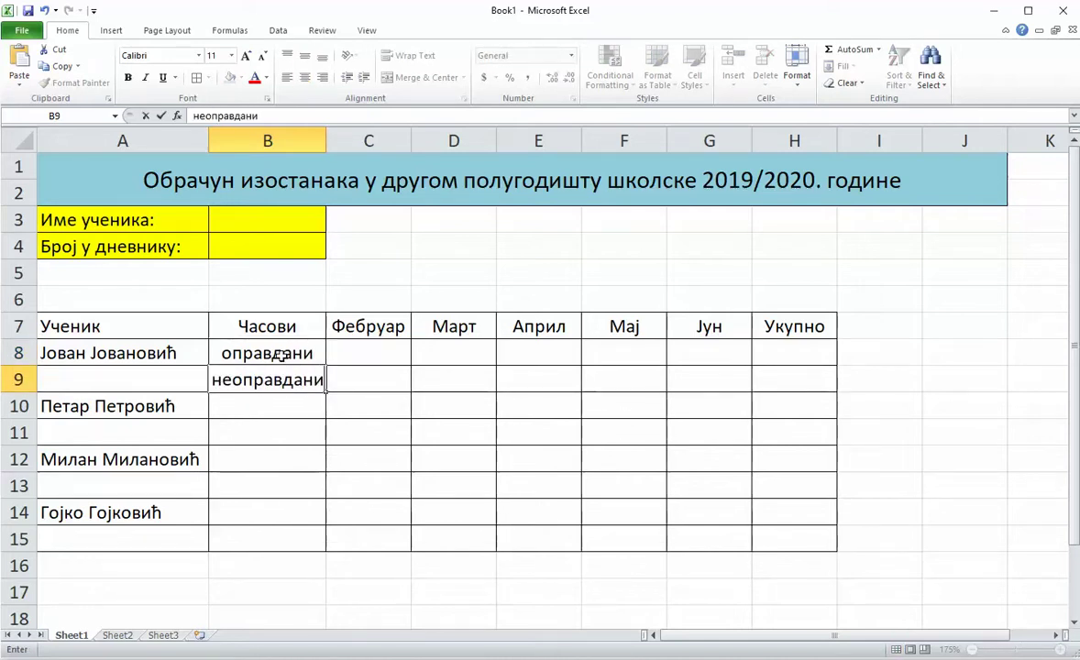
key("Return")
type("оправдани")
key("Return")
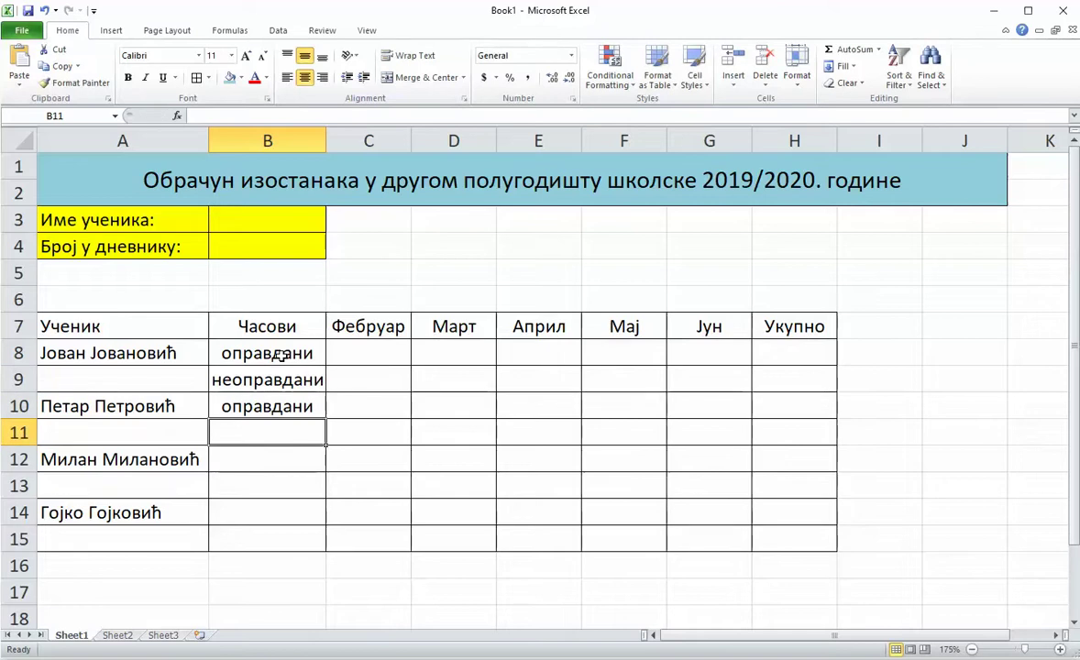
type("неоправдани")
key("Return")
- Label B12:B15 alternately "оправдани" and "неоправдани" for the last two students, and widen column B slightly
type("оправдани")
key("Return")
type("неоправдани")
key("Return")
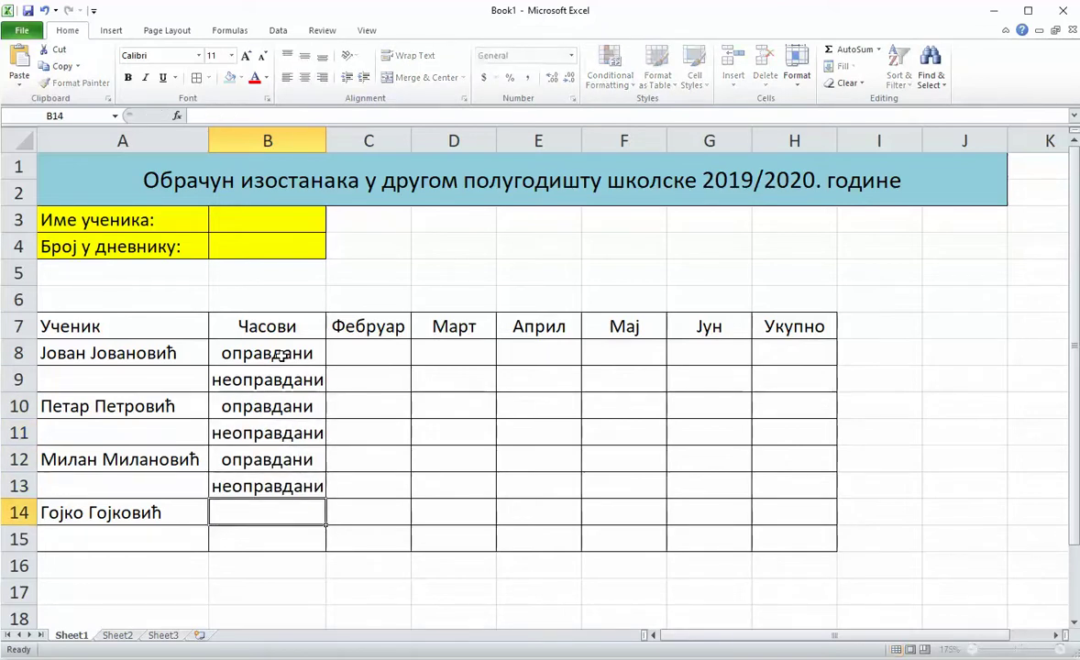
type("оправдани")
key("Return")
type("неоправдани")
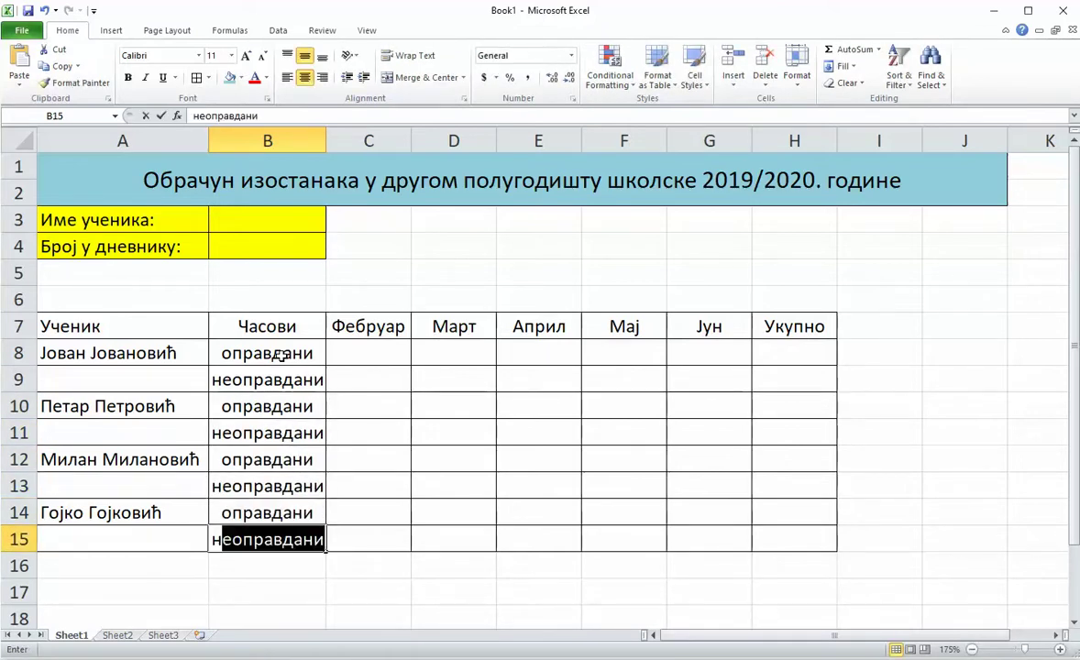
key("Return")
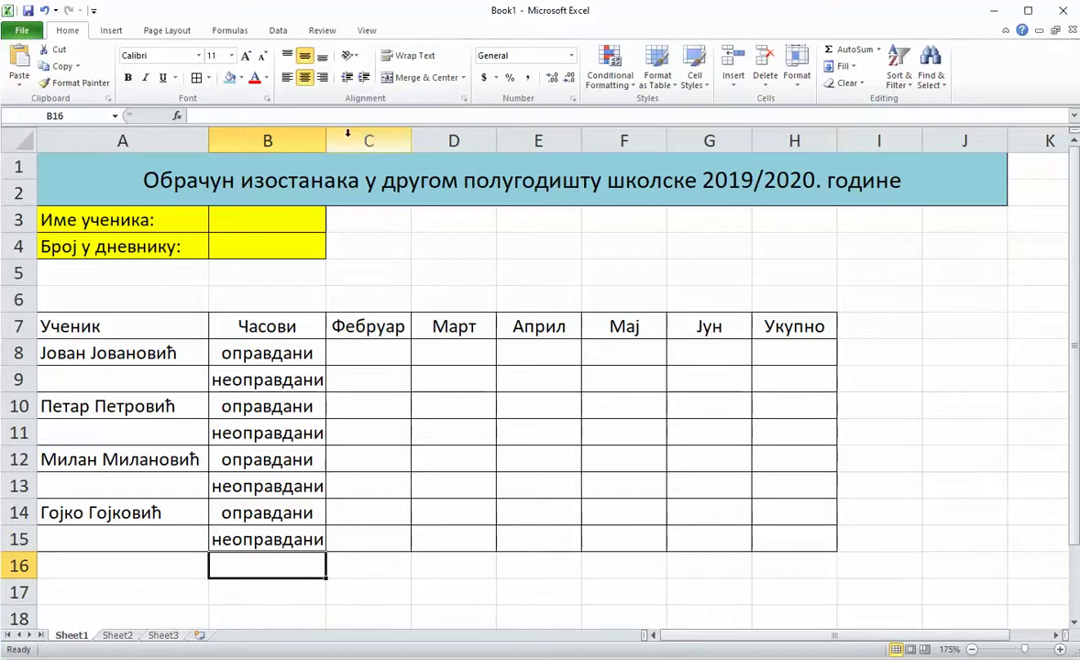
left_click_drag(329, 142, 336, 143)
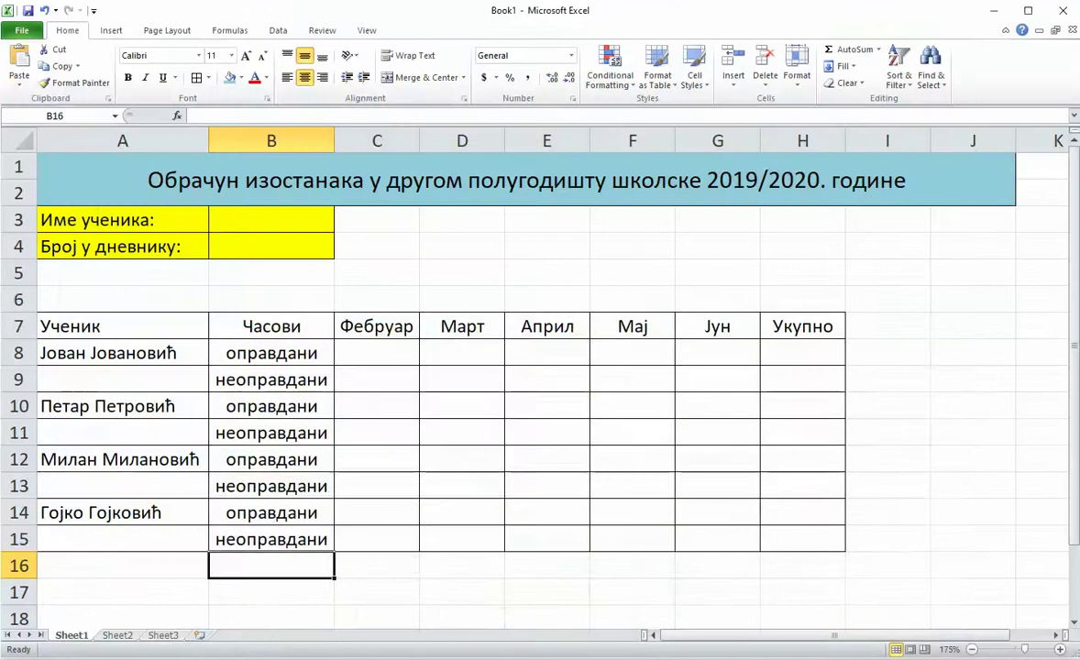
- Enter the first two students' February absences in C8:C11 as 11, 2, 5 and 12
left_click(370, 362)
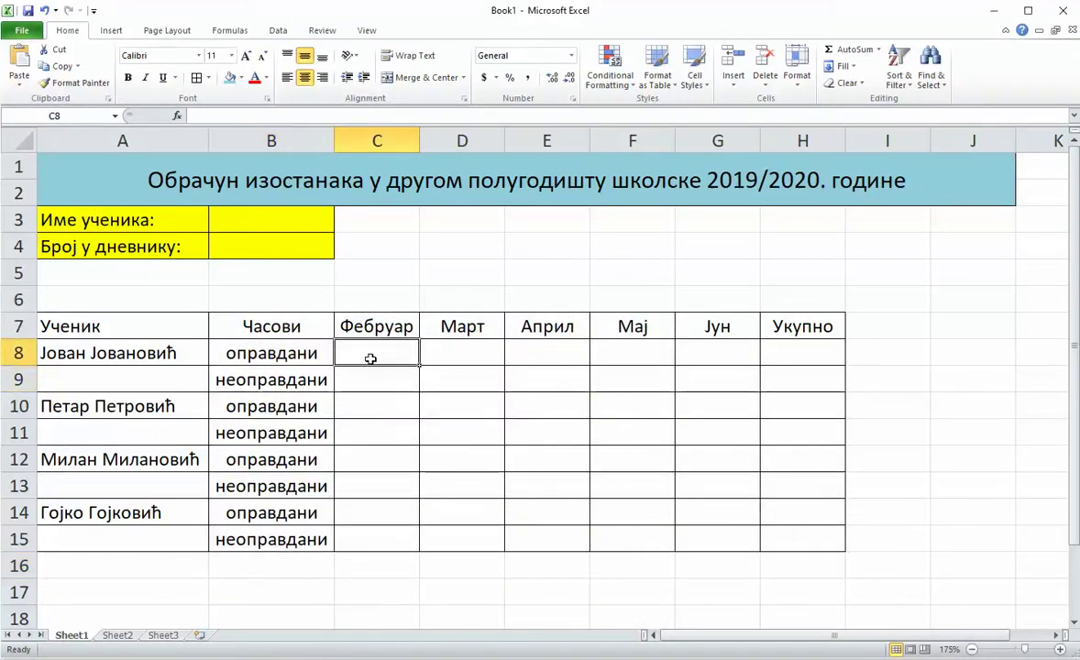
type("11")
key("Return")
type("2")
key("Return")
type("5")
key("Return")
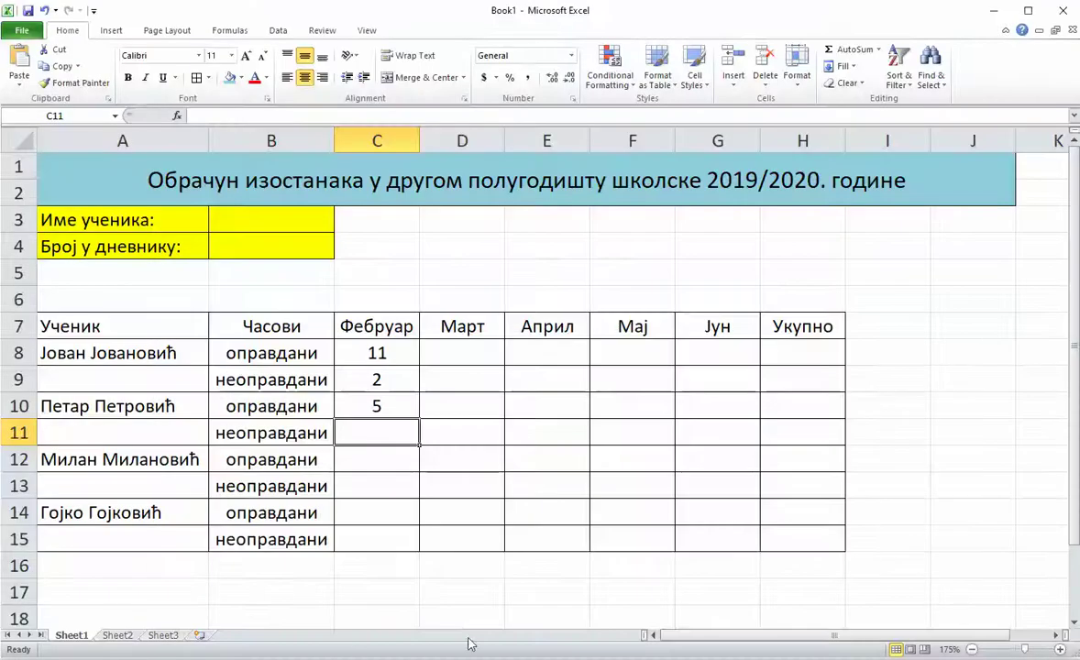
type("12")
key("Return")
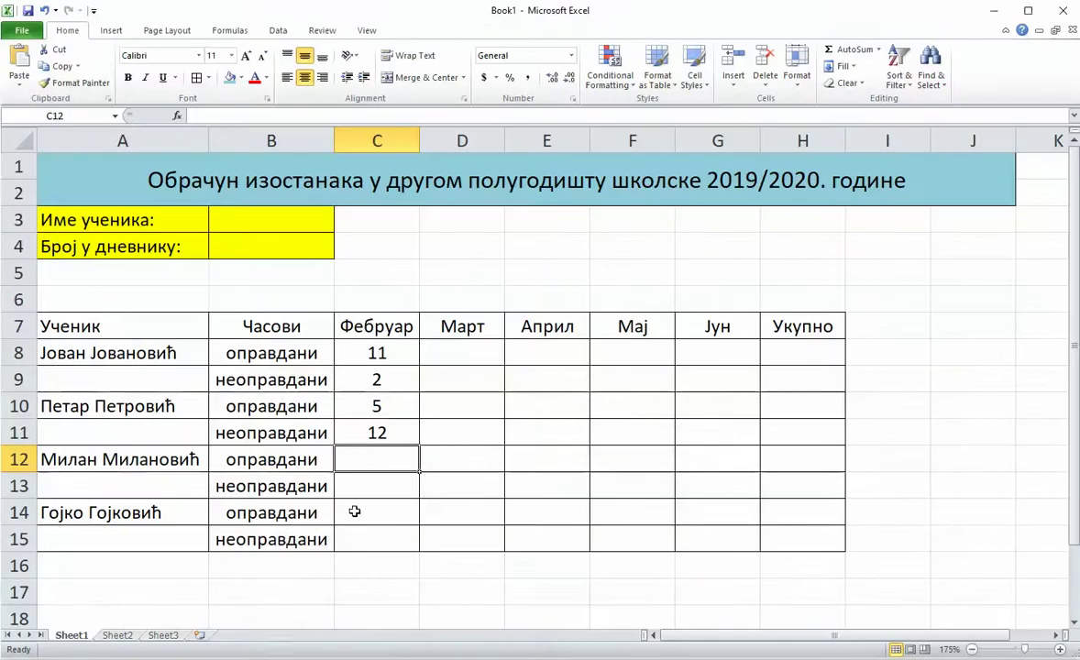
- Enter the last two students' February absences in C12:C15 as 2, 3, 1 and 0
type("2")
key("Return")
type("3")
key("Return")
type("1")
key("Return")
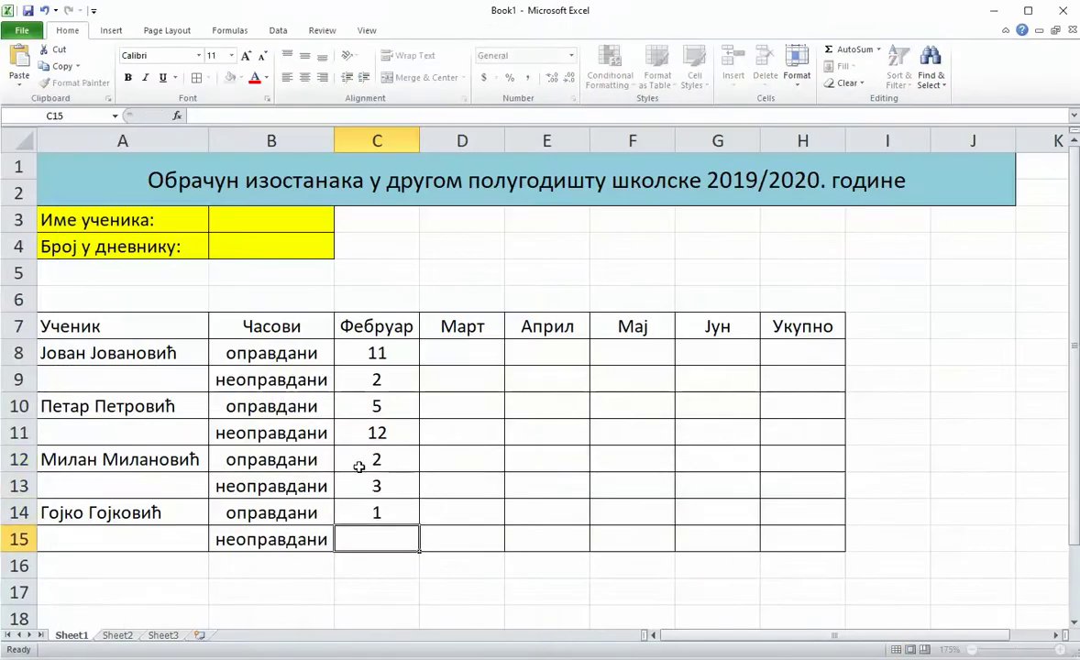
type("0")
key("Return")
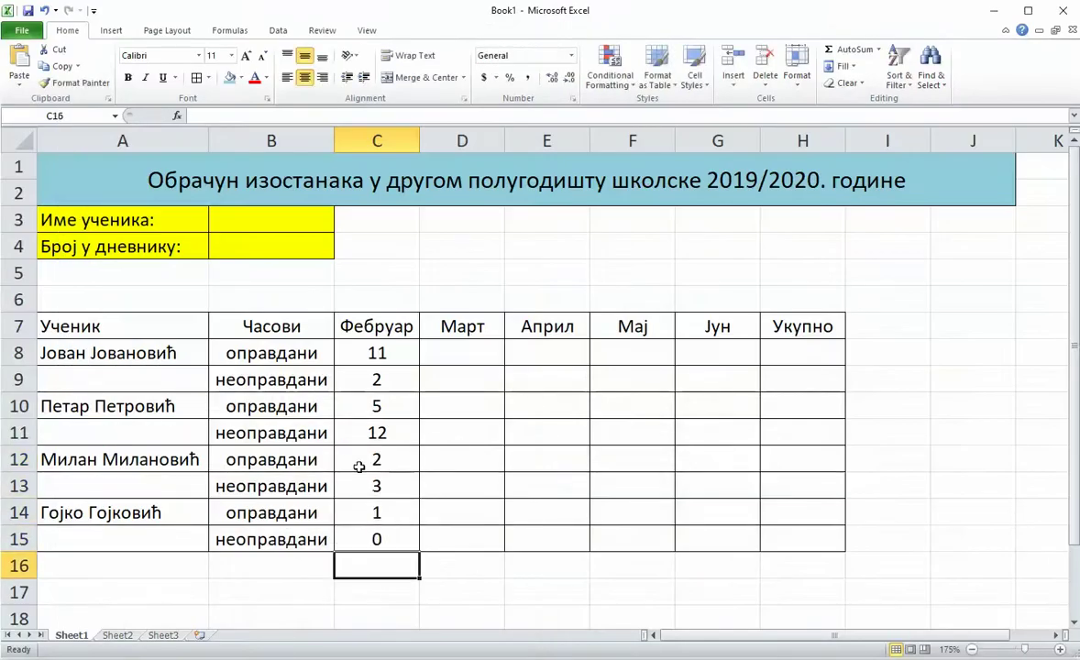
- Calculate the March absences with the formula =C8+2 in D8, following the assignment text, and fill it down to D15
left_click(470, 353)
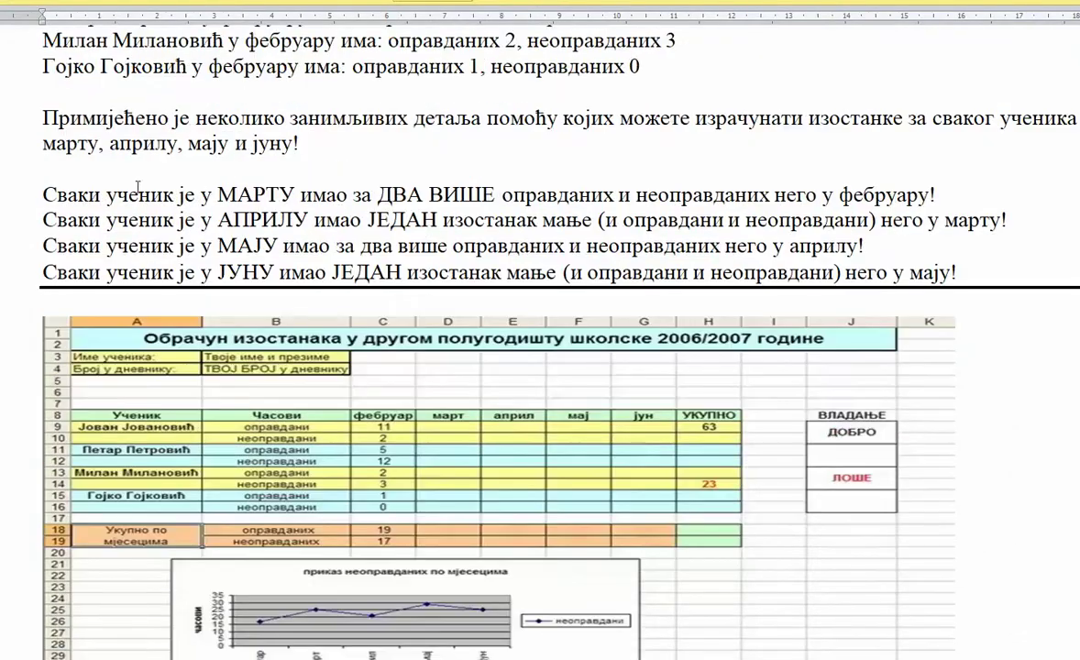
left_click_drag(379, 194, 561, 196)
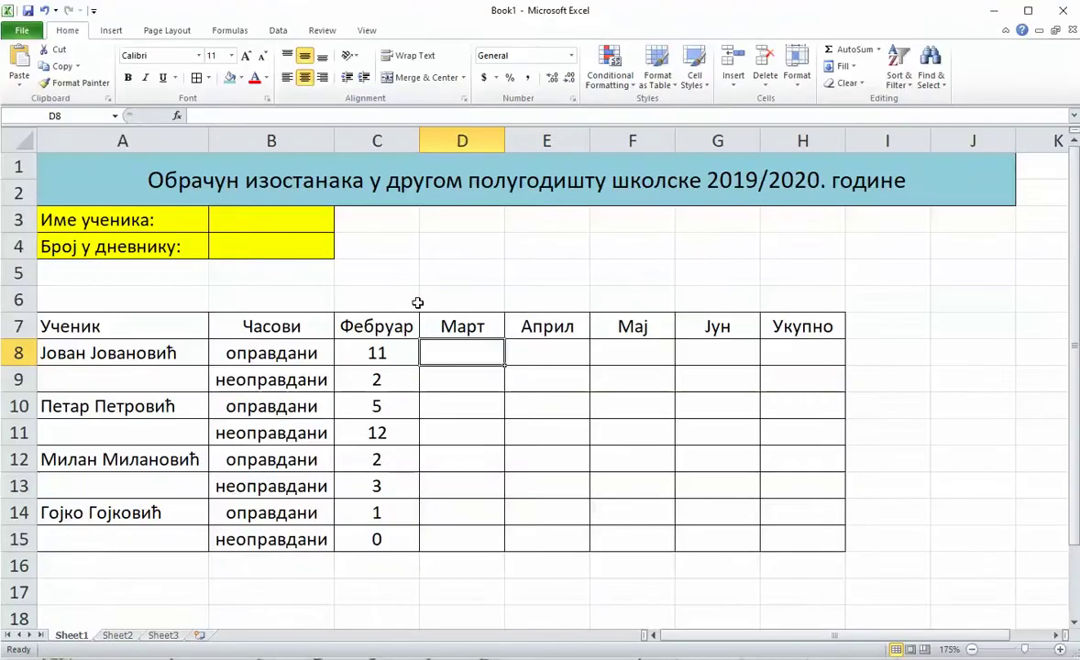
type("=")
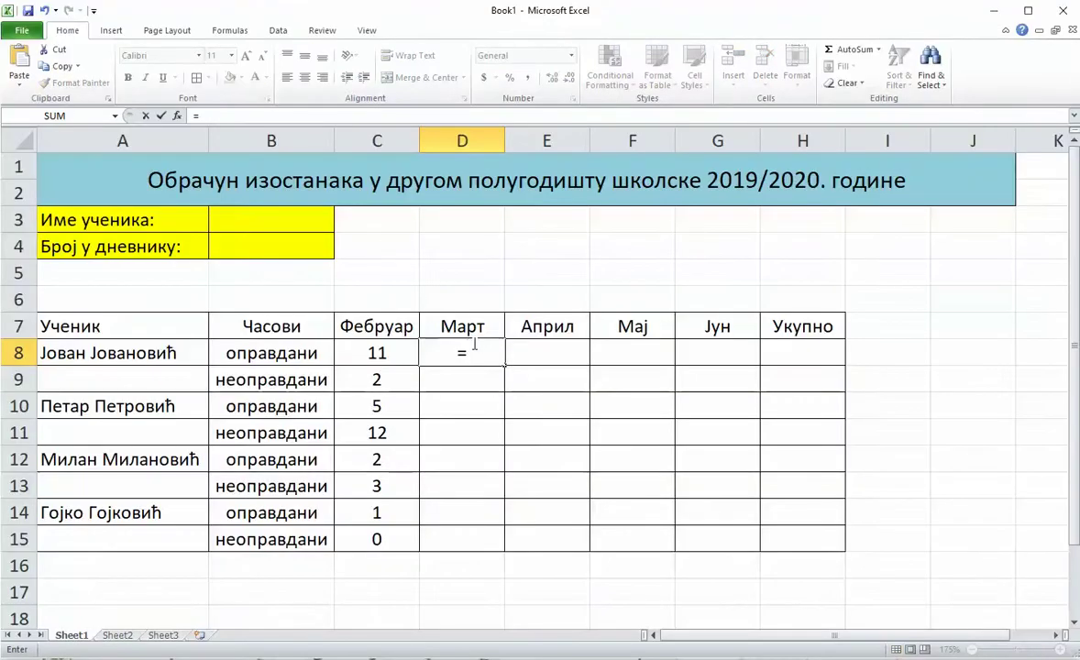
left_click(390, 354)
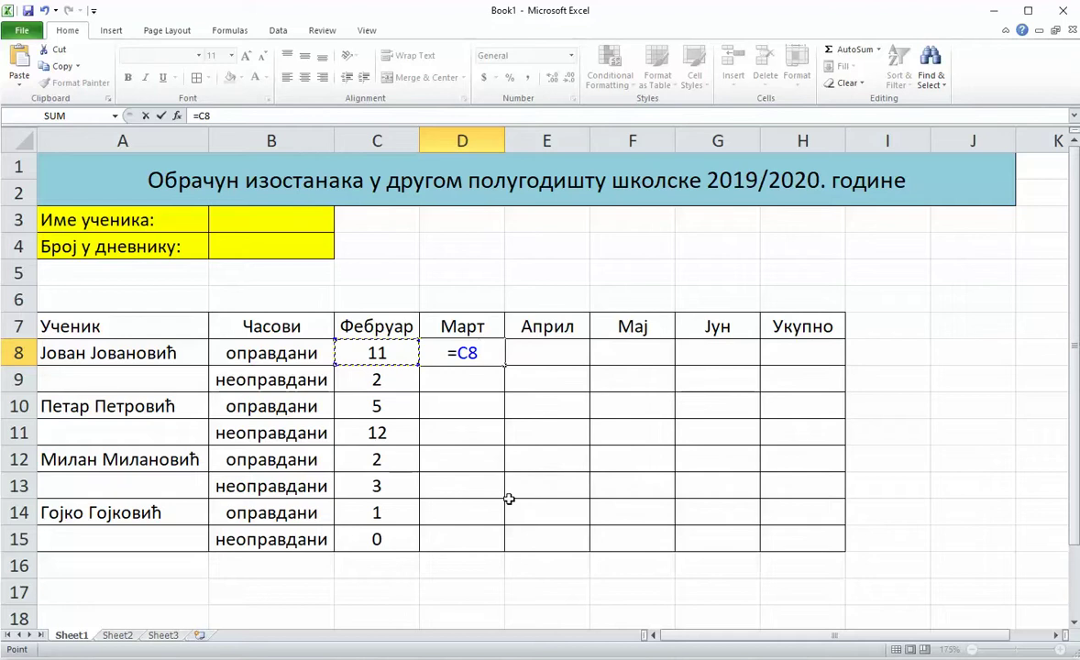
type("+2")
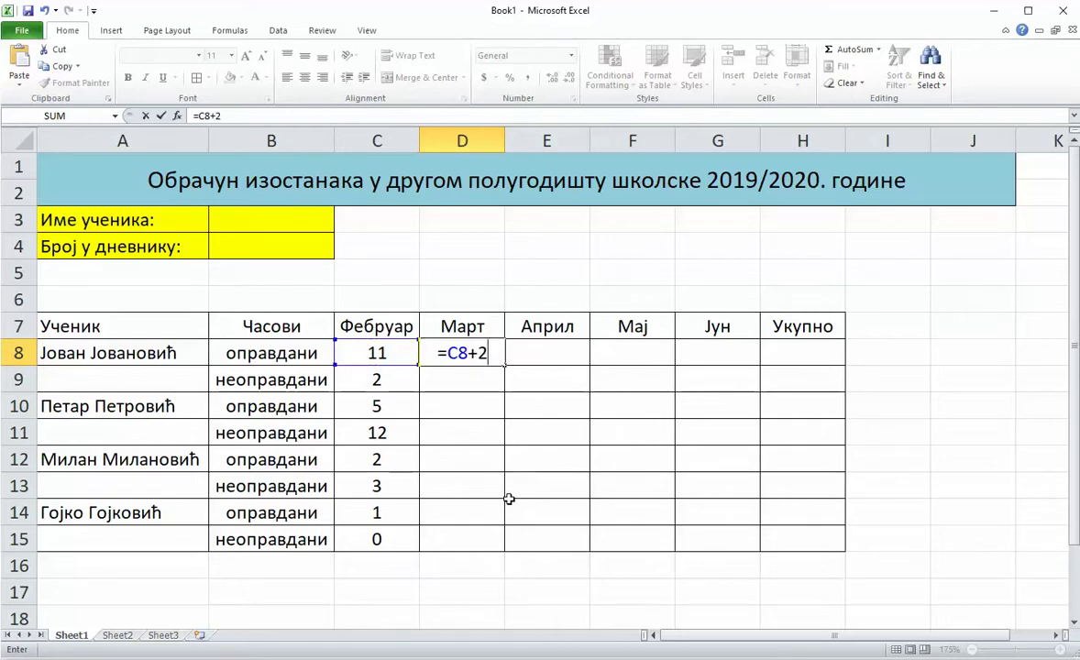
key("Return")
left_click(454, 353)
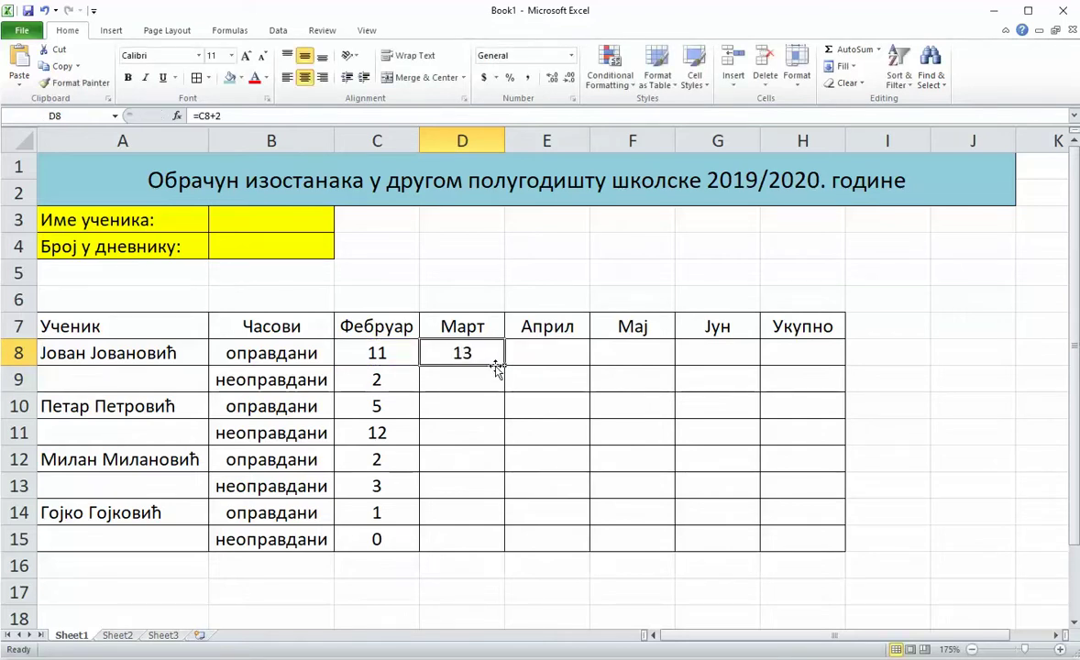
left_click_drag(505, 366, 493, 556)
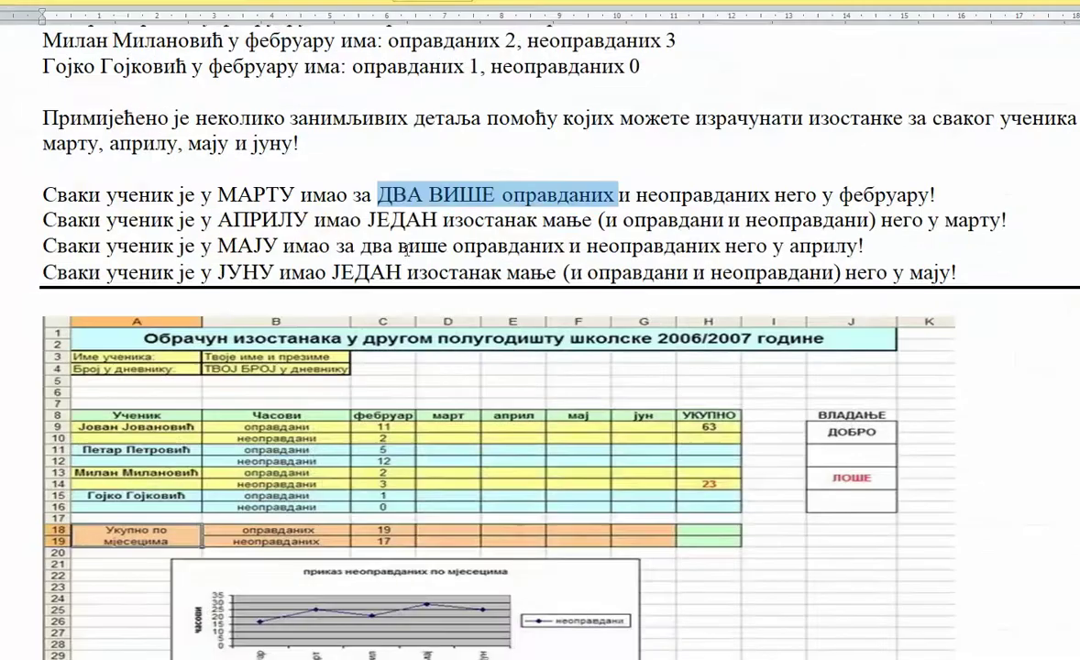
- Calculate the April absences with the formula =D8-1 in E8, following the assignment text, and fill it down to E15
left_click_drag(368, 221, 578, 231)
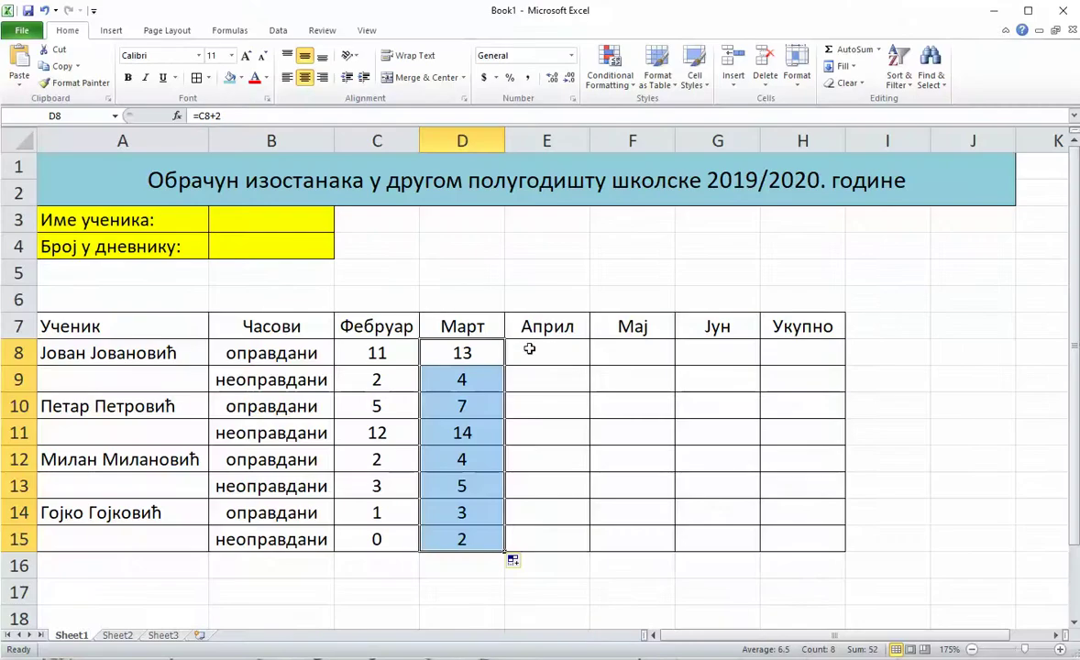
left_click(529, 349)
type("=")
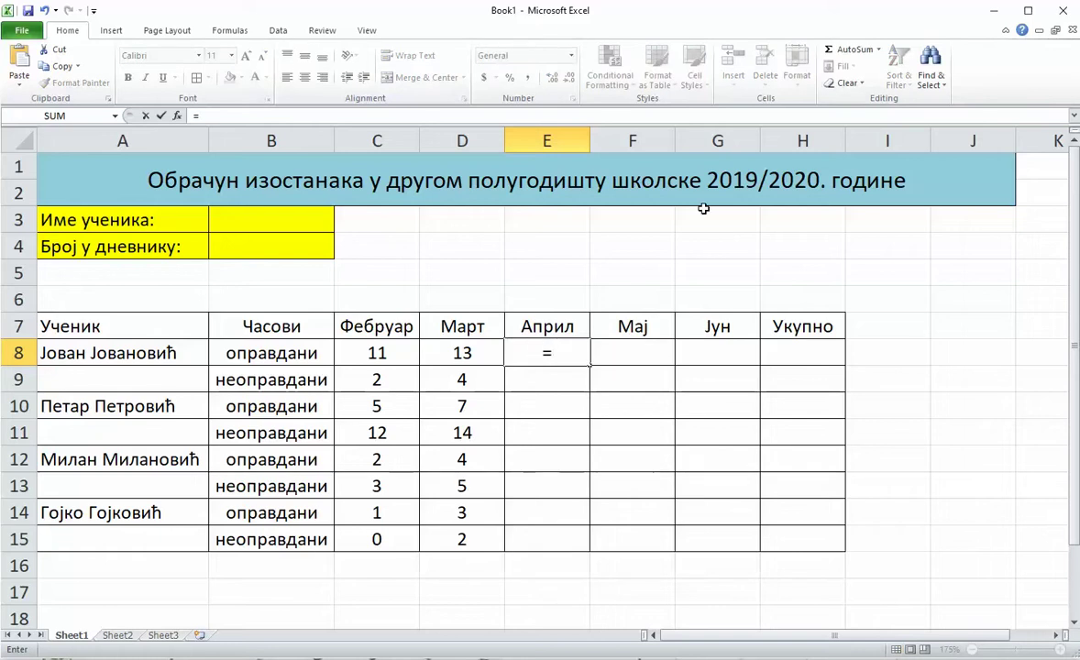
left_click(492, 352)
type("-1")
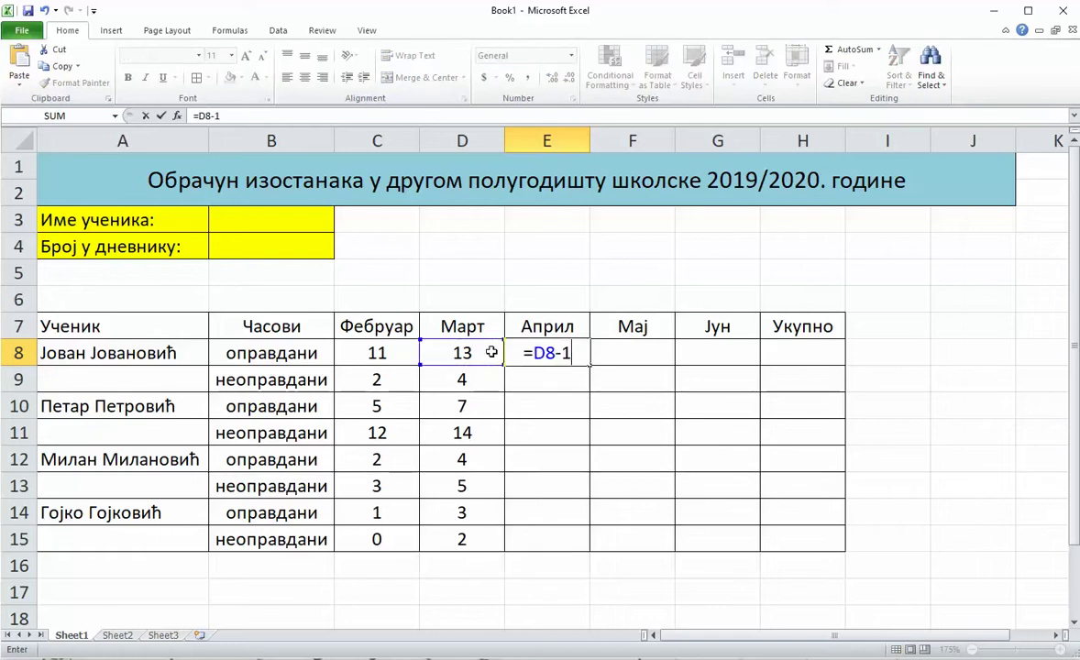
key("Return")
left_click(548, 353)
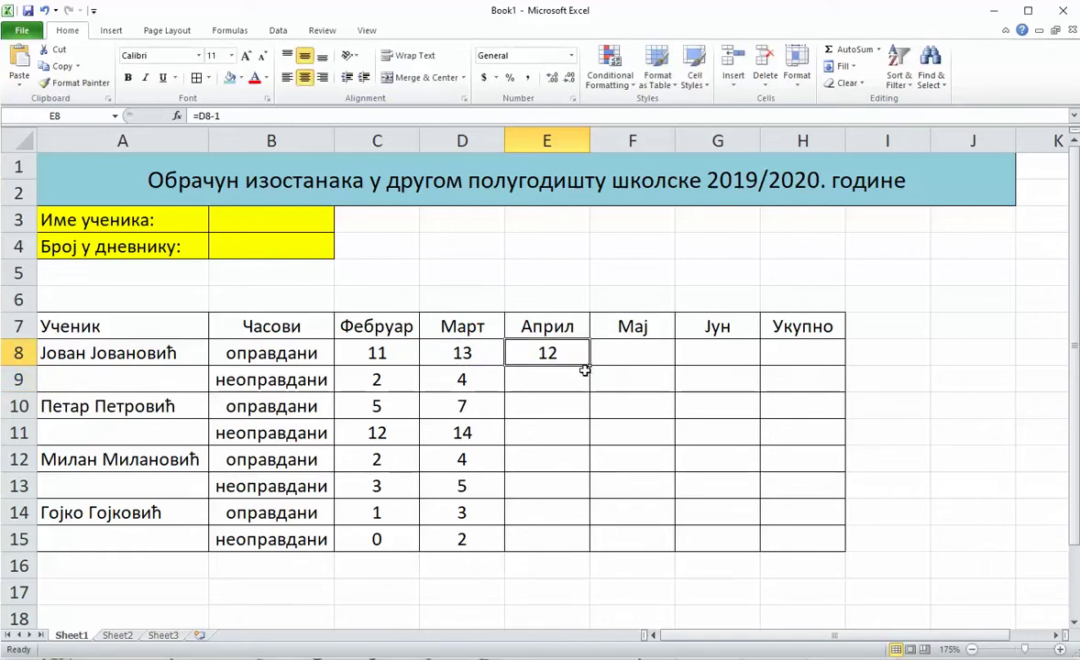
left_click_drag(589, 364, 571, 543)
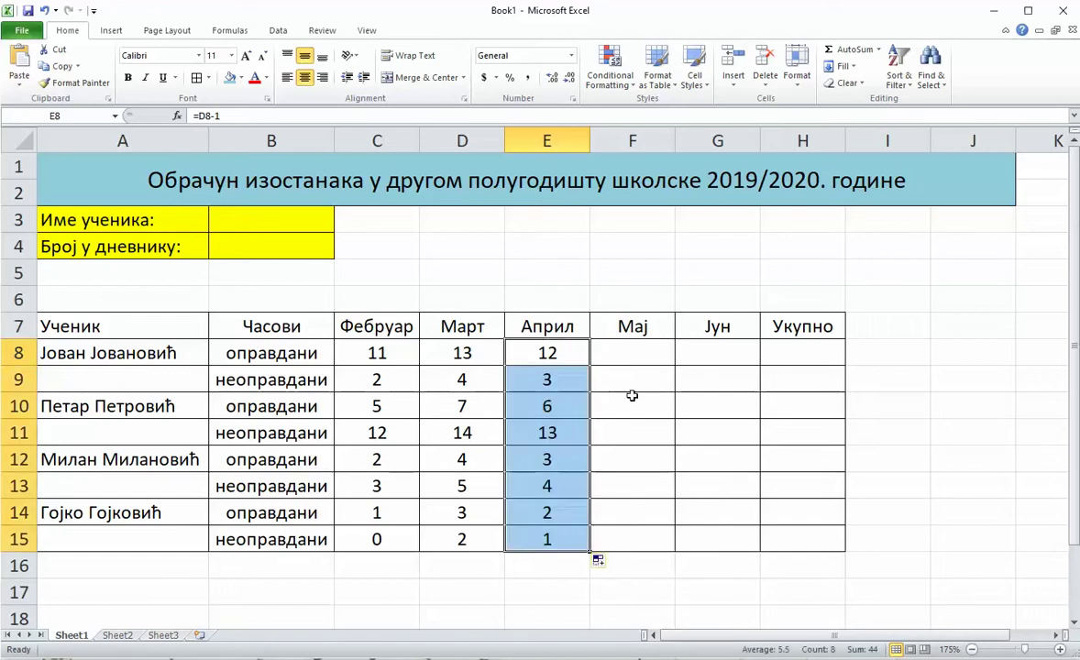
- Calculate the May absences with the formula =E8+2 in F8, following the assignment text, and fill it down to F15
left_click(634, 351)
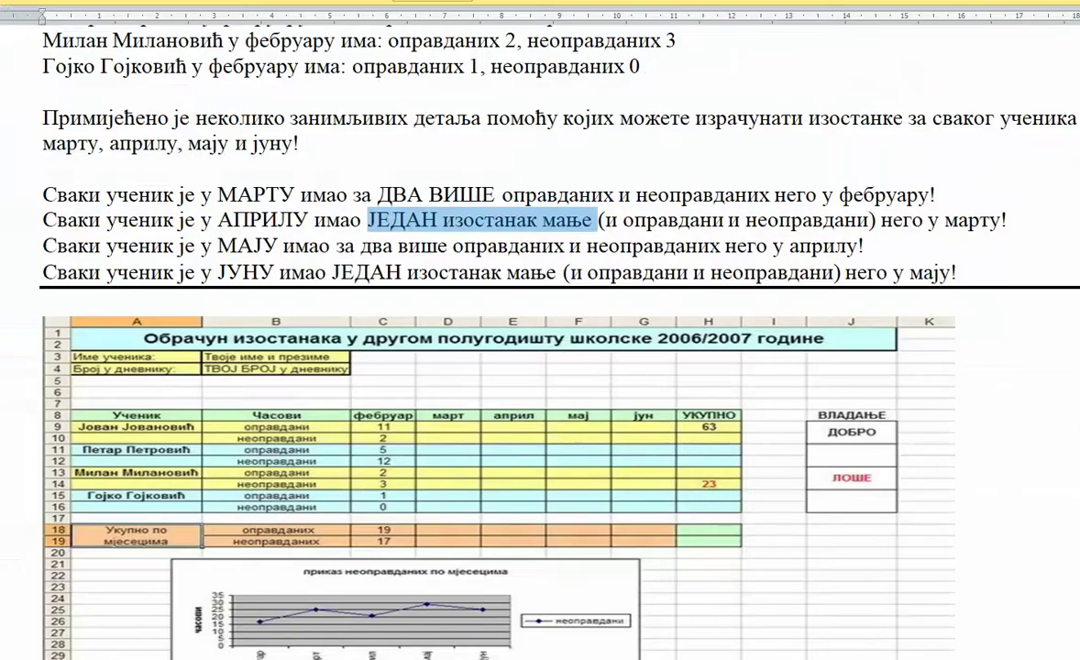
right_click(514, 659)
left_click_drag(218, 246, 412, 244)
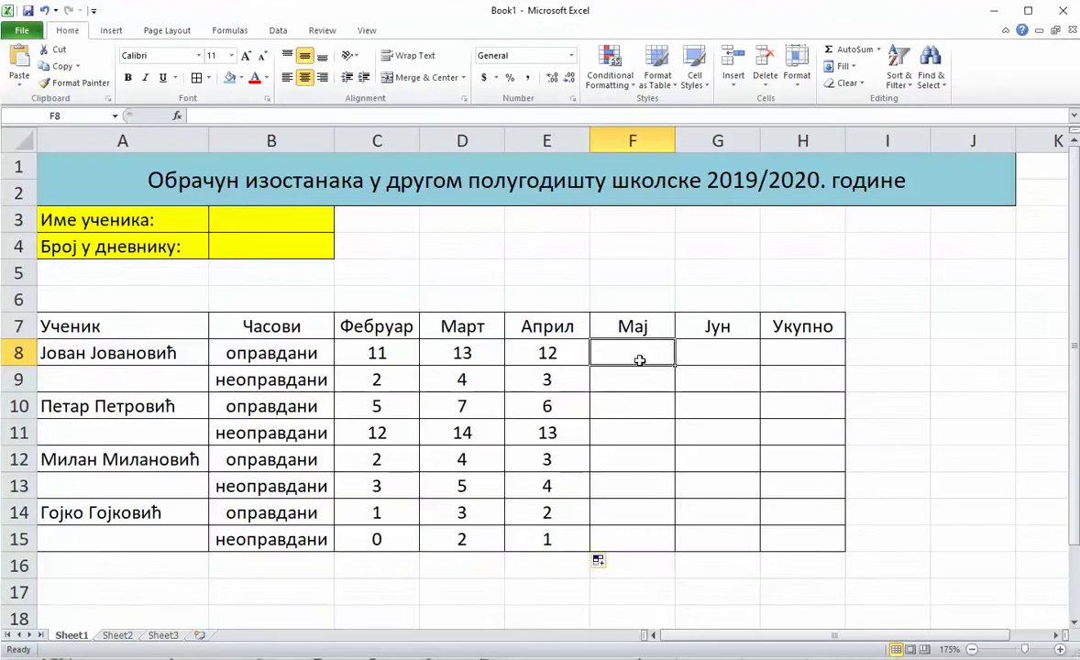
type("=")
left_click(555, 353)
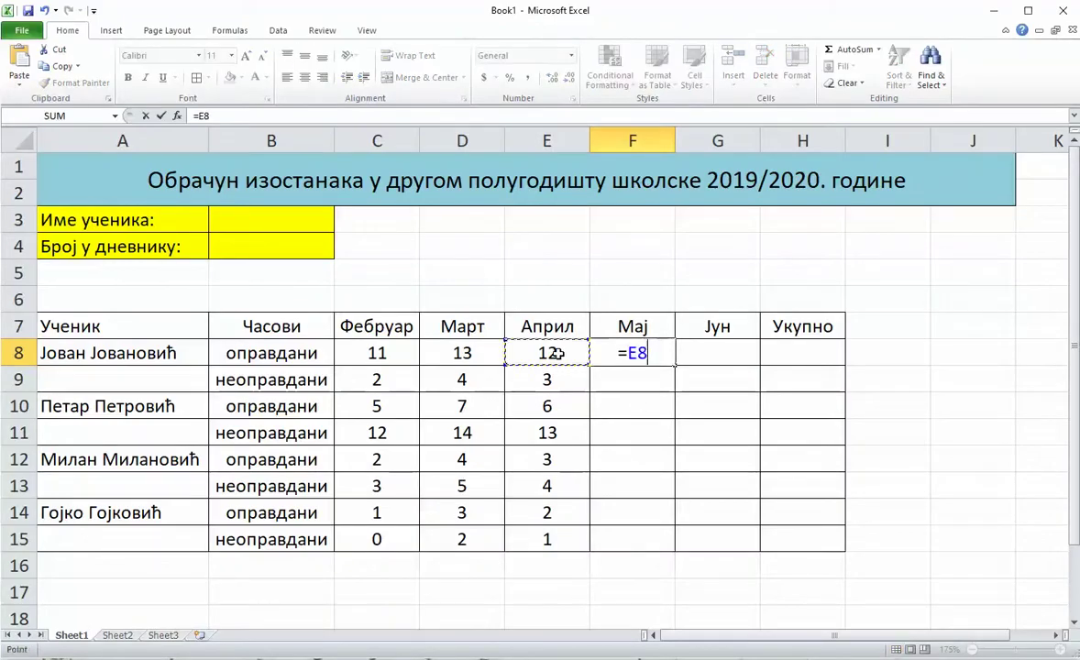
type("+2")
key("Return")
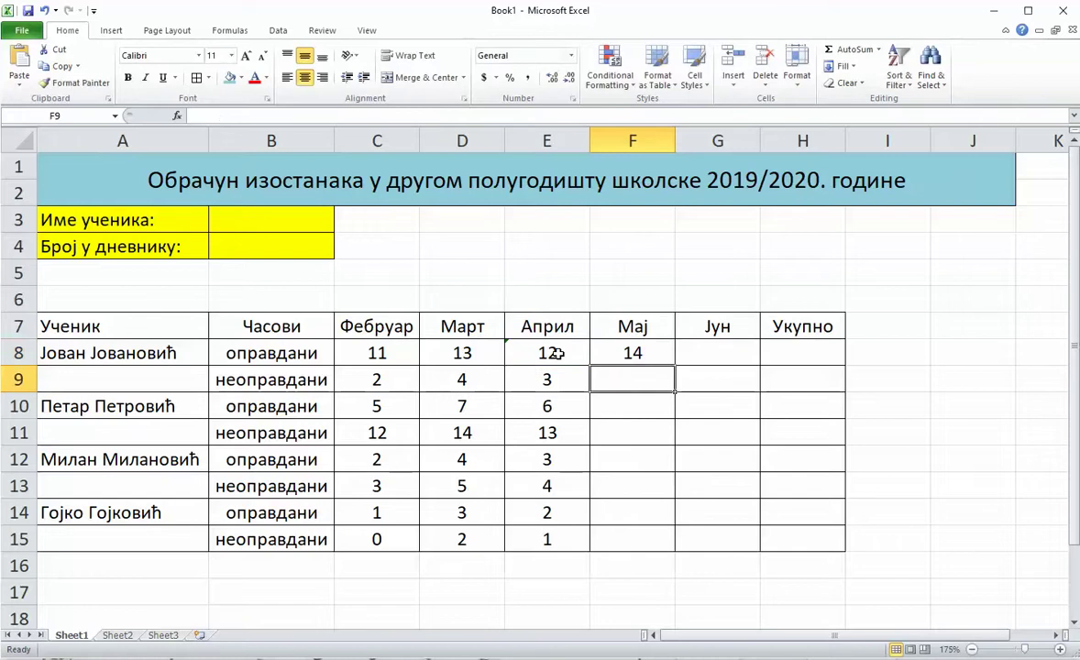
left_click(656, 347)
left_click_drag(675, 365, 682, 541)
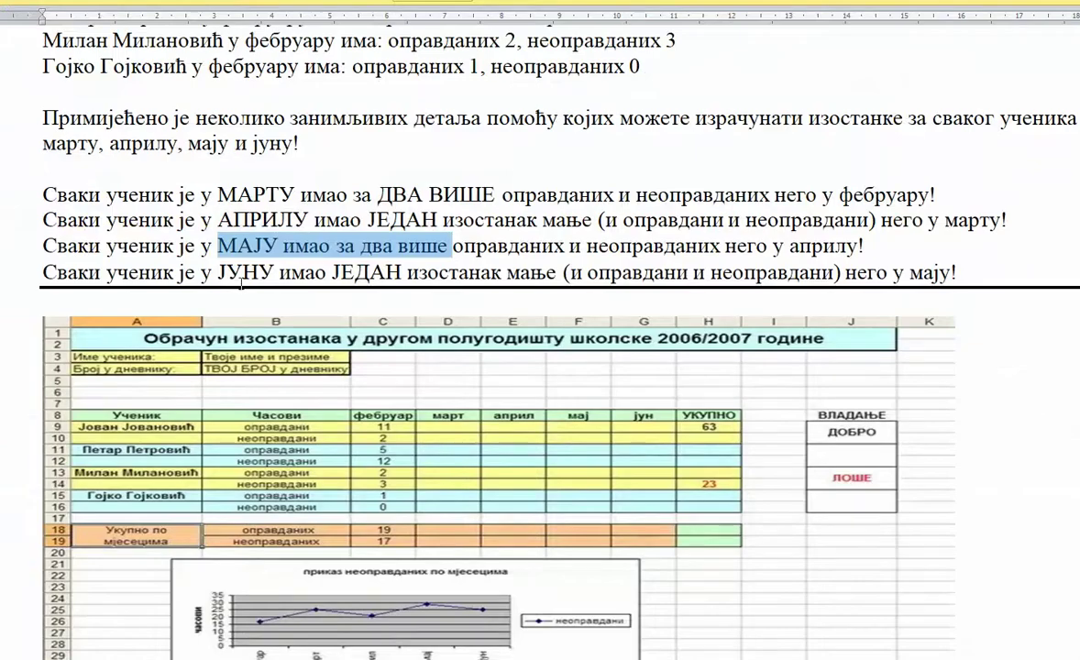
- Calculate the June absences with the formula =F8-1 in G8, following the assignment text, and fill it down to G15
left_click_drag(219, 273, 484, 278)
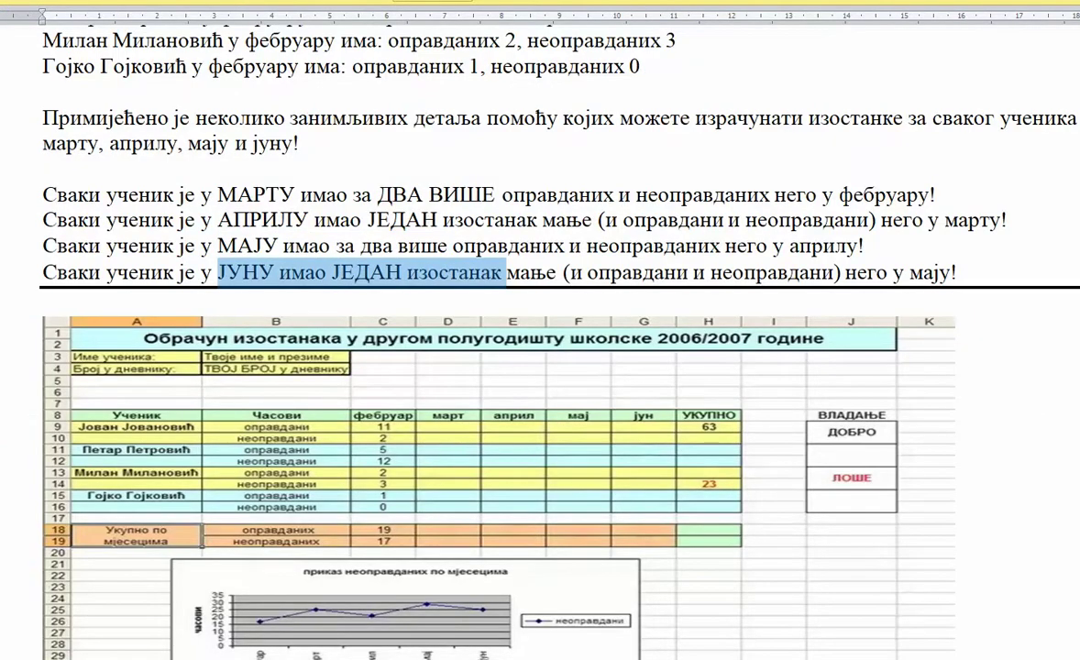
left_click(633, 550)
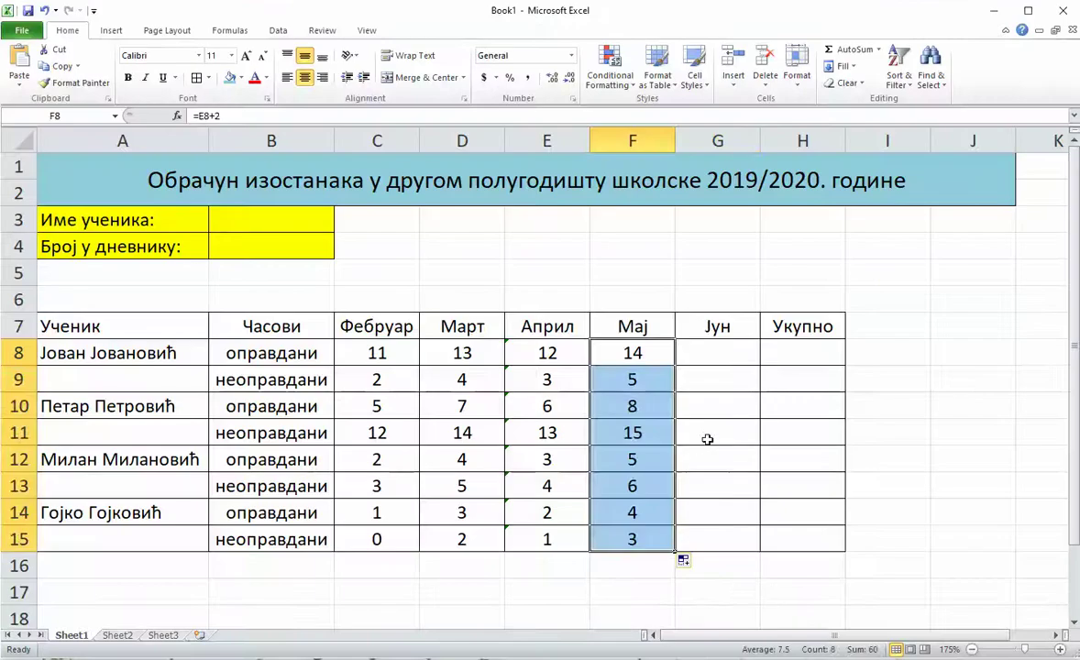
left_click(707, 359)
type("=")
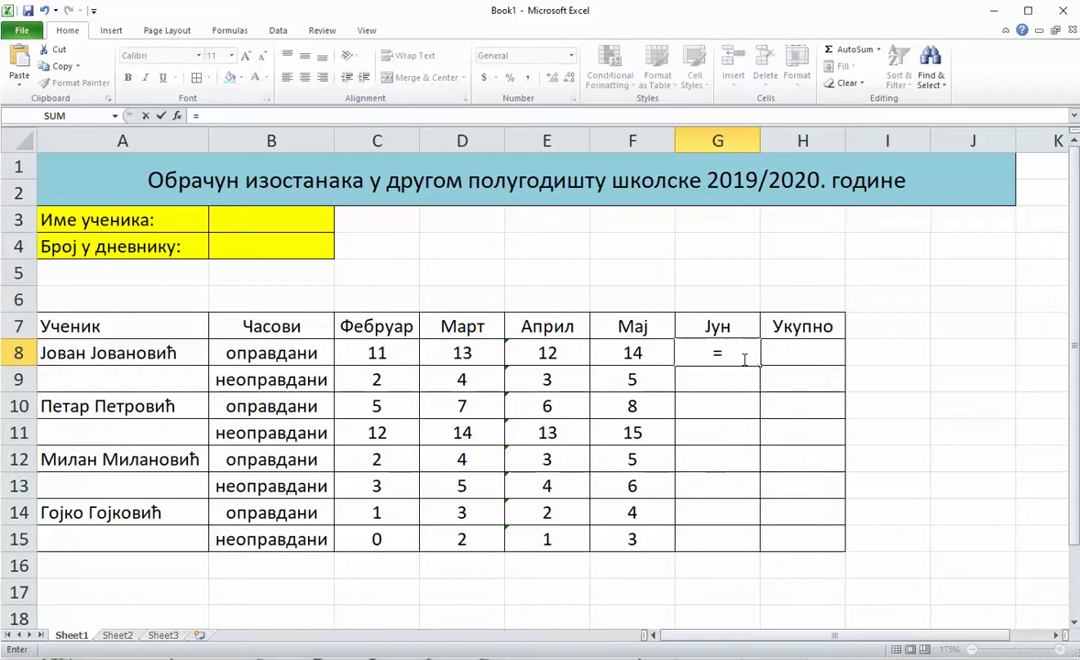
left_click(646, 352)
type("-1")
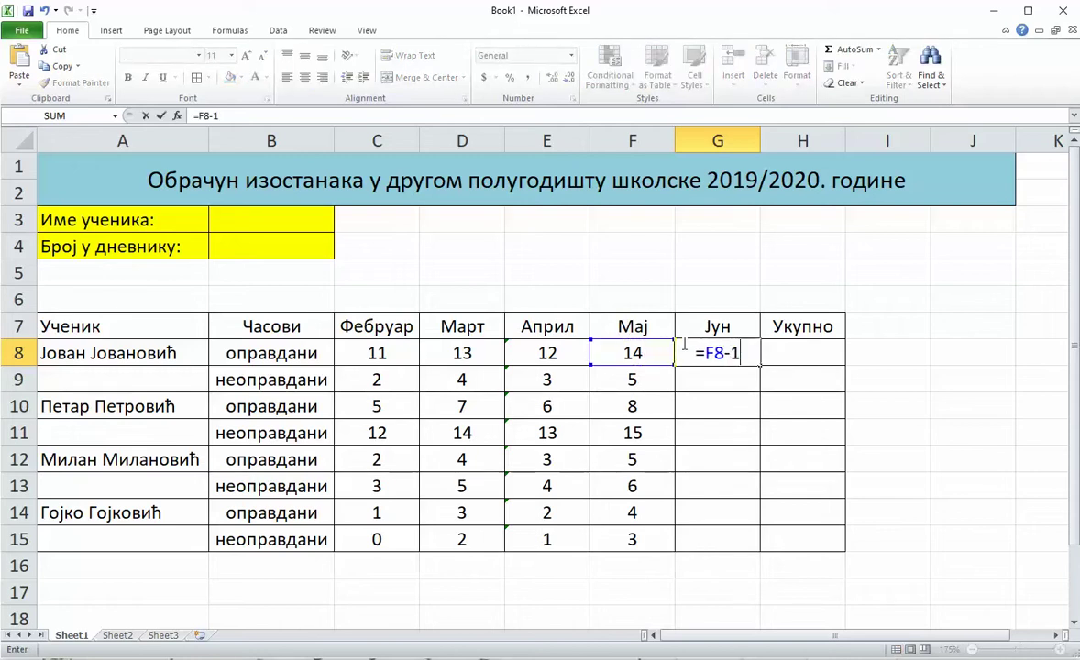
key("Return")
left_click(702, 352)
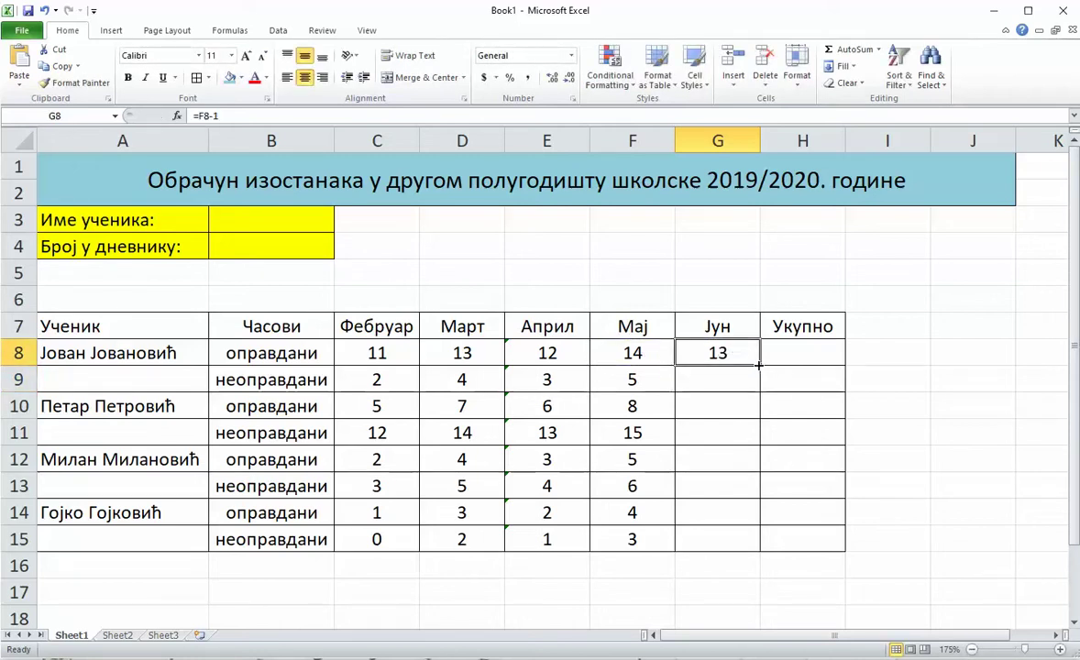
left_click_drag(761, 365, 758, 549)
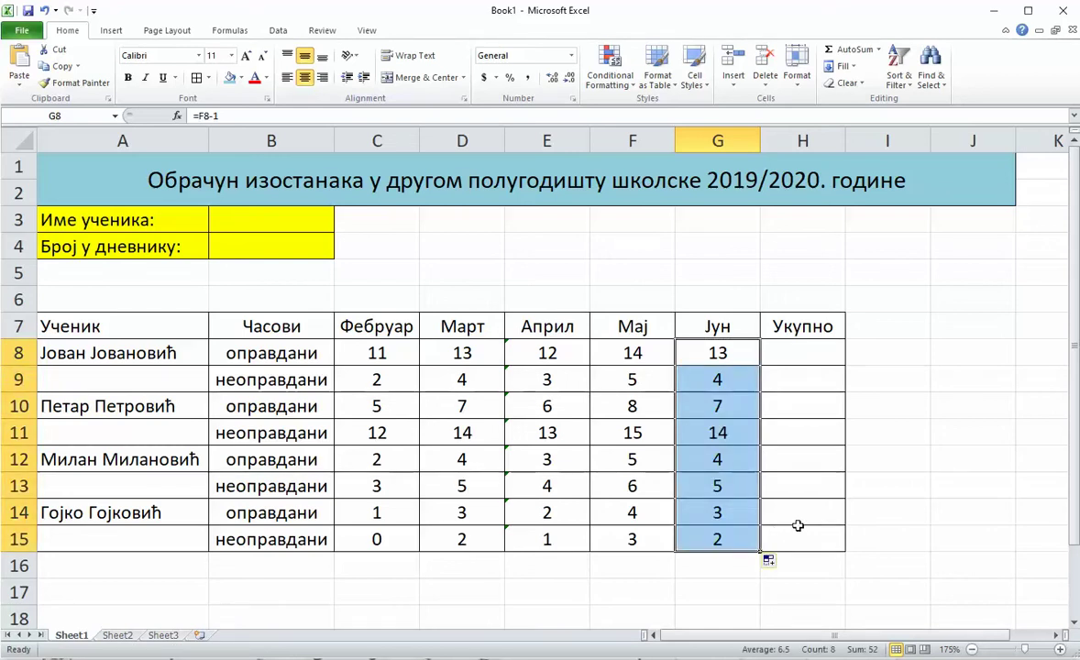
- Total the absences across all months with the formula =SUM(C8:G8) in H8 and fill it down to H15
left_click(796, 354)
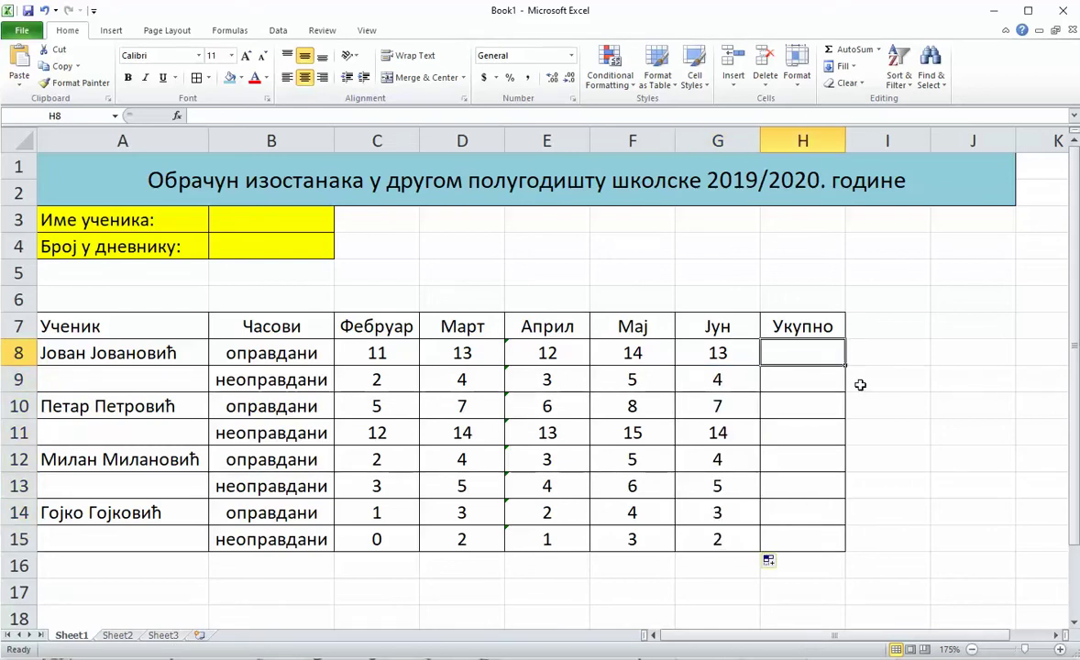
type("=")
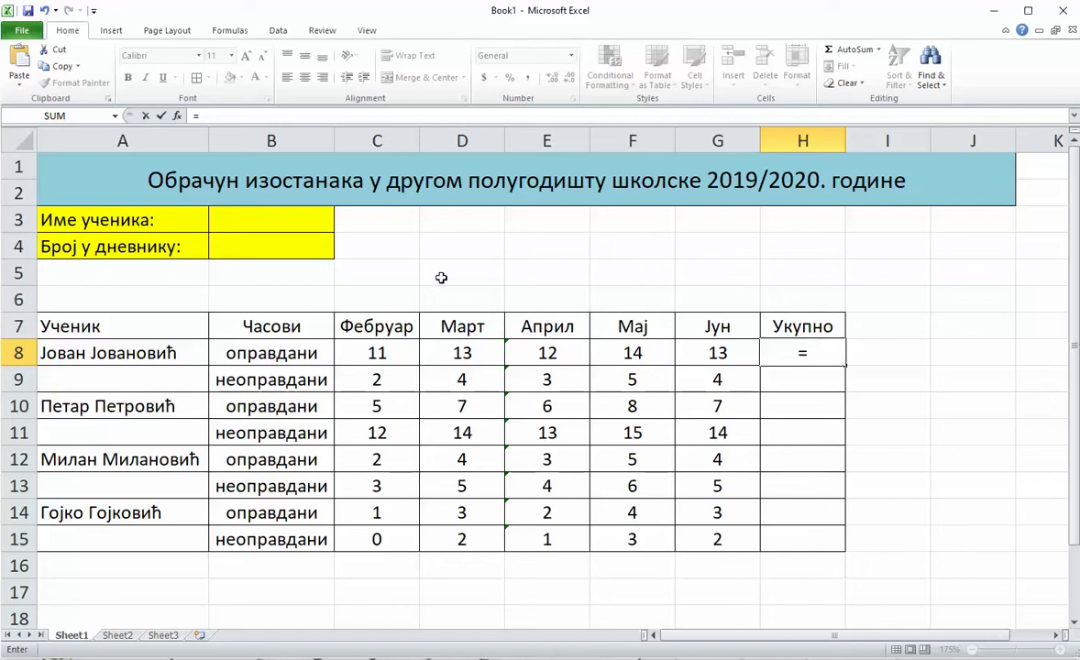
type("сум(")
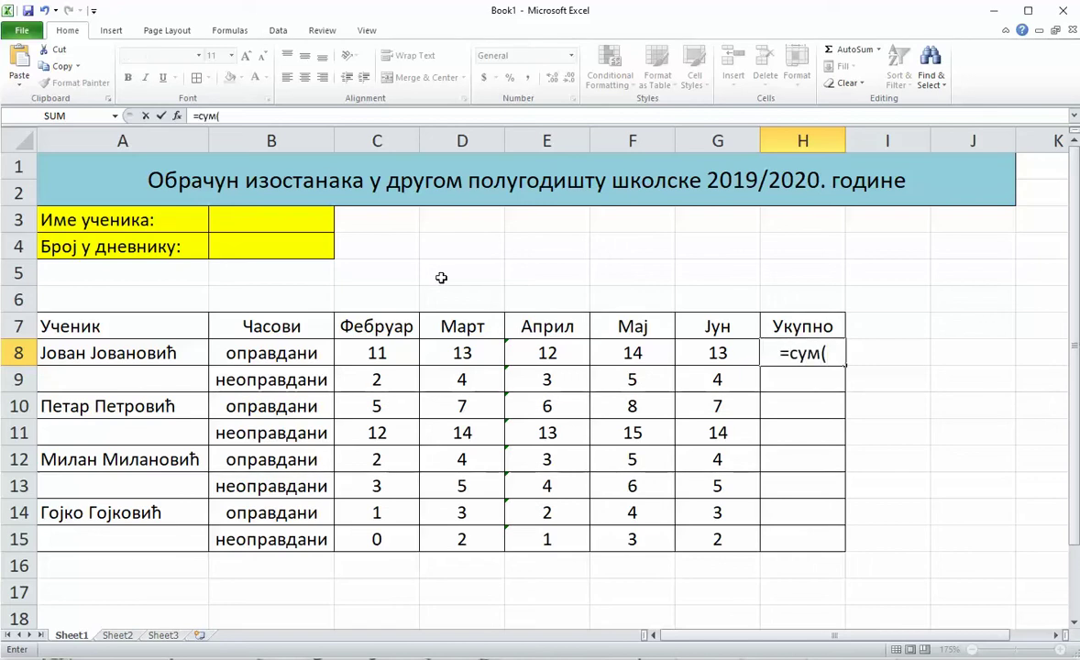
key("BackSpace")
key("BackSpace")
key("BackSpace")
key("BackSpace")
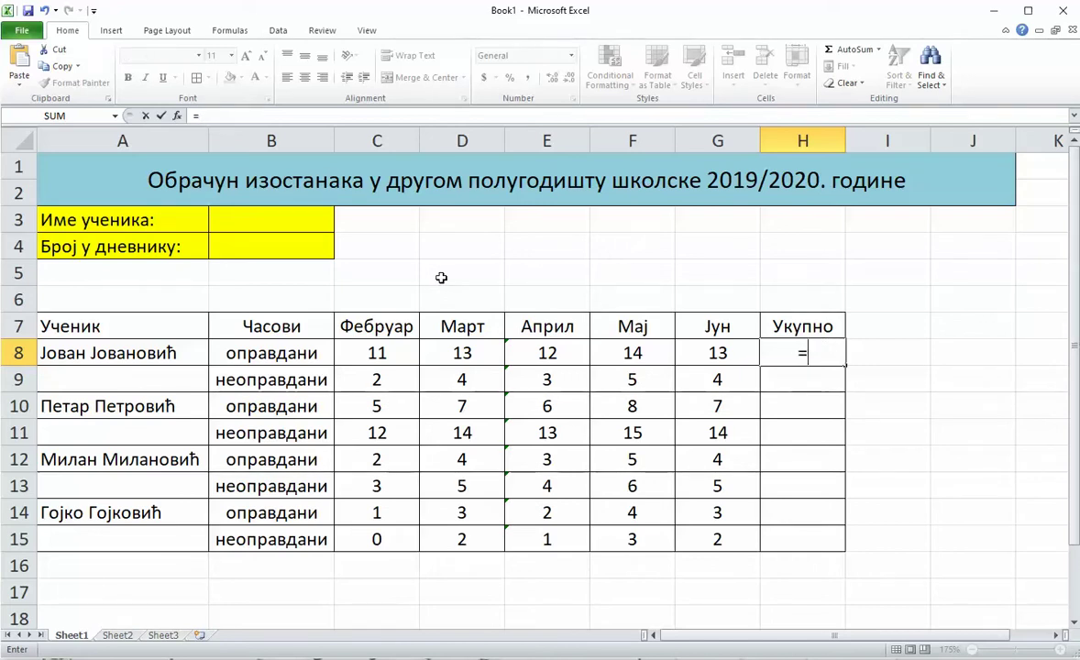
type("sum(")
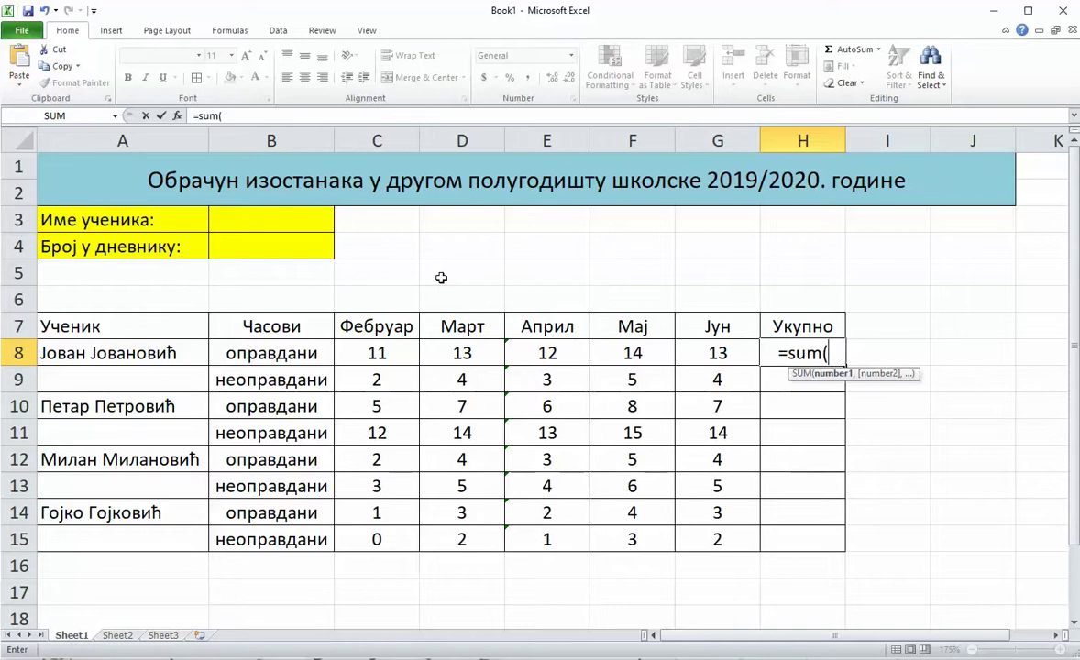
left_click_drag(377, 351, 694, 349)
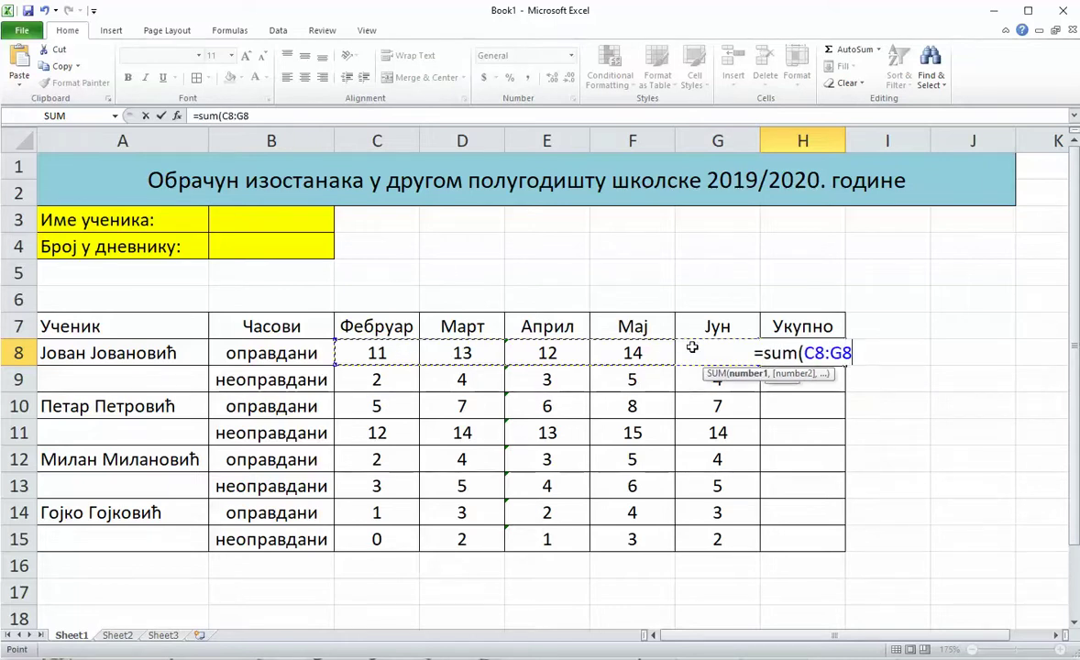
type(")")
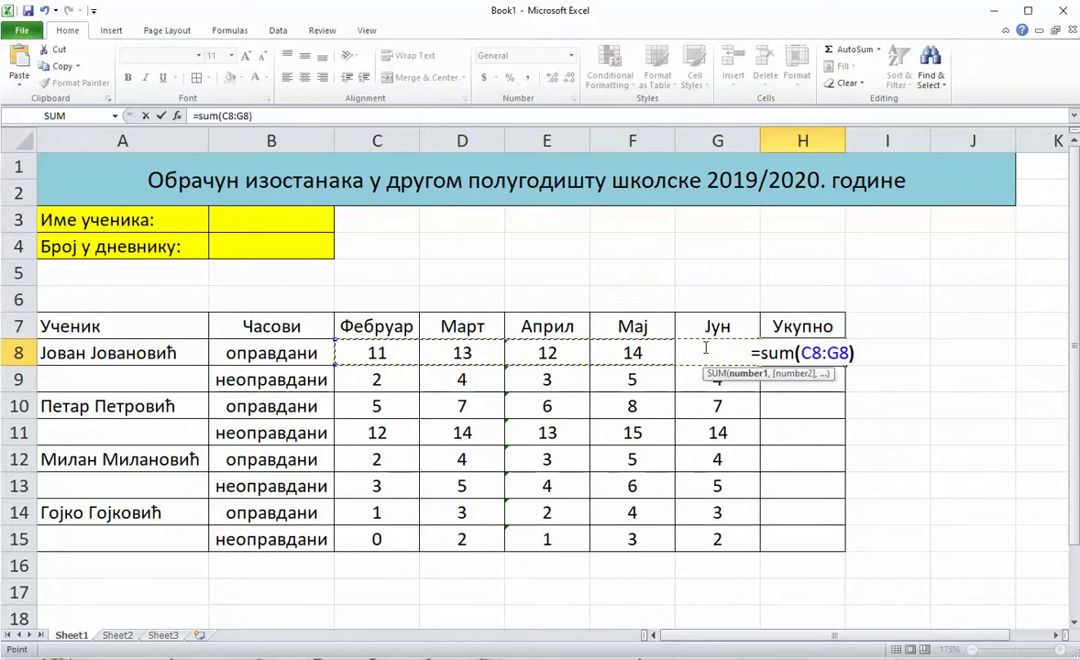
key("Return")
left_click(798, 351)
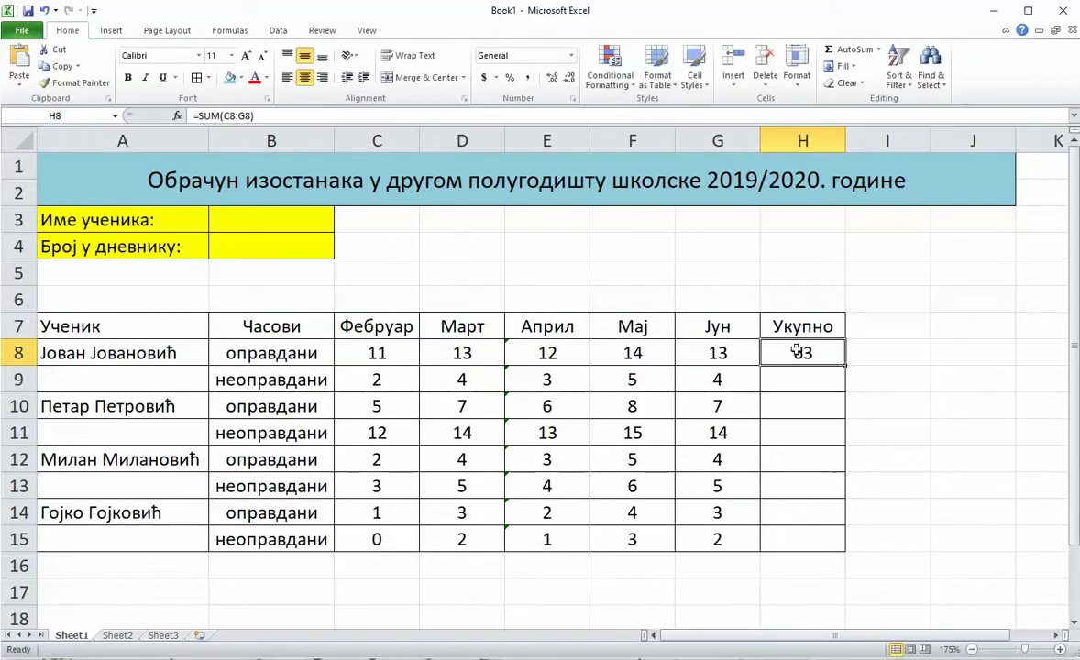
left_click_drag(842, 368, 794, 522)
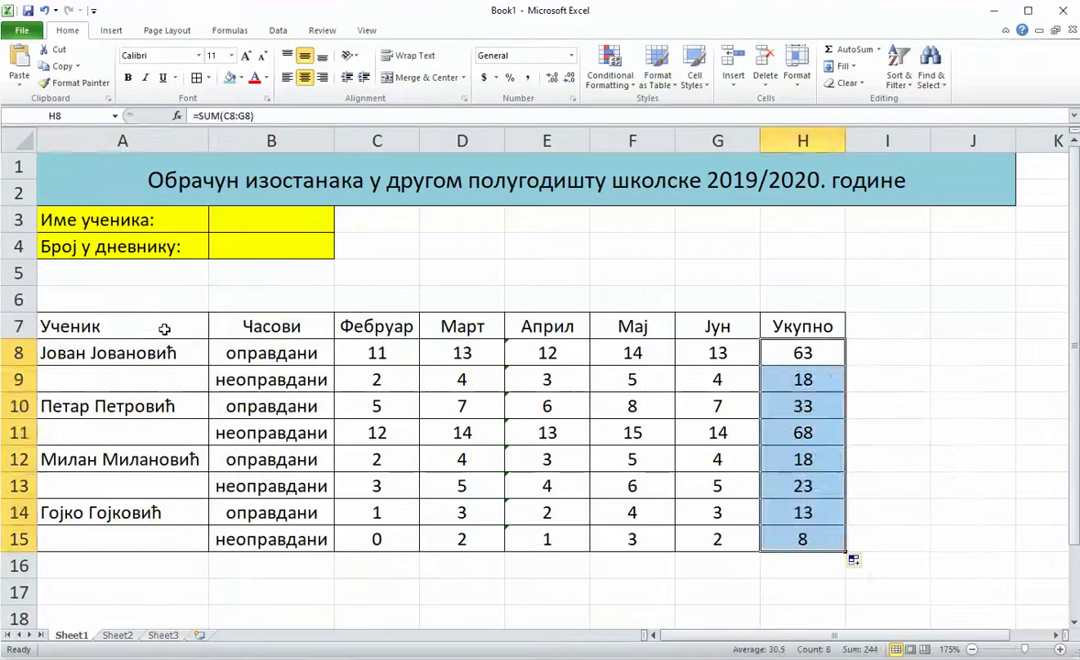
- Fill the table's header row A7:H7 with light olive green and the first student's rows A8:H9 with yellow
left_click_drag(152, 327, 799, 332)
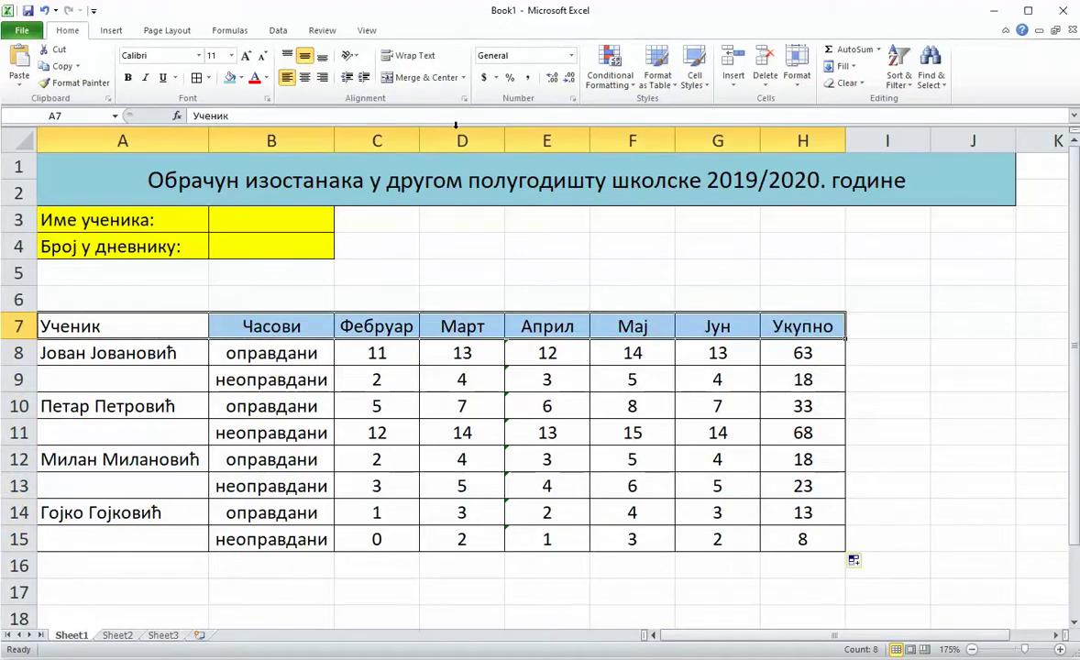
left_click(241, 78)
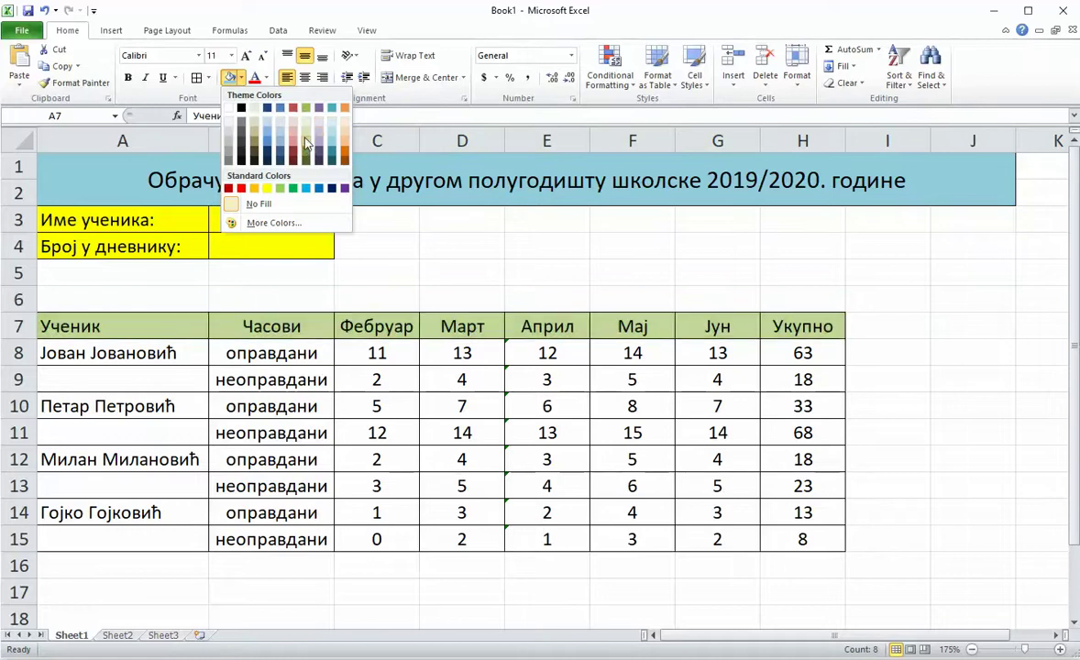
key("Escape")
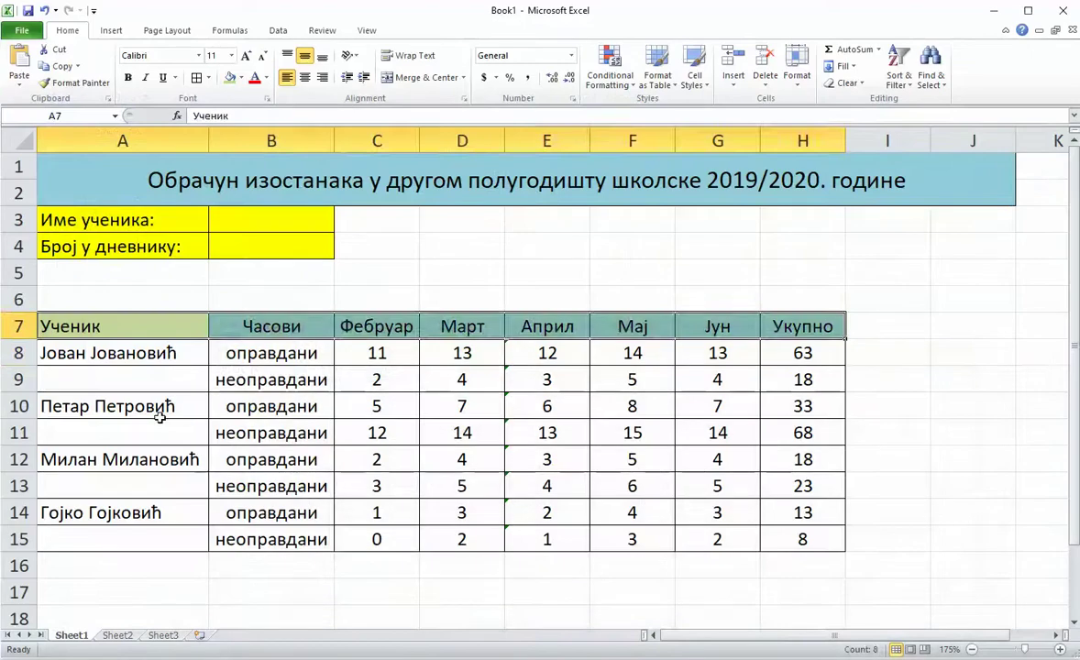
left_click_drag(153, 356, 802, 380)
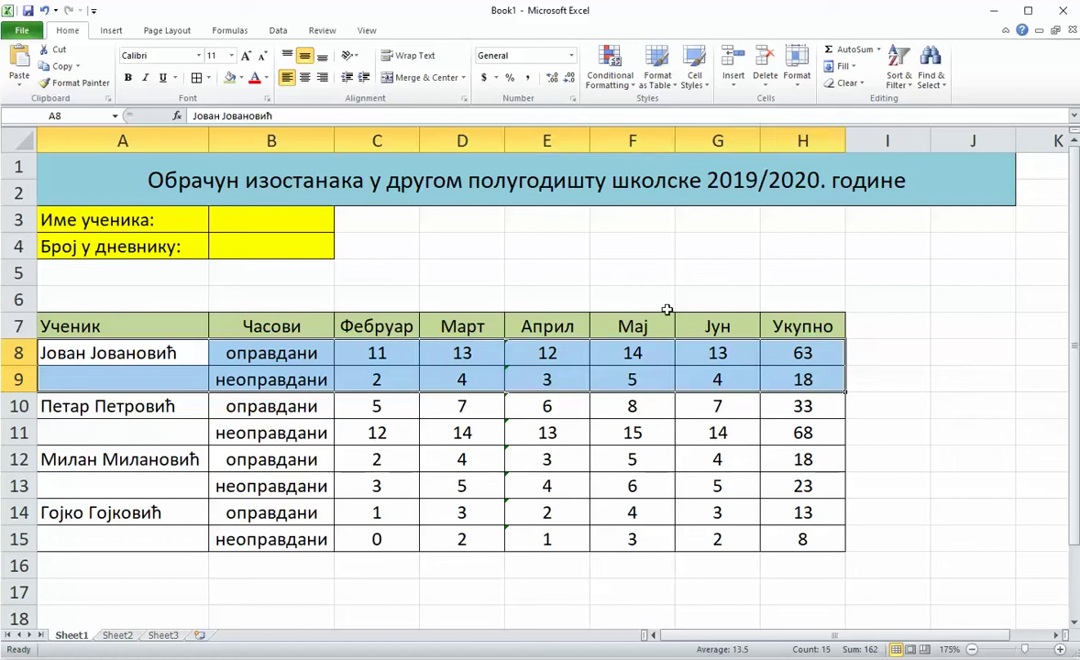
left_click(242, 78)
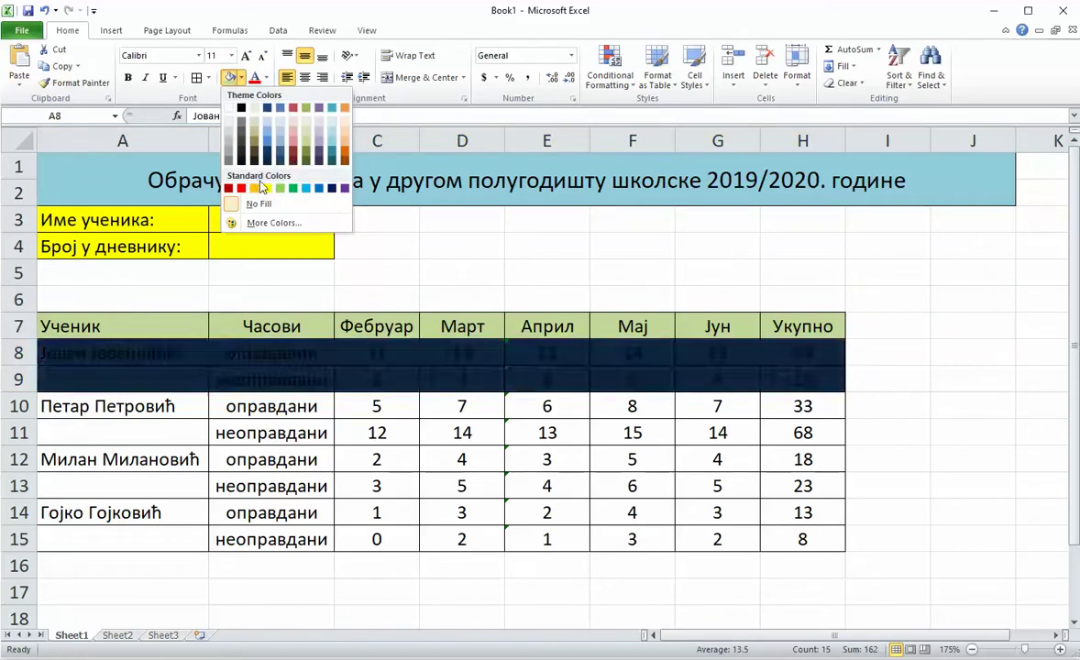
left_click(279, 188)
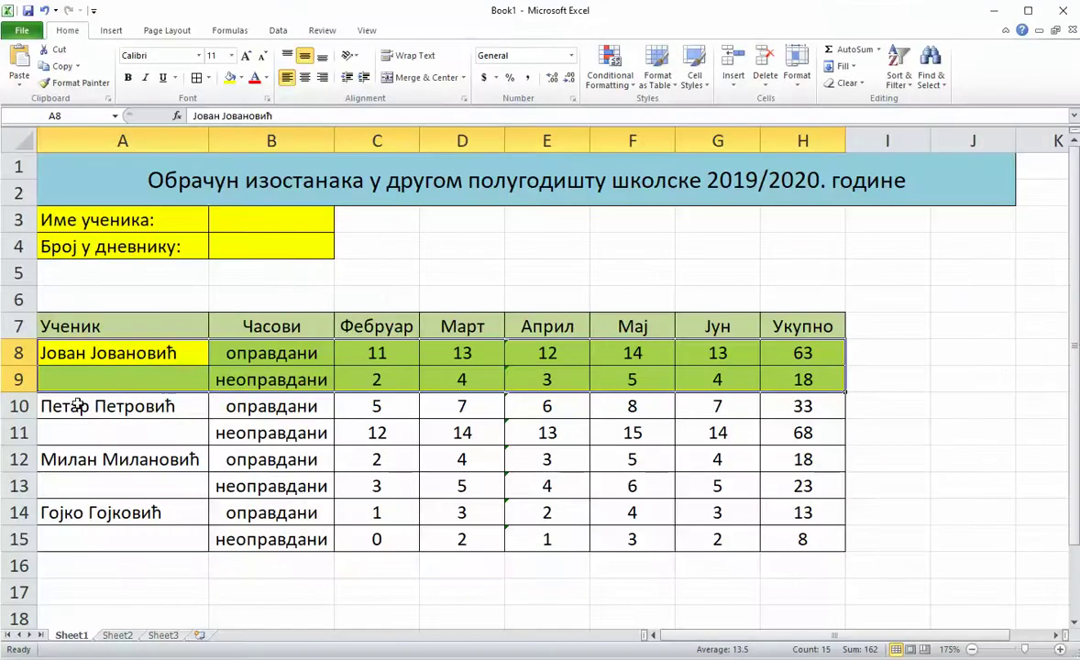
- Fill the second and fourth students' rows, A10:H11 and A14:H15, with light blue
left_click_drag(74, 406, 780, 427)
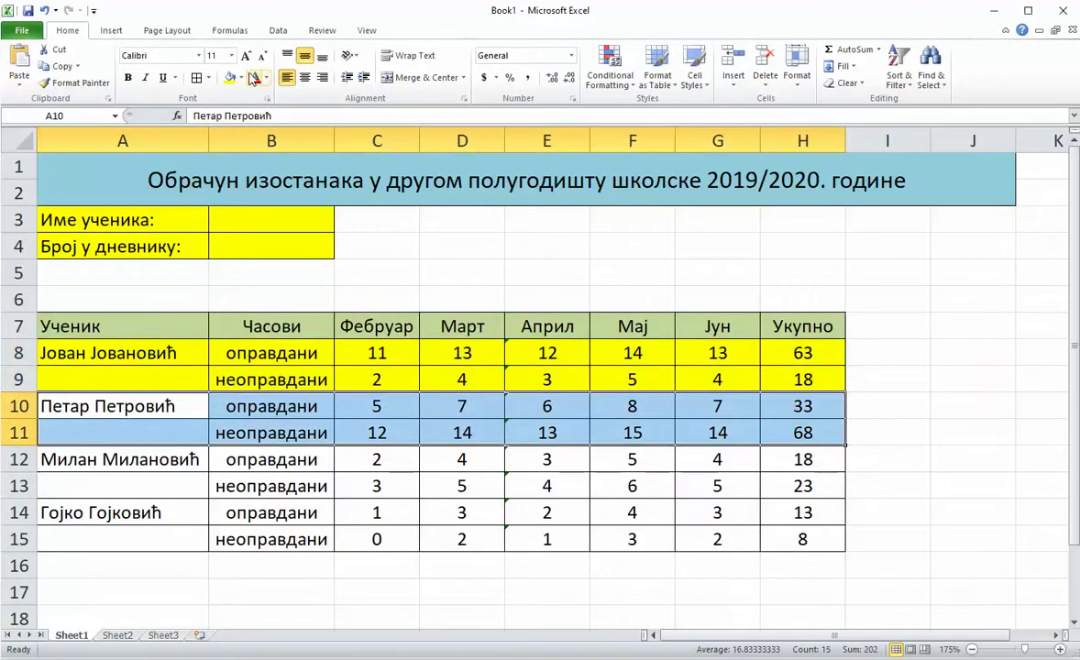
left_click(240, 78)
left_click(282, 138)
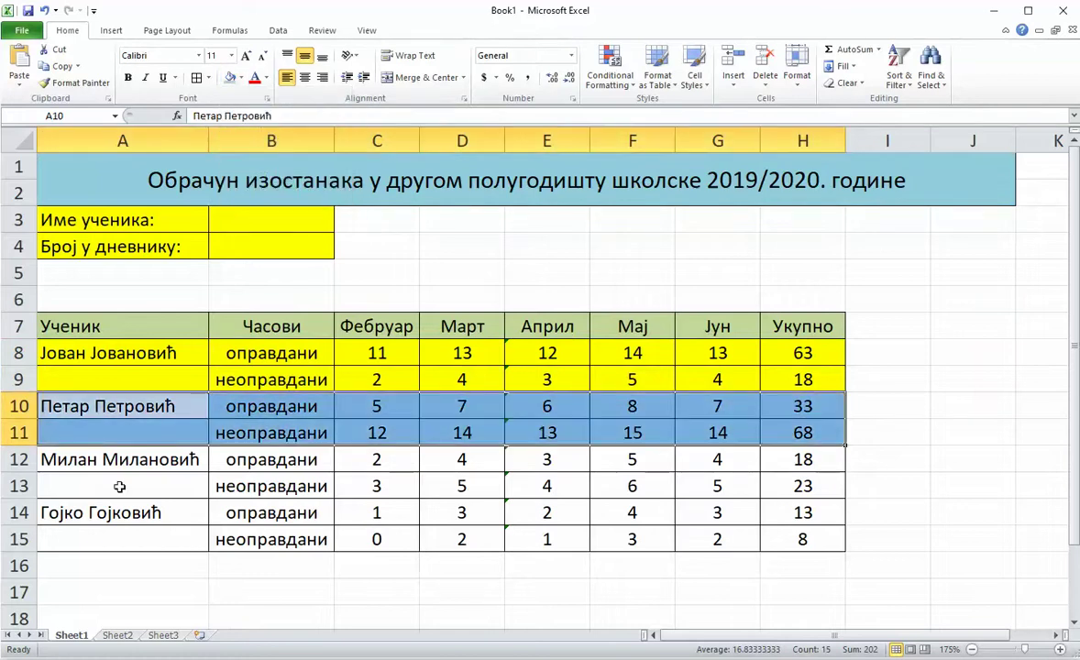
left_click(150, 506)
left_click(168, 531)
left_click_drag(122, 515, 803, 540)
left_click(230, 80)
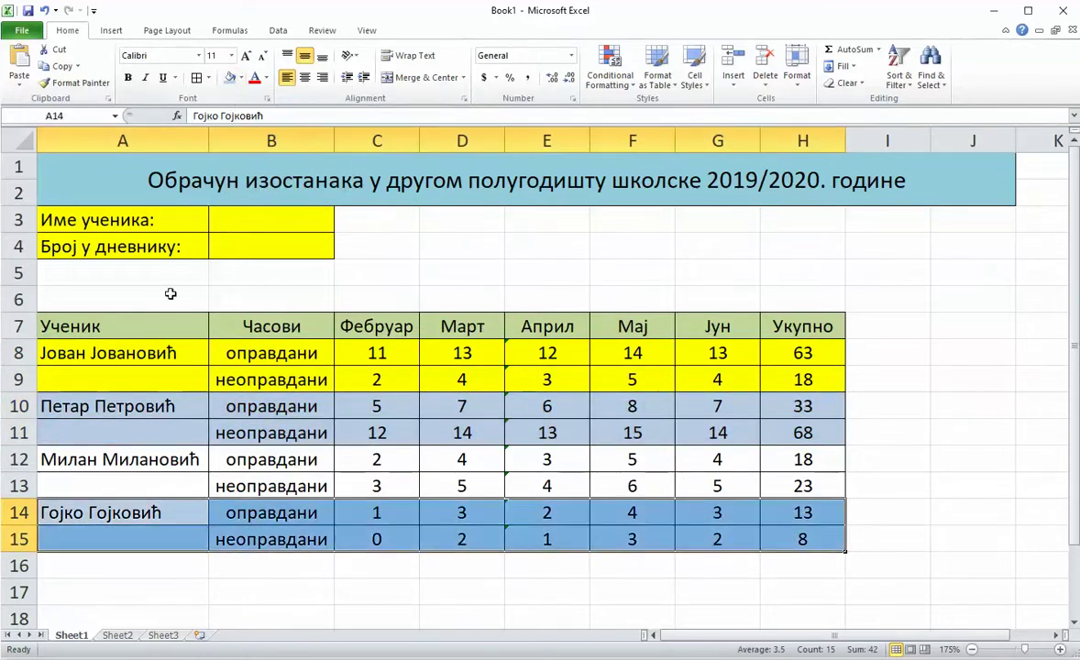
- Fill the third student's rows A12:H13 with yellow
left_click_drag(87, 449, 752, 486)
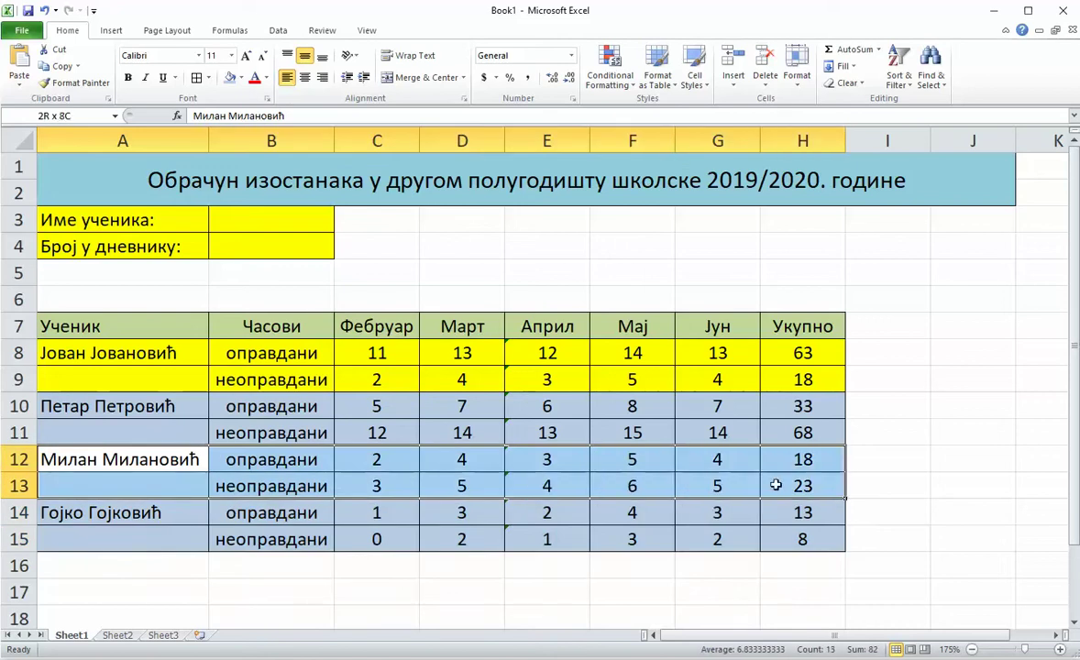
left_click(243, 79)
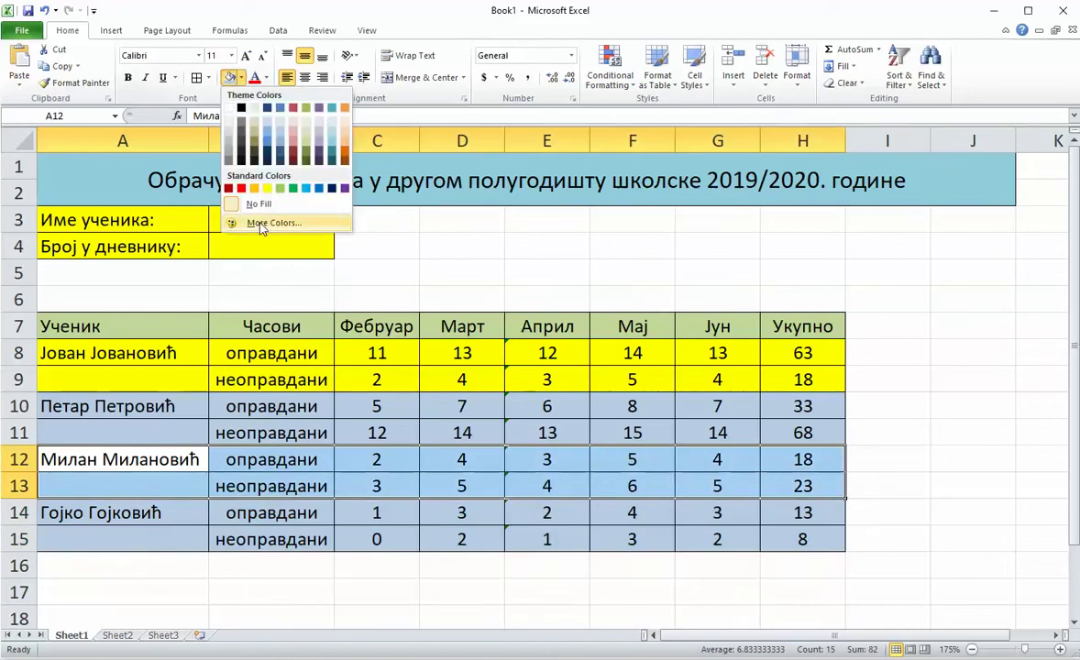
left_click(263, 183)
- Widen column J and make J7 the active cell, level with the table's header row
scroll(379, 489, "down", 2)
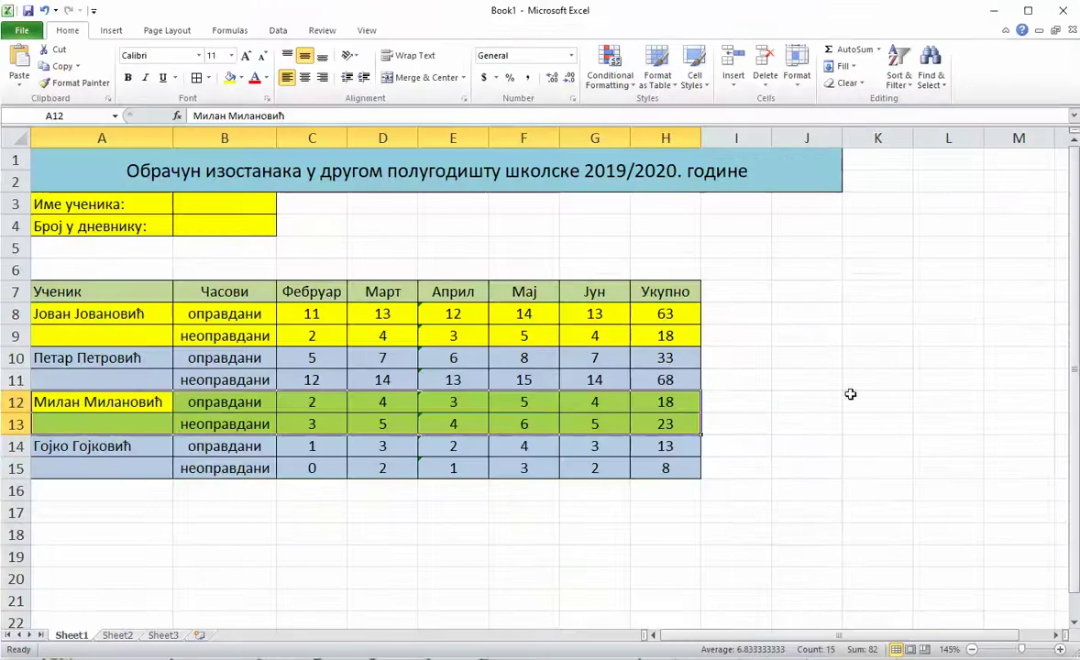
left_click(819, 289)
left_click_drag(842, 138, 886, 144)
type("Vlad")
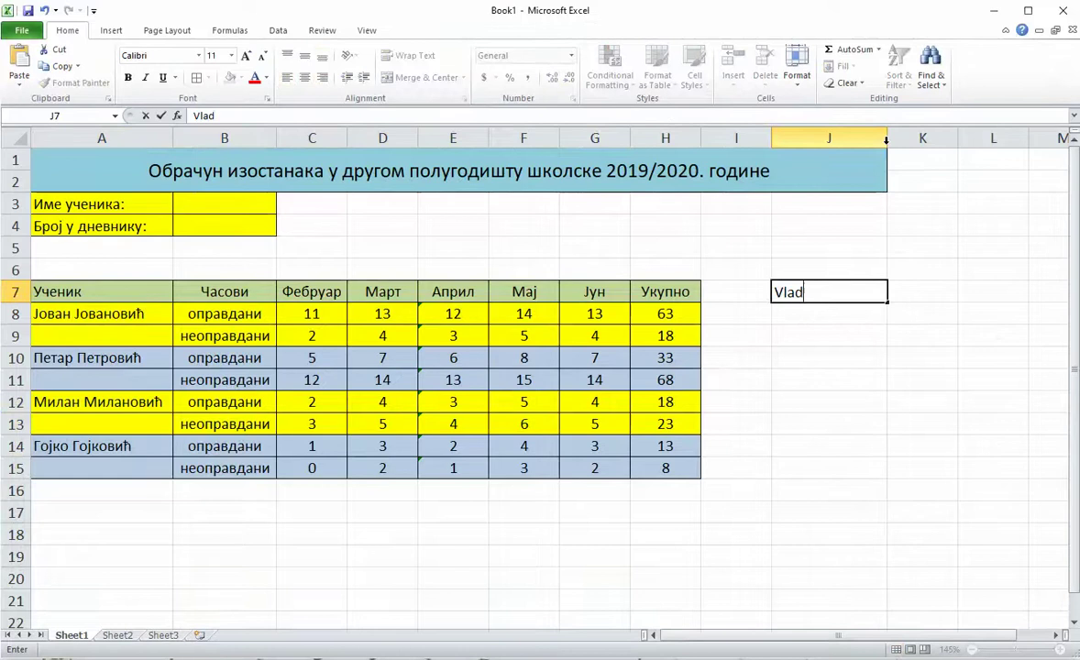
type("awe")
key("BackSpace")
key("BackSpace")
key("BackSpace")
- Switch the input language to Serbian (СРП) and enter the heading Владање in J7
key("super+space")
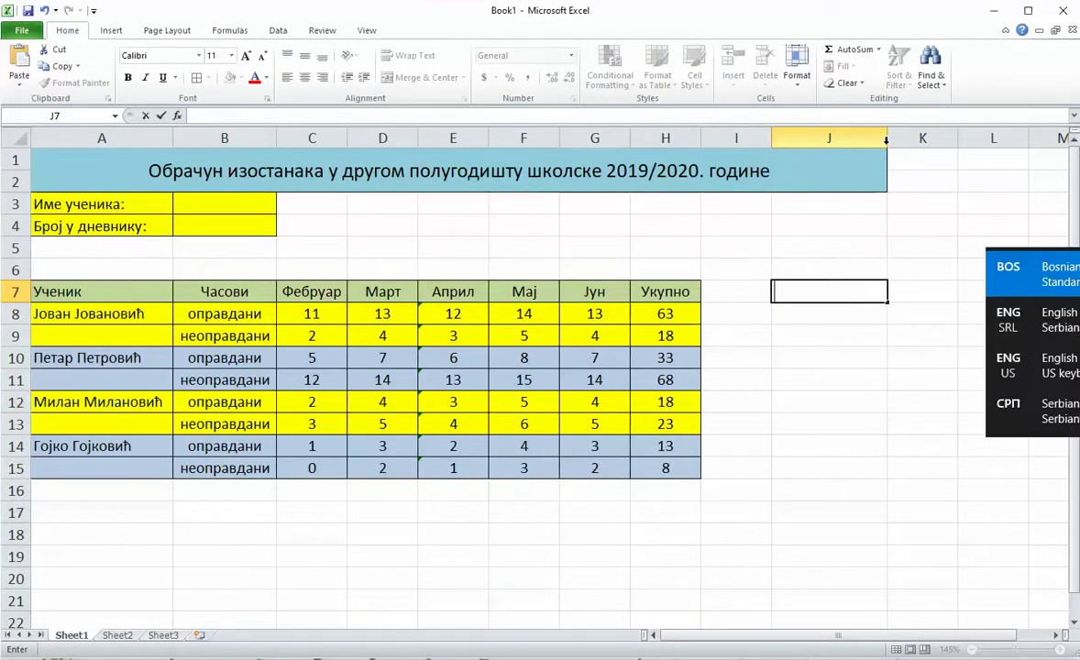
key("super+space")
key("super+space")
key("super+space")
type("Влад")
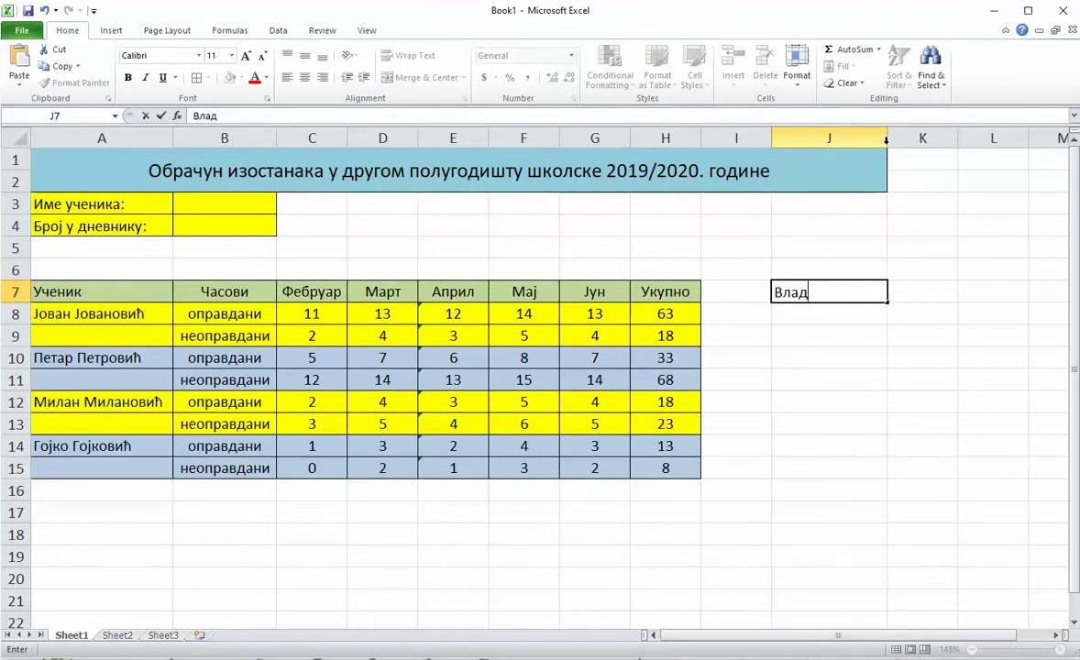
type("ање")
key("Return")
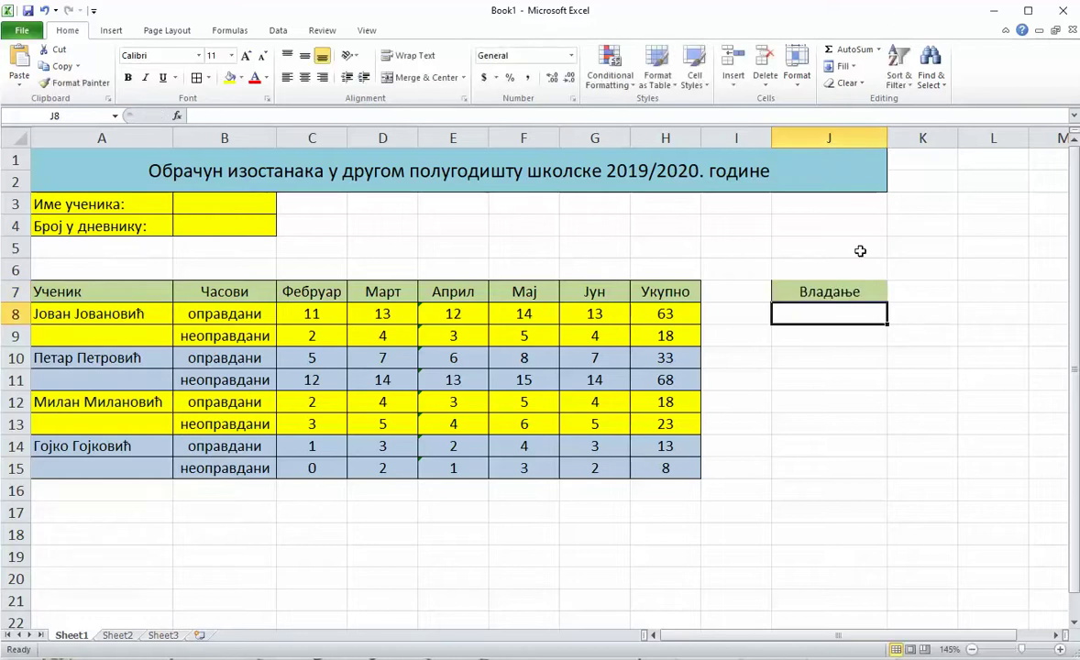
- Merge and center J8:J9, repeat the merged pairs down to J15, and apply borders to all of them
left_click_drag(837, 334, 832, 315)
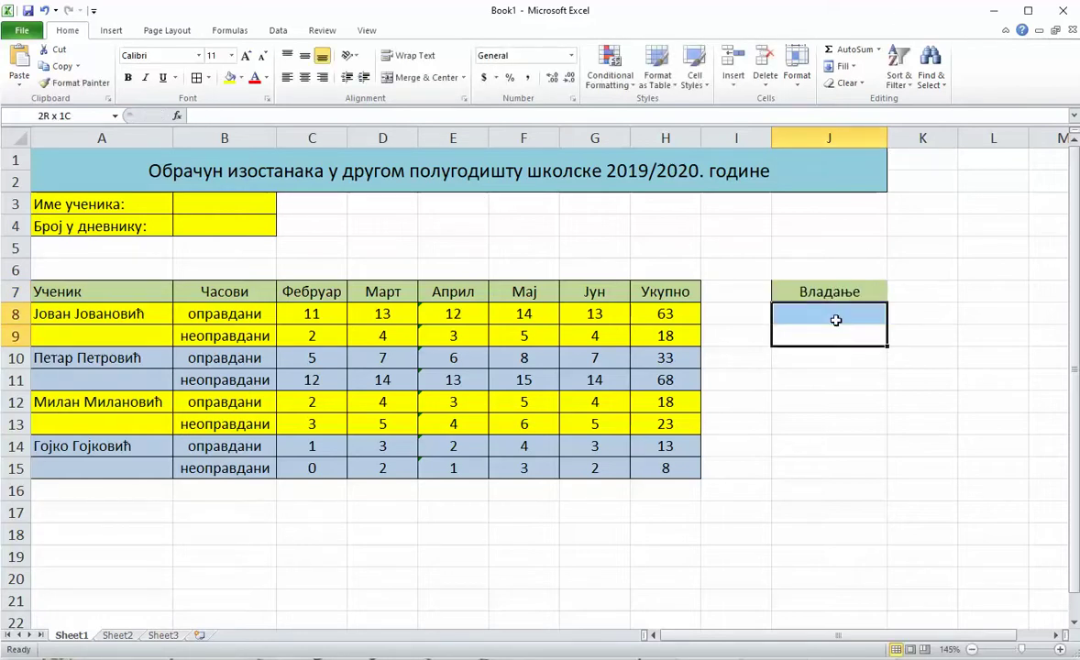
left_click(427, 79)
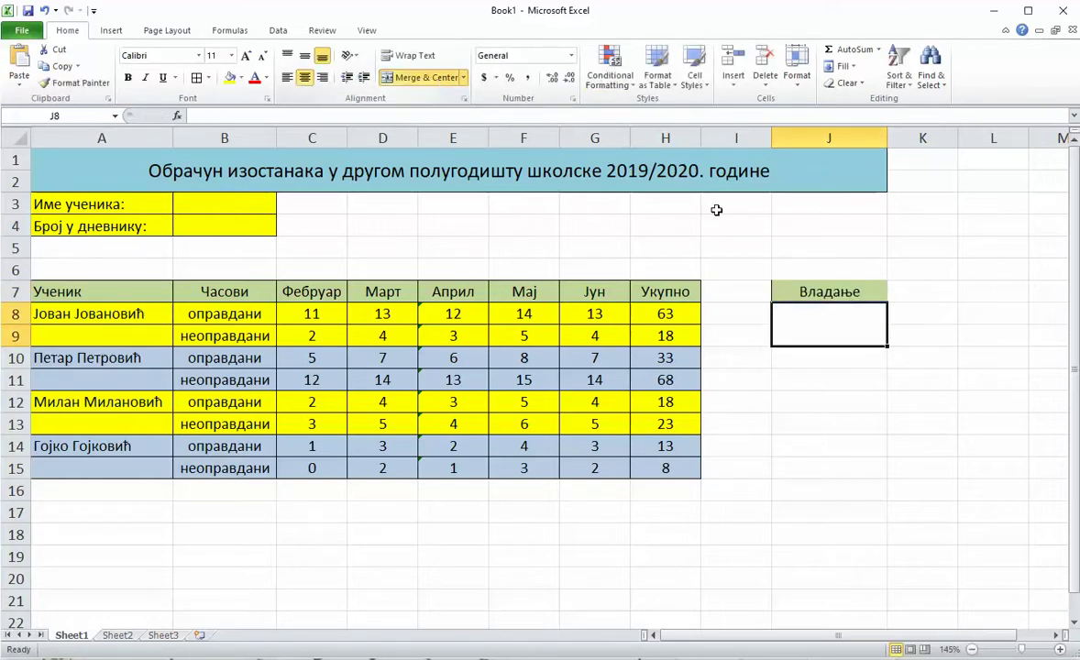
left_click_drag(883, 350, 869, 447)
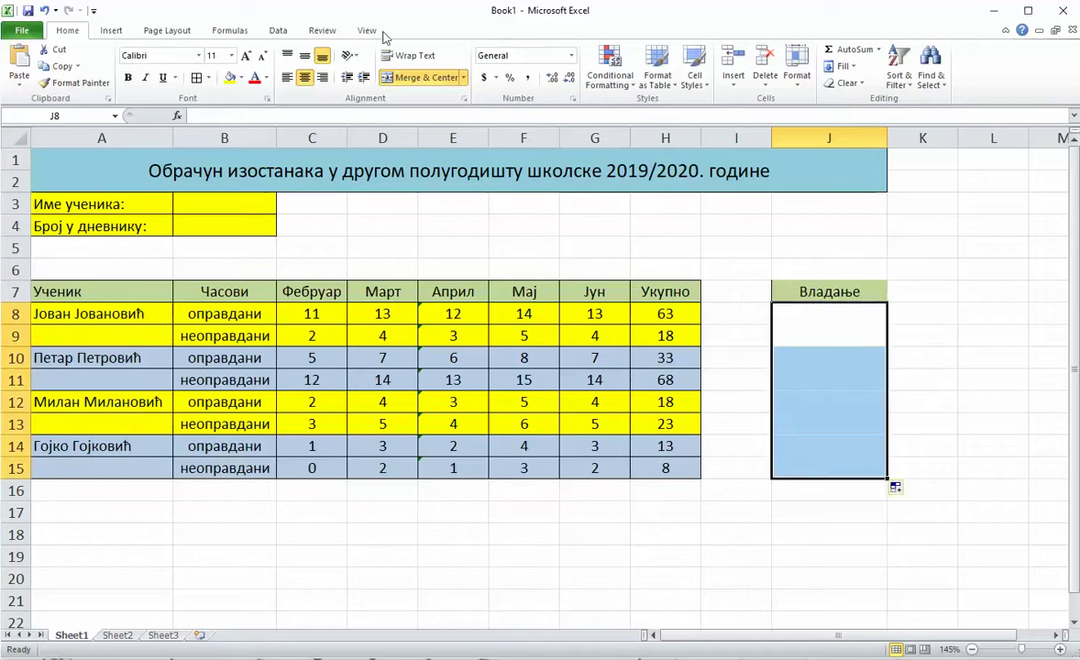
left_click(196, 77)
left_click(926, 356)
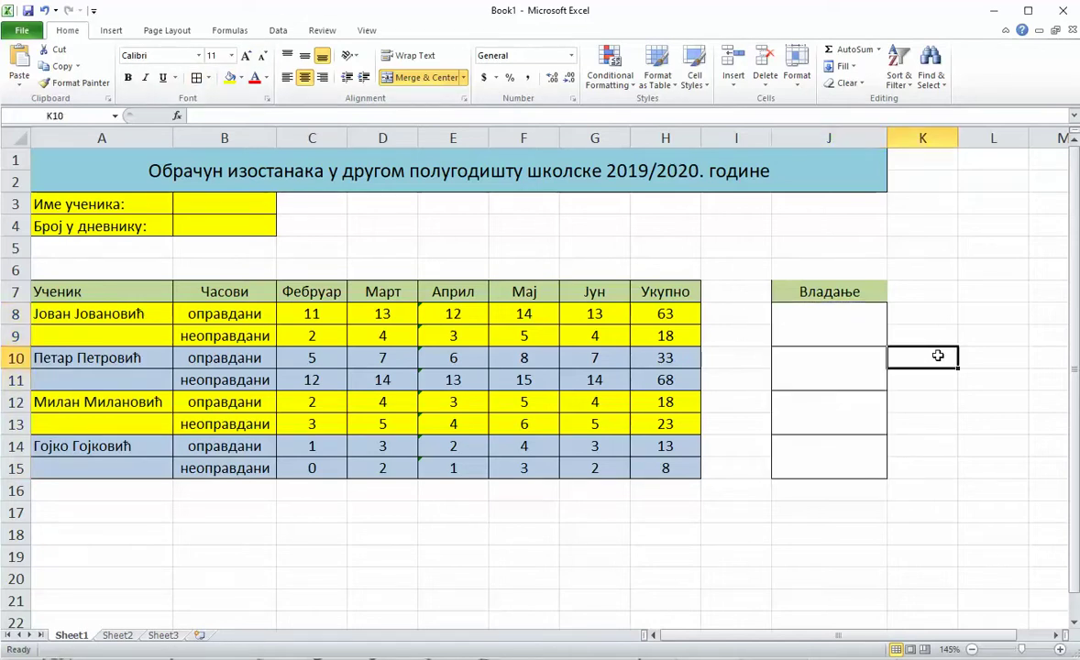
- Select the first conduct cell J8, switch to the assignment document, and examine the rule for grading conduct by total unexcused absences
left_click(847, 319)
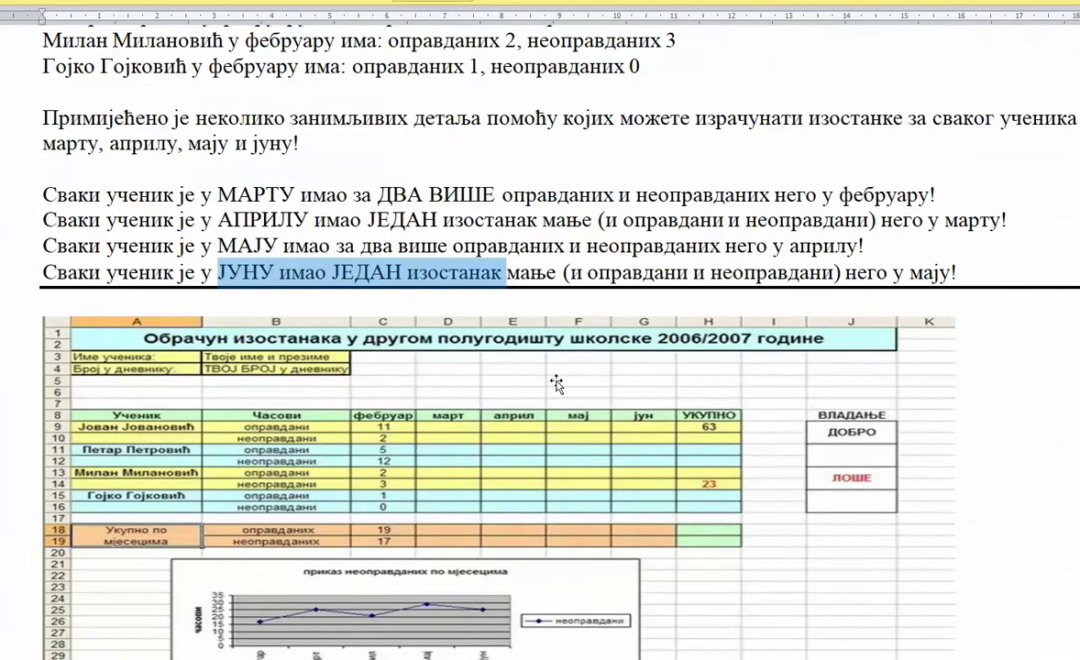
scroll(556, 383, "down", 4)
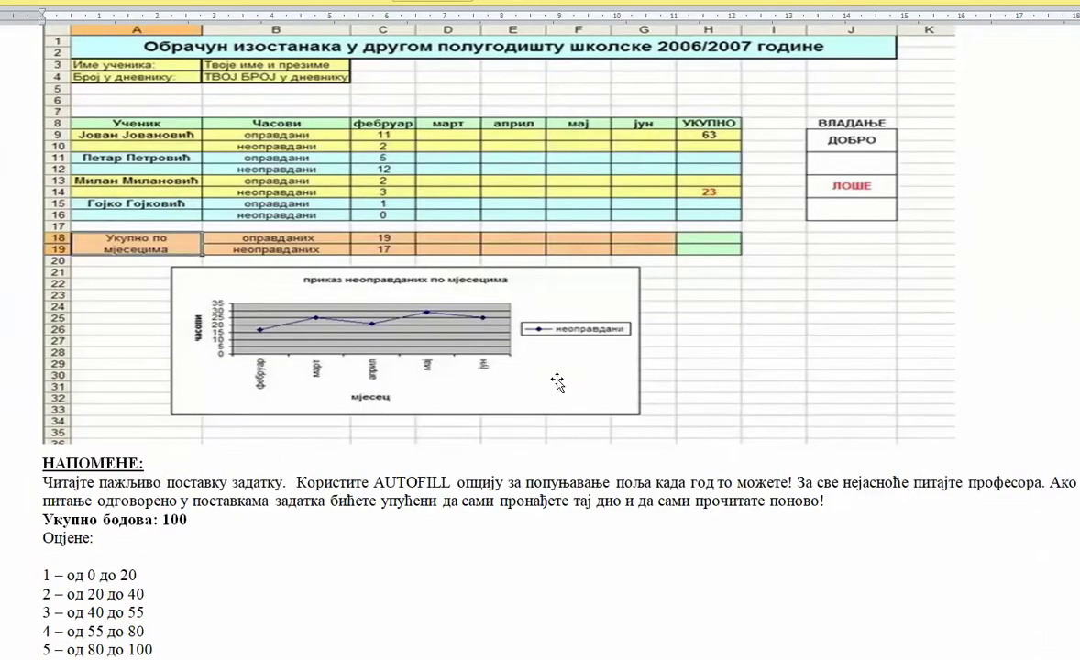
scroll(556, 383, "up", 5)
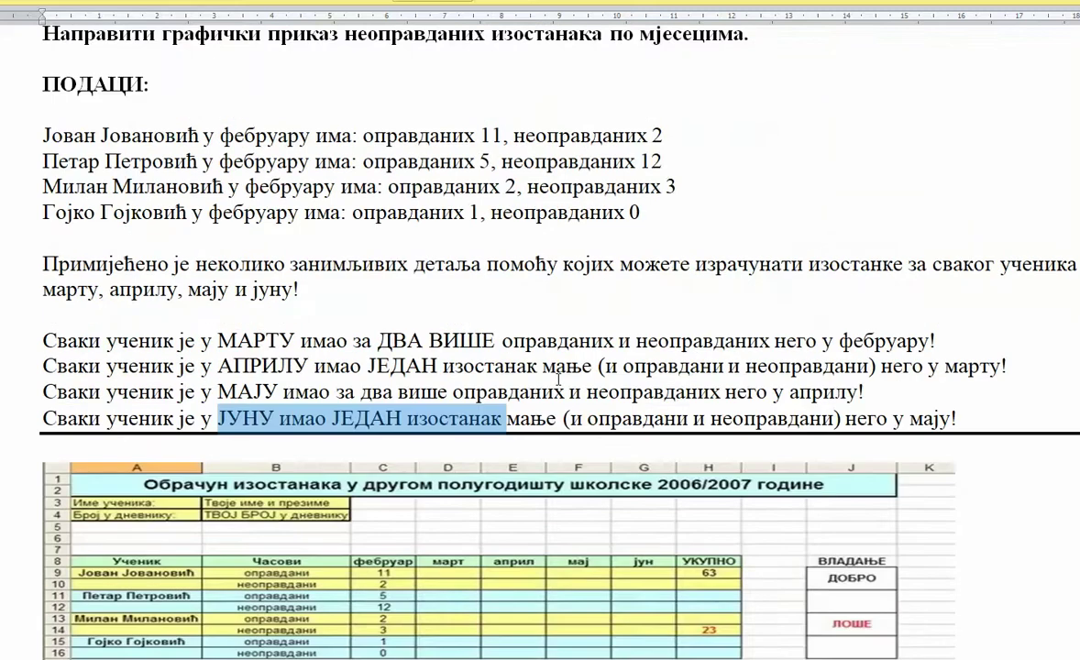
scroll(558, 378, "up", 1)
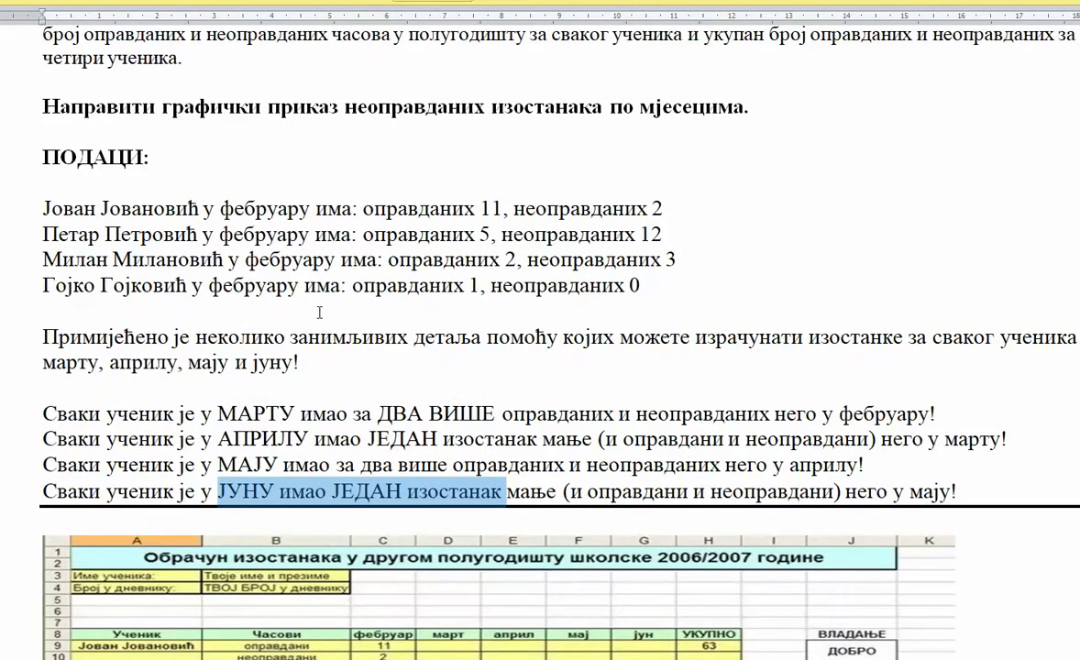
scroll(325, 313, "up", 3)
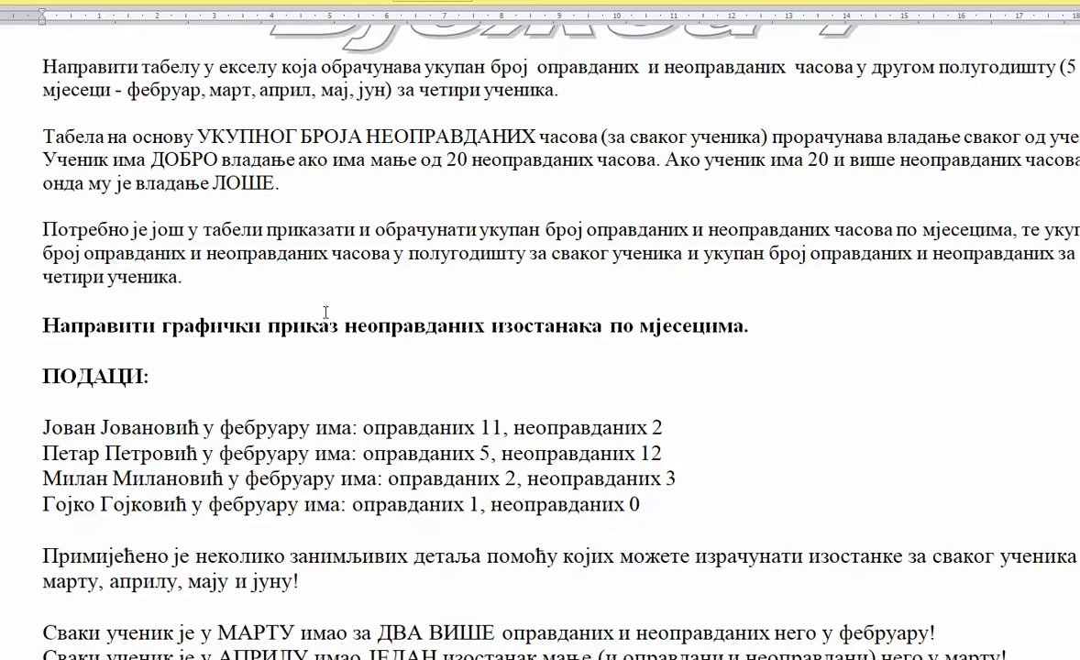
scroll(326, 312, "up", 1)
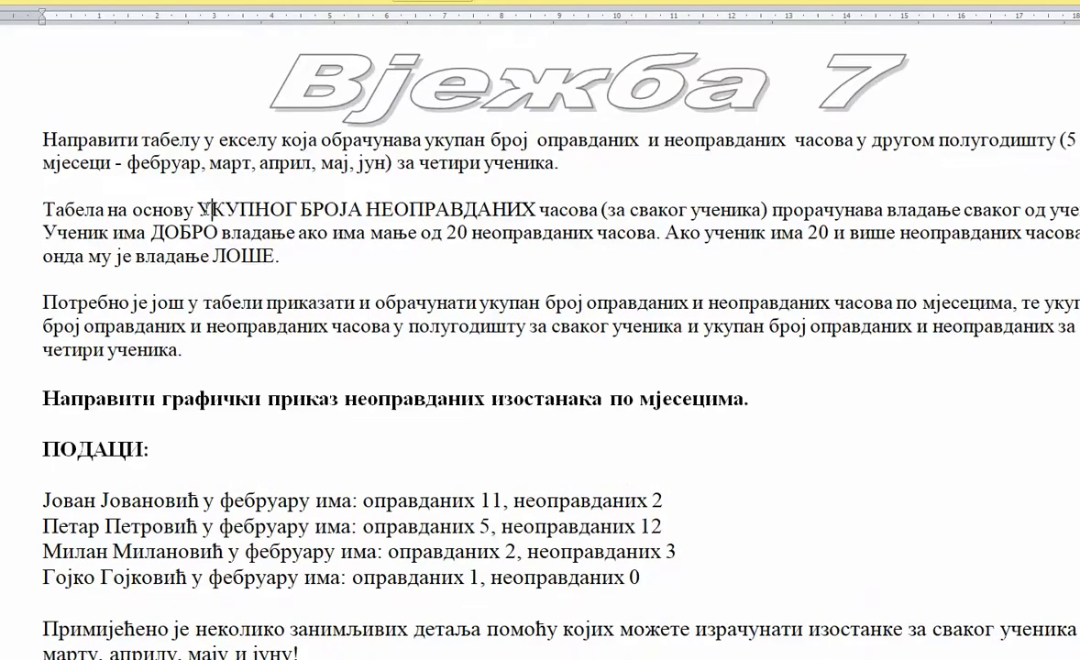
left_click_drag(211, 210, 240, 211)
left_click_drag(44, 210, 448, 267)
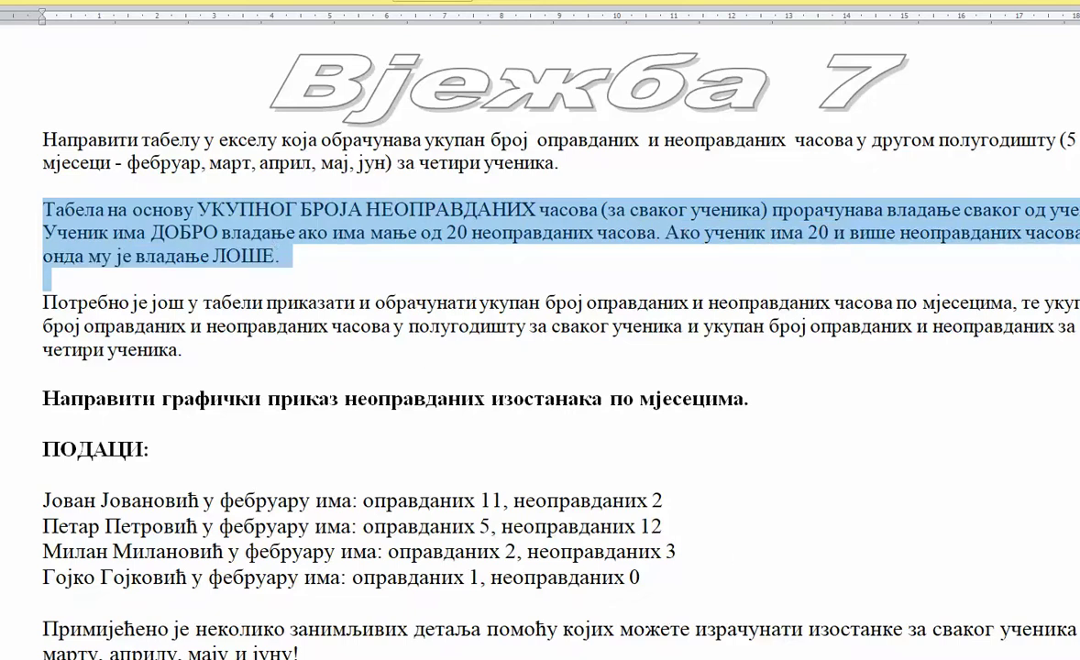
key("alt+Tab")
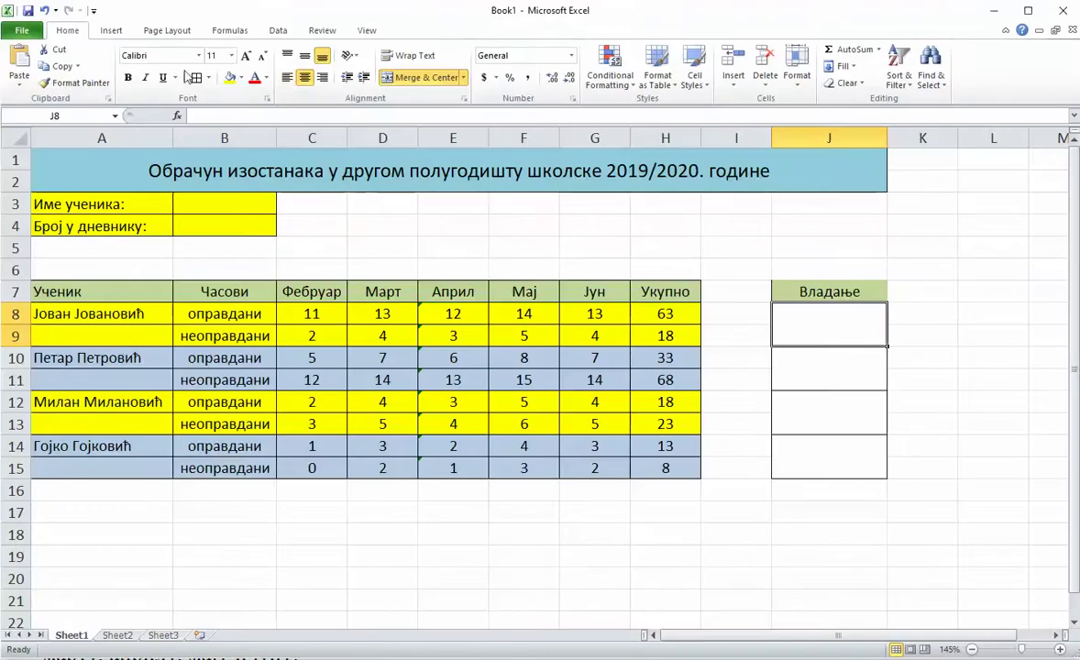
- Search for the IF function in the function inserter and insert it into J8
left_click(177, 115)
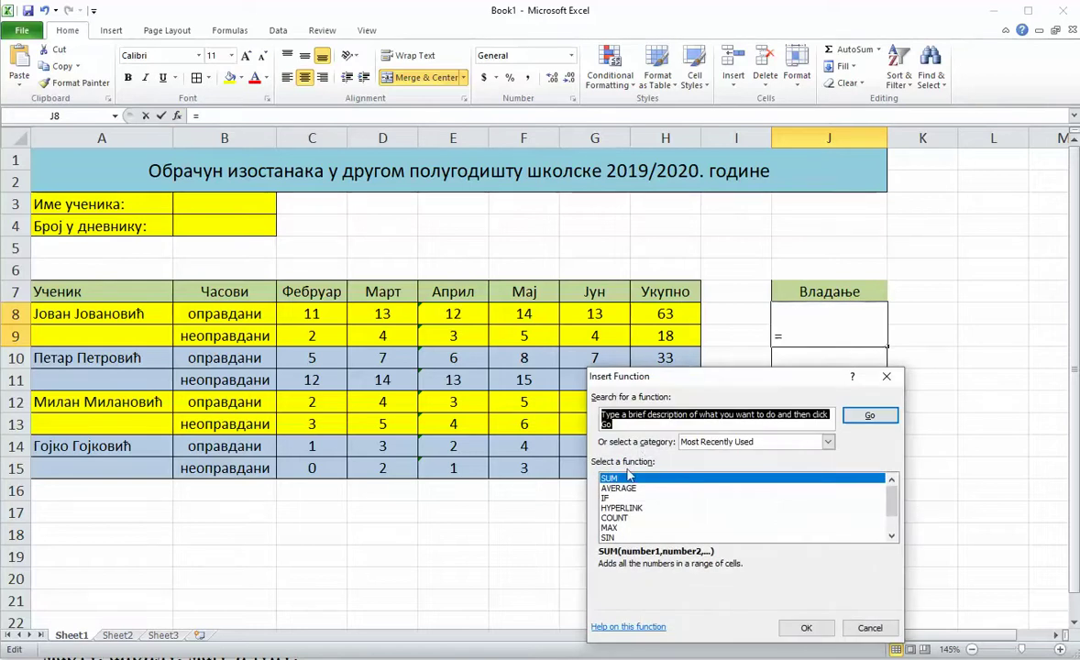
left_click(607, 498)
left_click(620, 422)
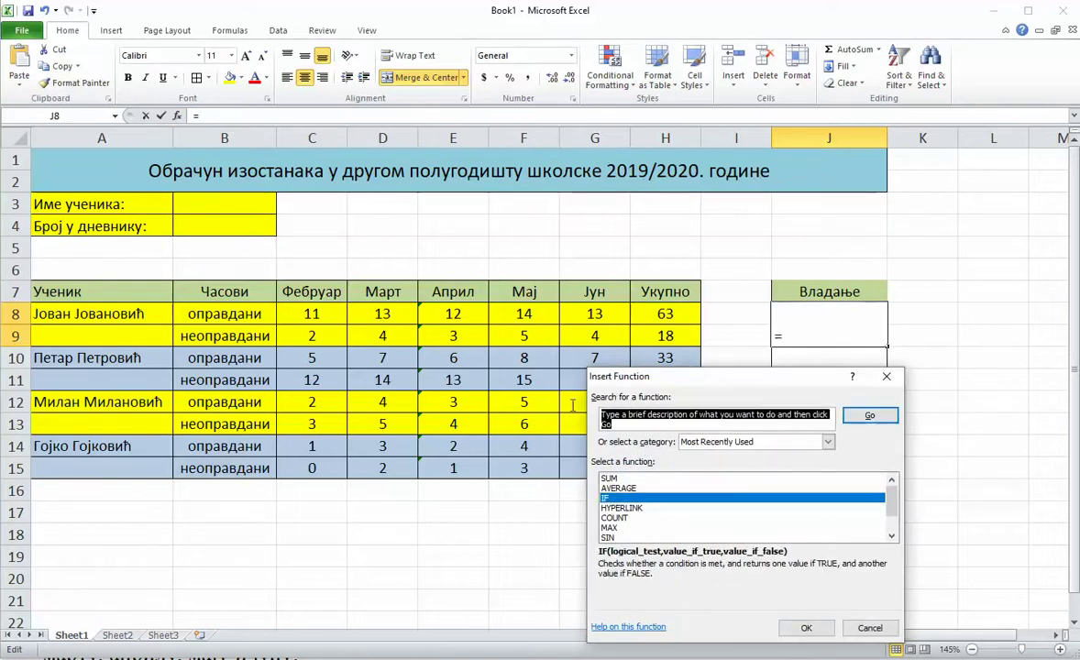
key("super+space")
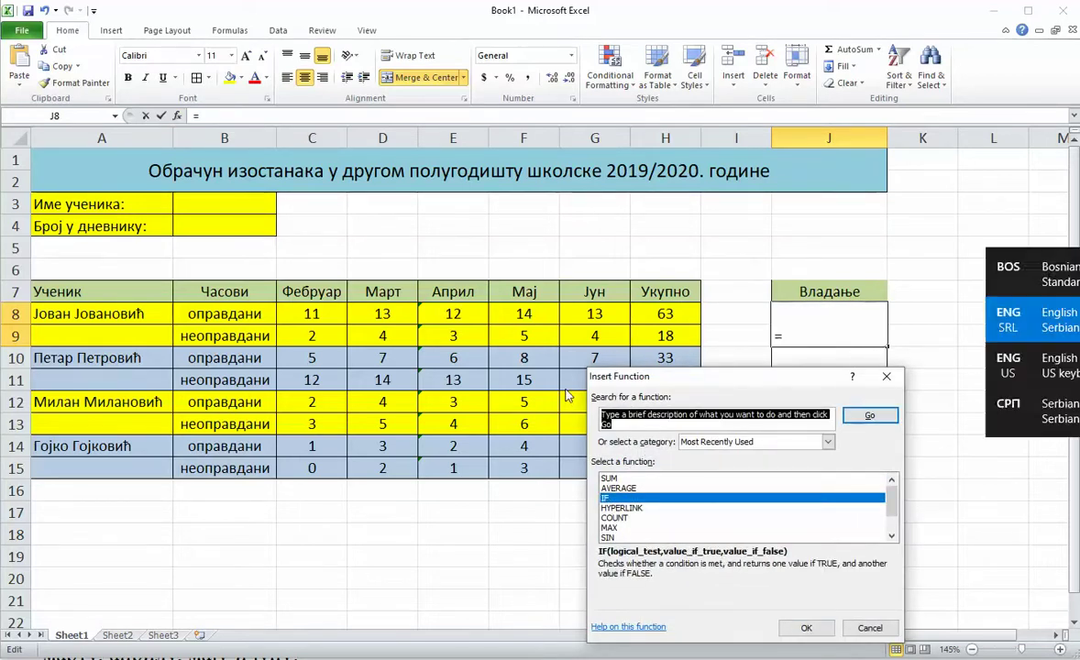
type("if")
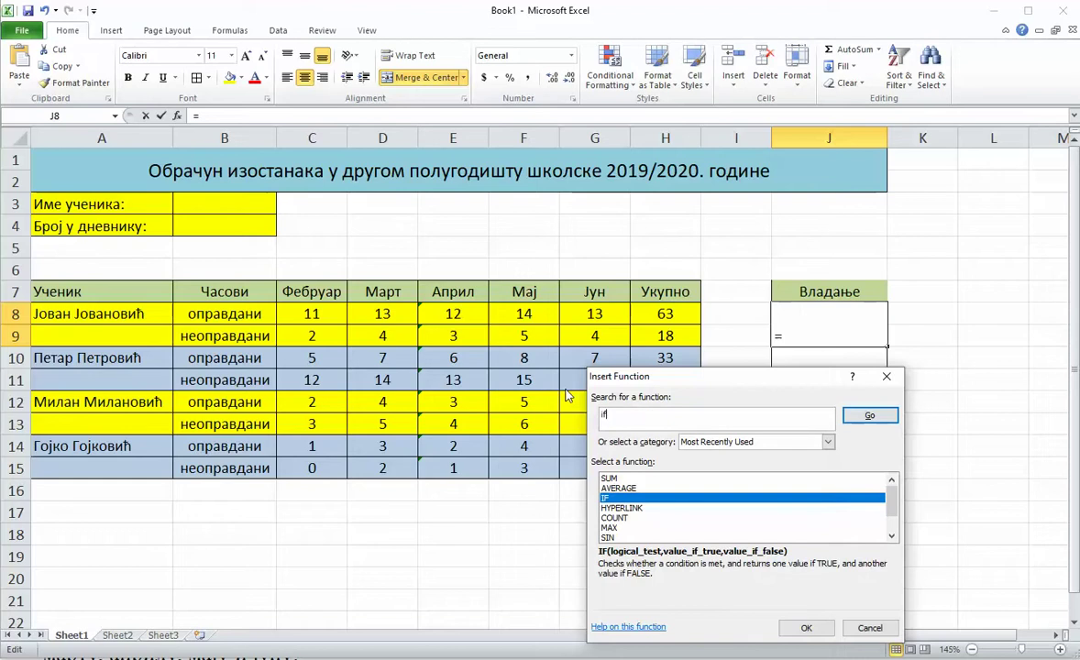
left_click(857, 419)
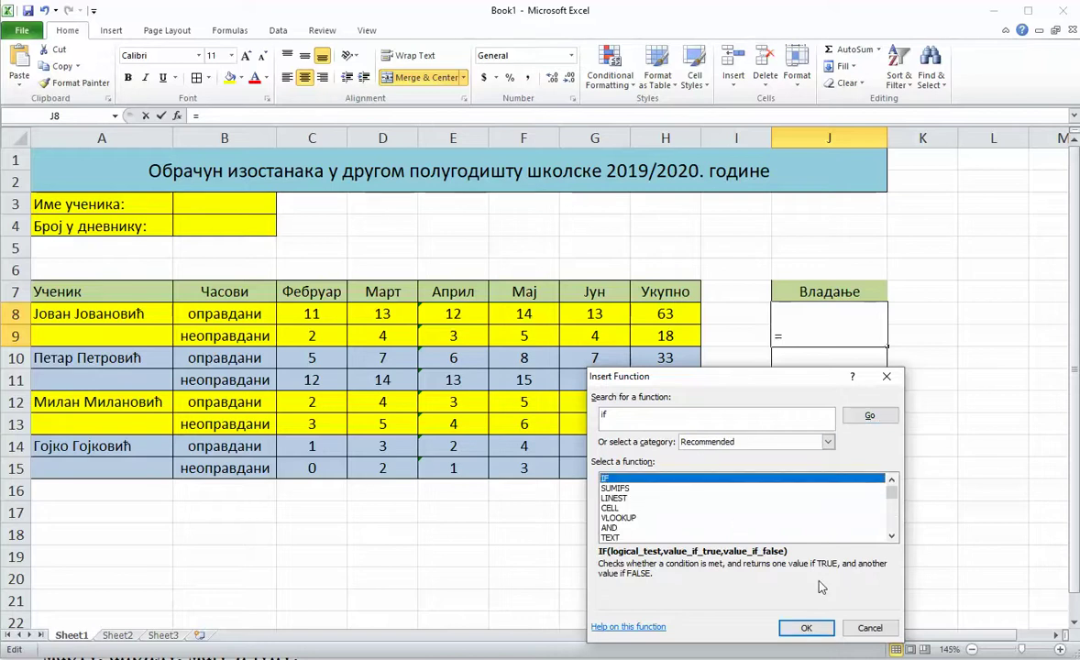
left_click(799, 634)
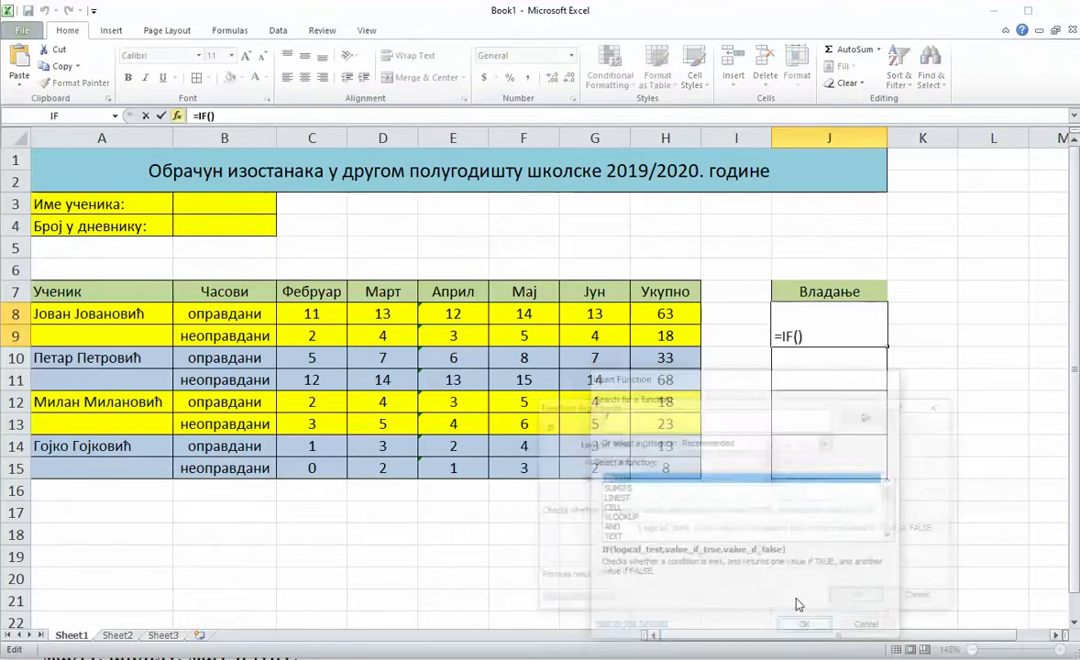
- Give the IF function the test H9>20, returning Лоше when true and Добро when false, entered in Serbian Cyrillic
left_click(680, 337)
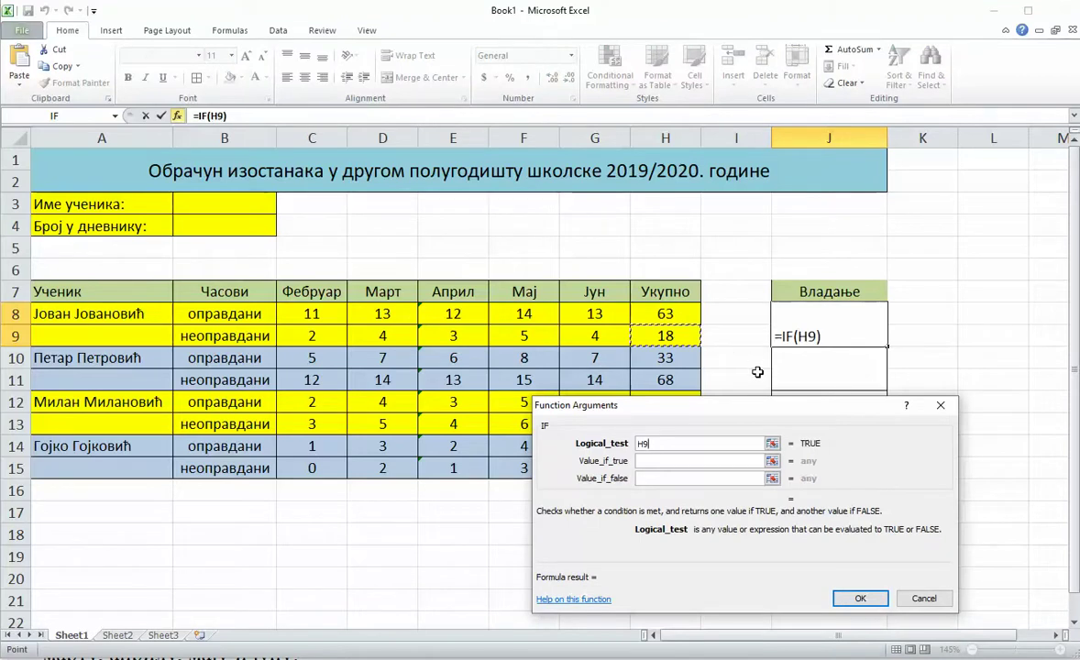
type(">20")
left_click(697, 463)
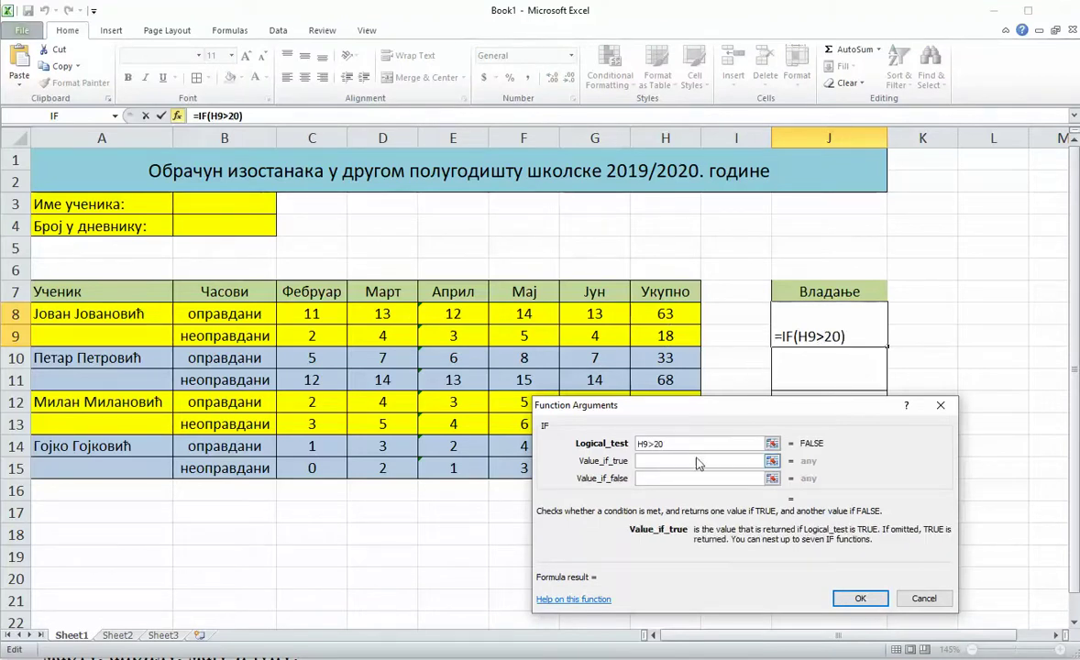
type("Lo")
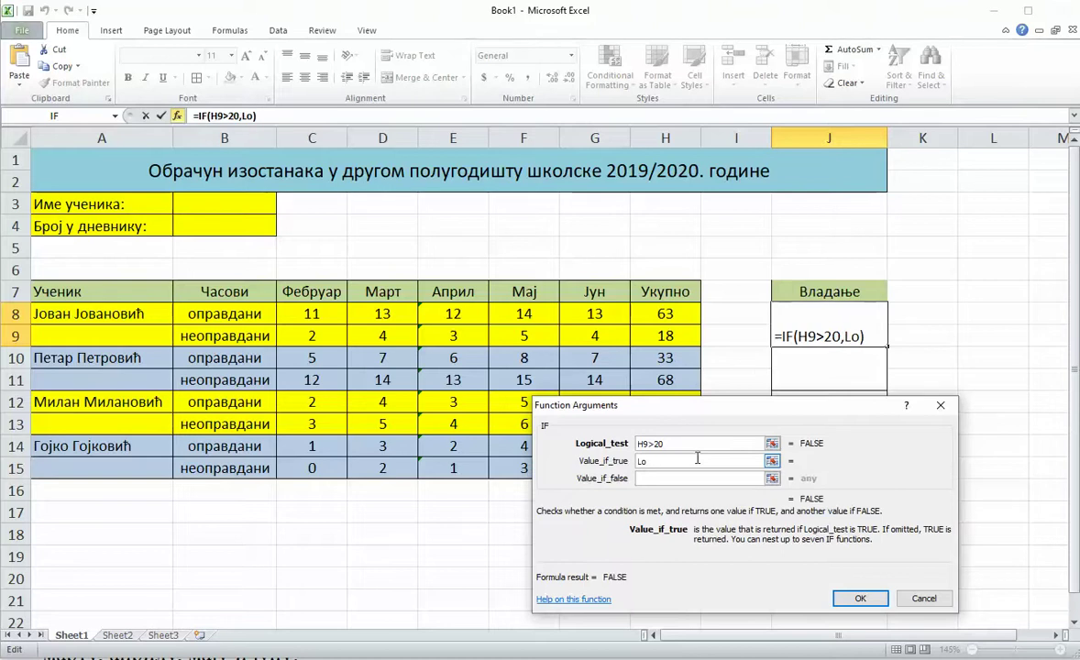
key("BackSpace")
key("BackSpace")
key("super+space")
key("super+space")
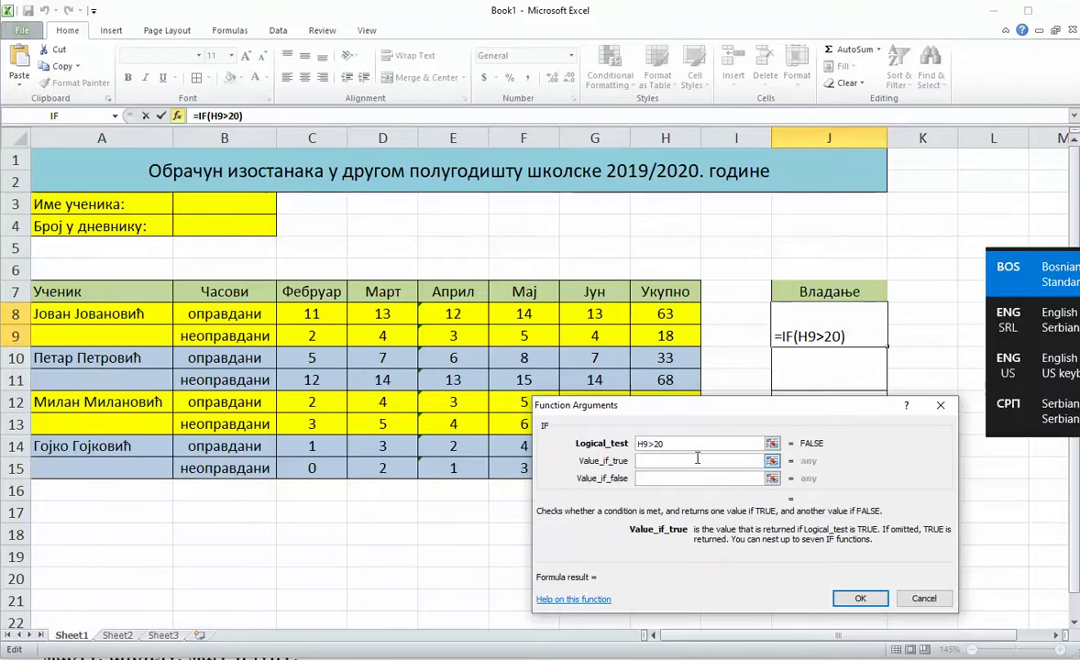
type("Ло")
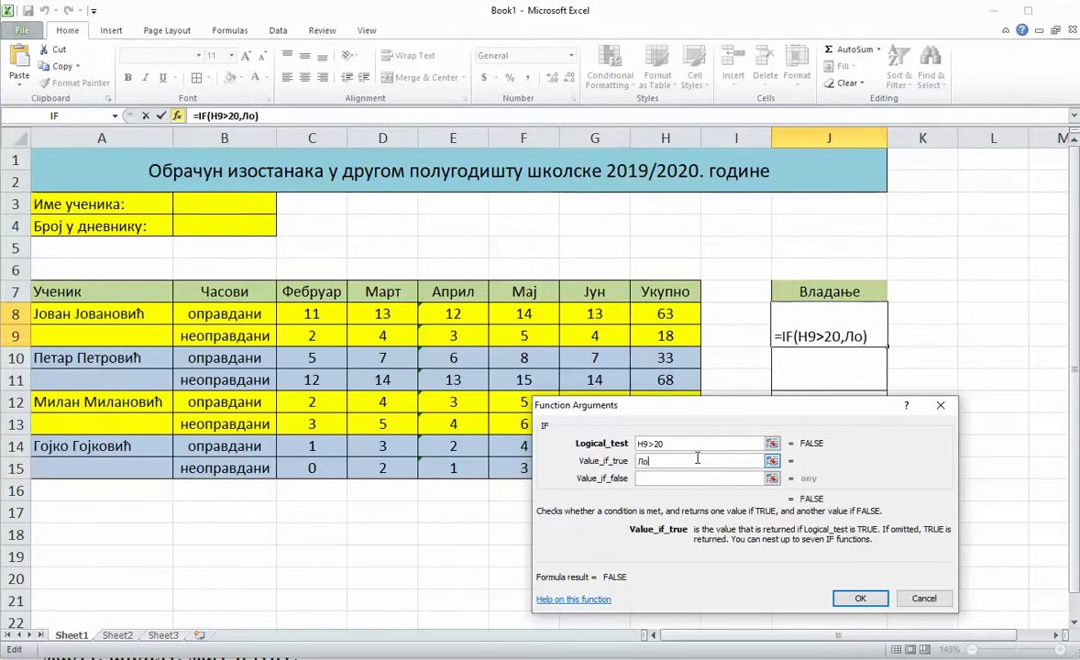
type("ше")
left_click(694, 478)
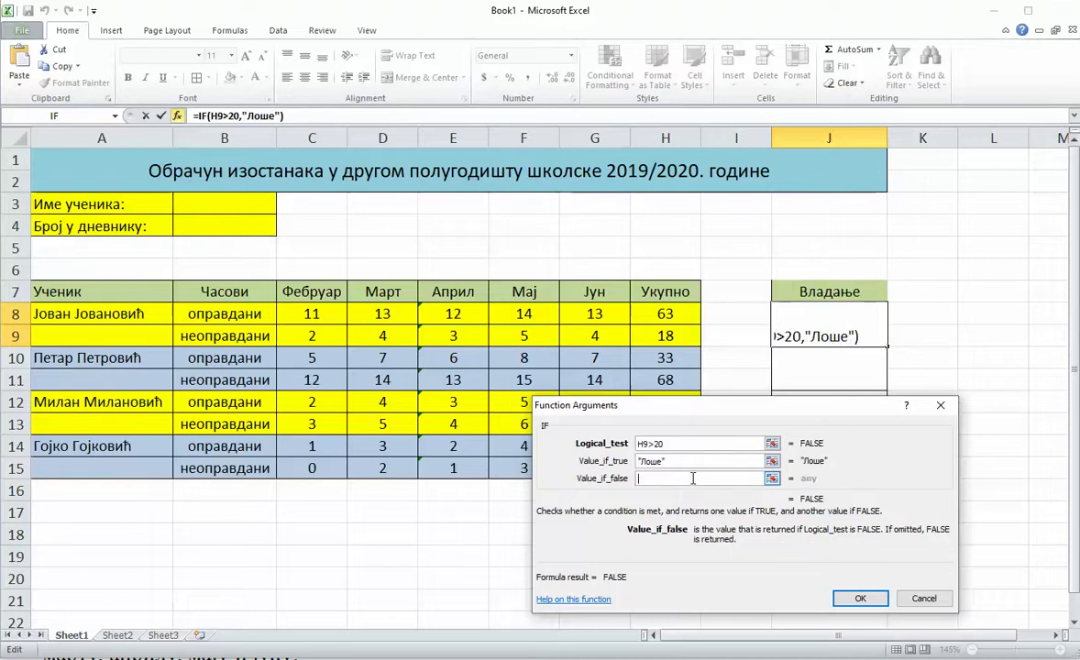
type("Добро")
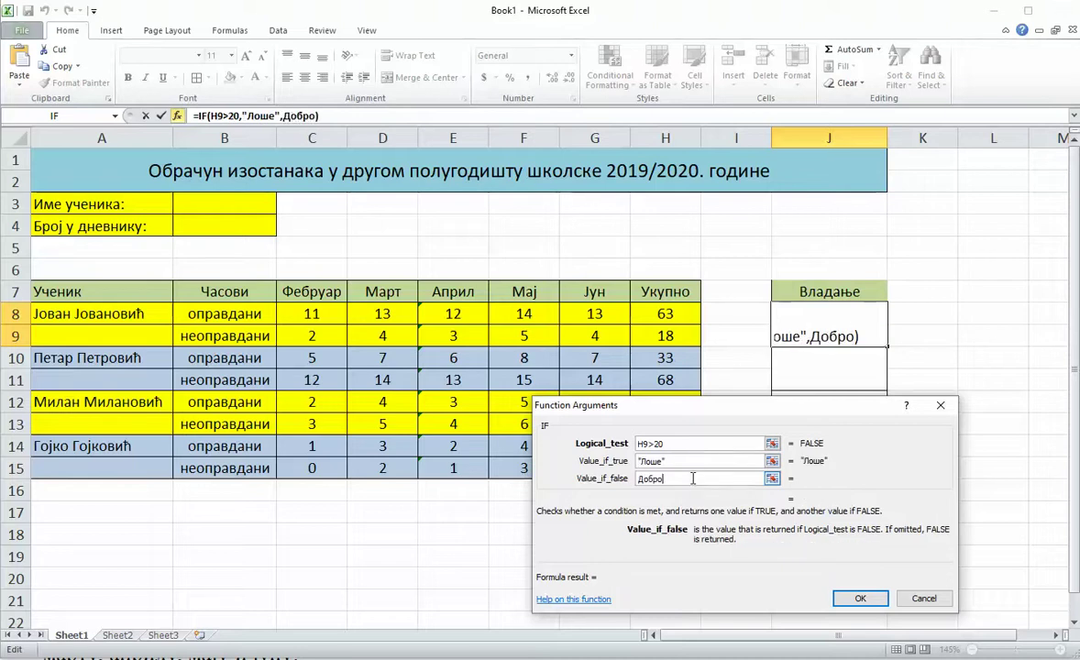
left_click(860, 599)
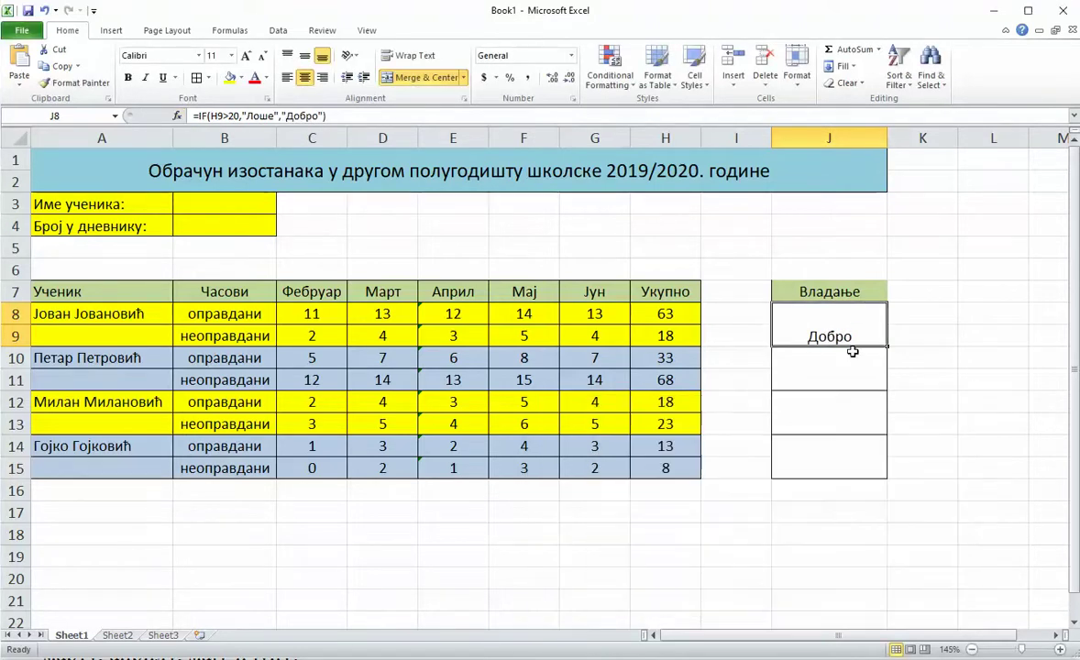
- Middle-align the conduct result in J8 and fill its formula down through J15
left_click(304, 56)
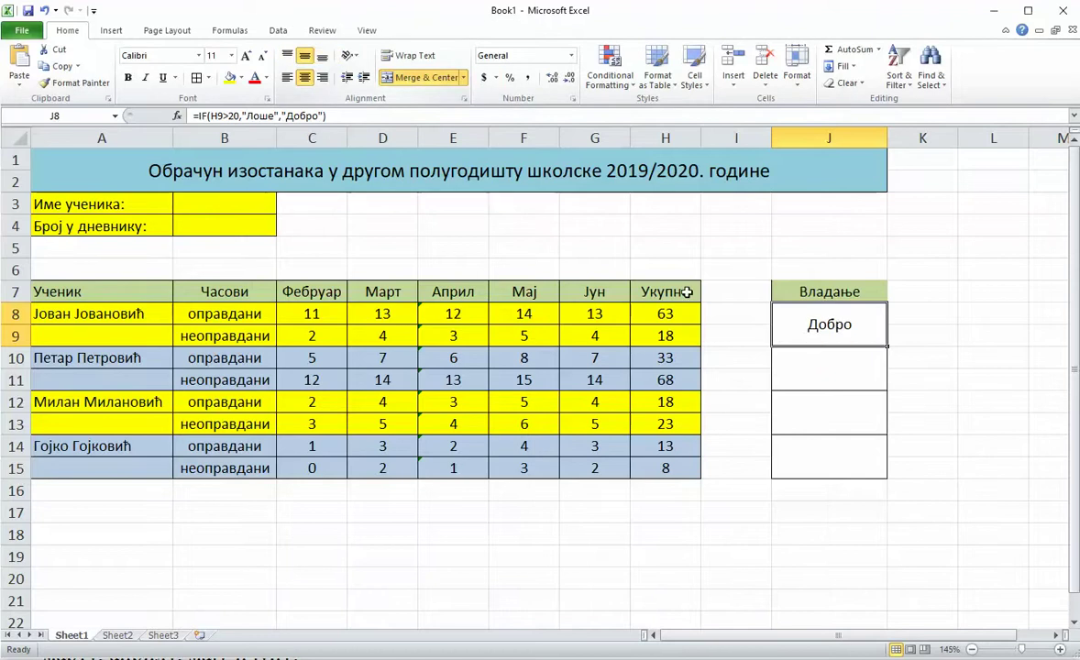
left_click_drag(885, 350, 879, 463)
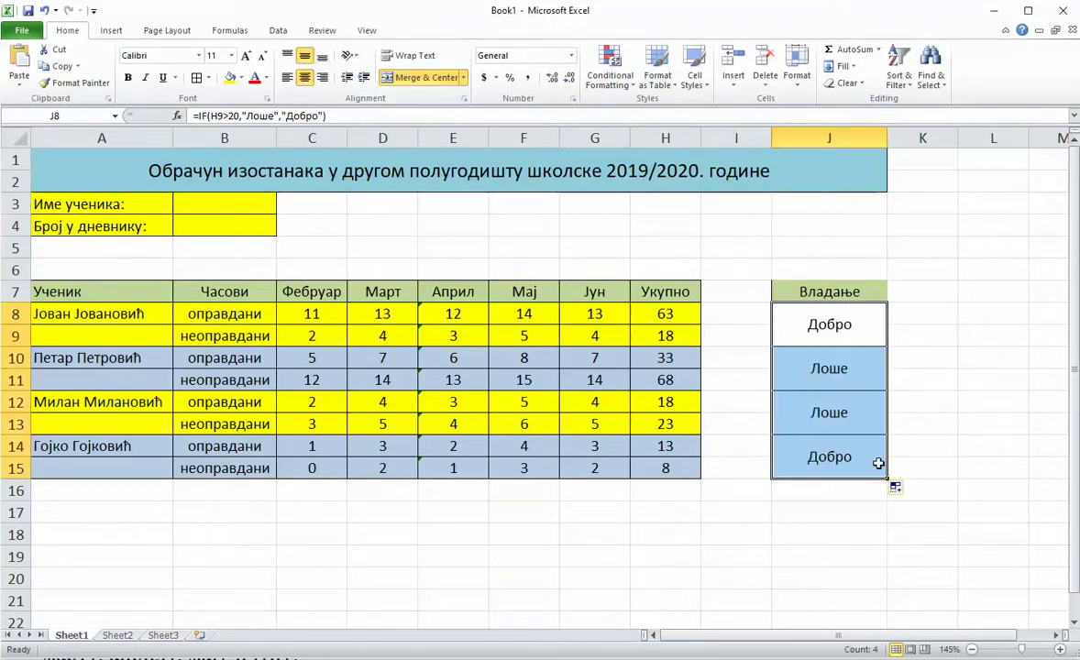
left_click(963, 379)
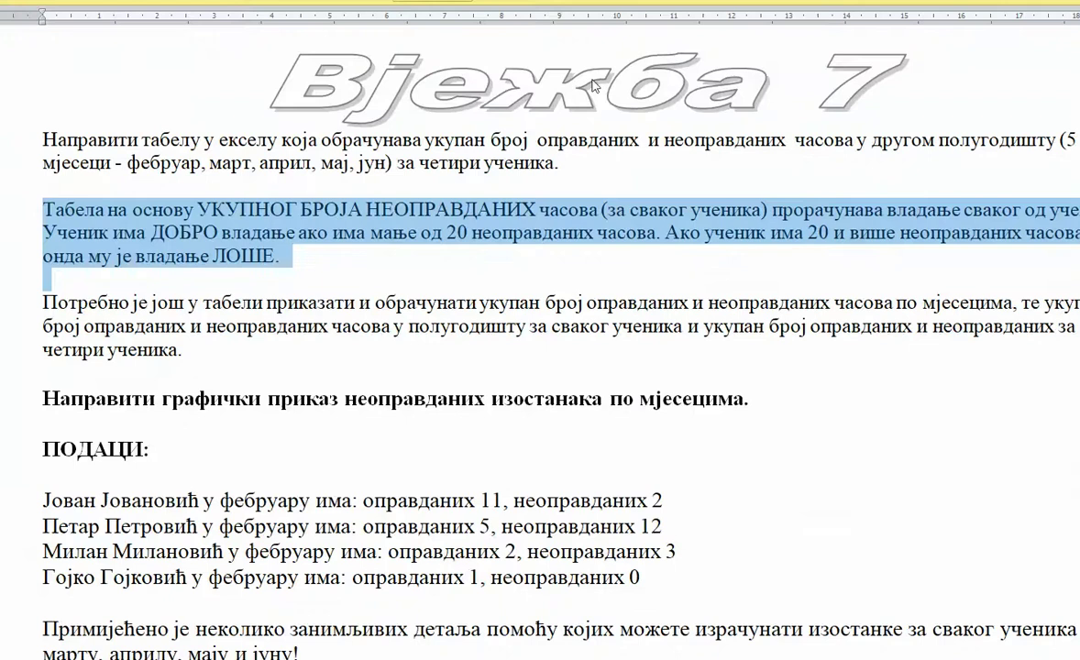
- Consult the chart requirement and sample table in the assignment document, and merge and center A18:A19 with the label Укупно по мјесецима
scroll(537, 220, "down", 5)
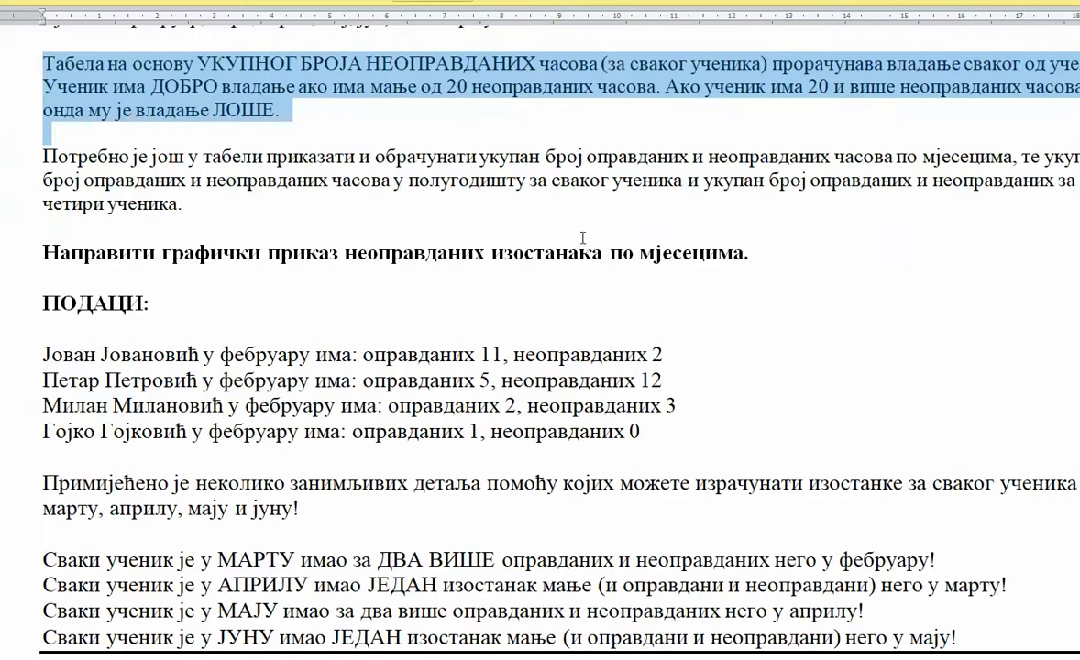
scroll(585, 239, "up", 2)
left_click_drag(44, 252, 743, 260)
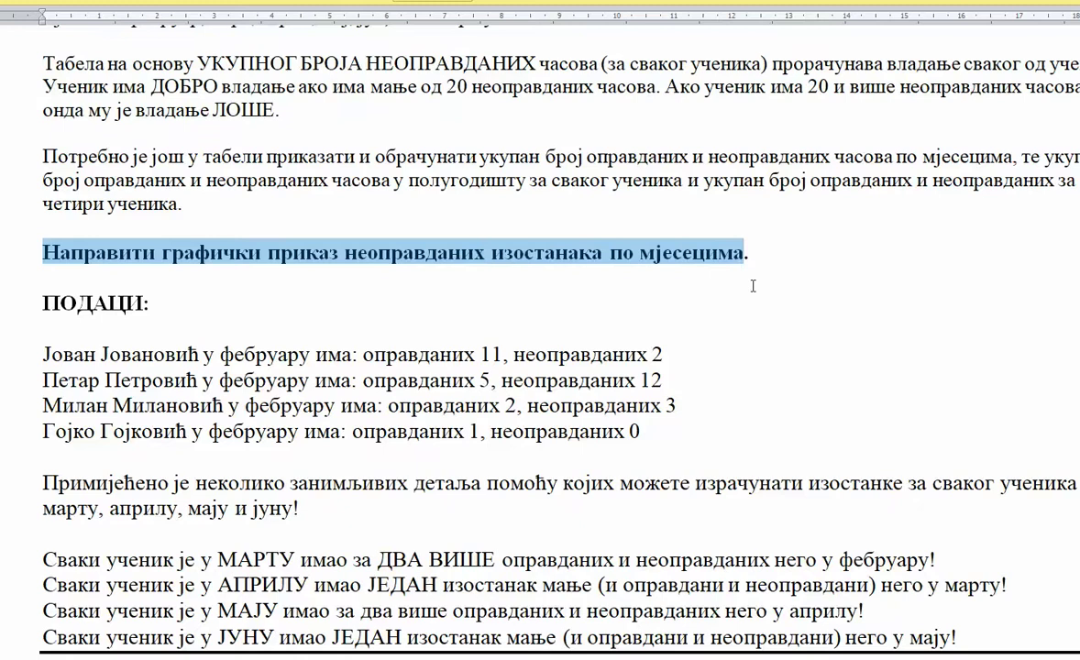
scroll(752, 286, "down", 7)
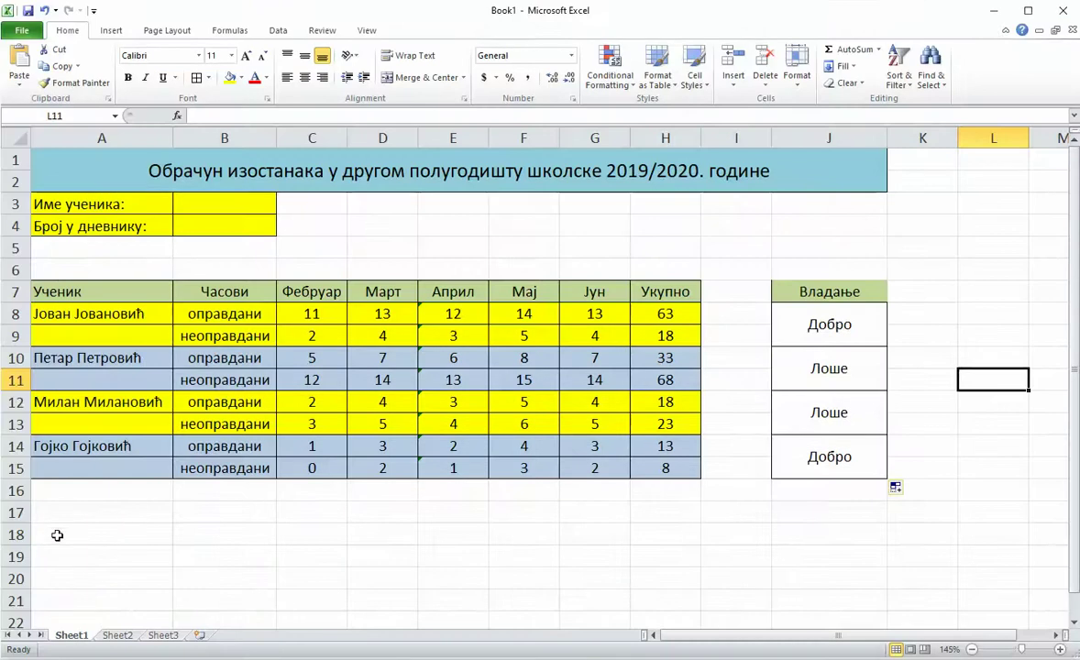
left_click_drag(57, 536, 58, 553)
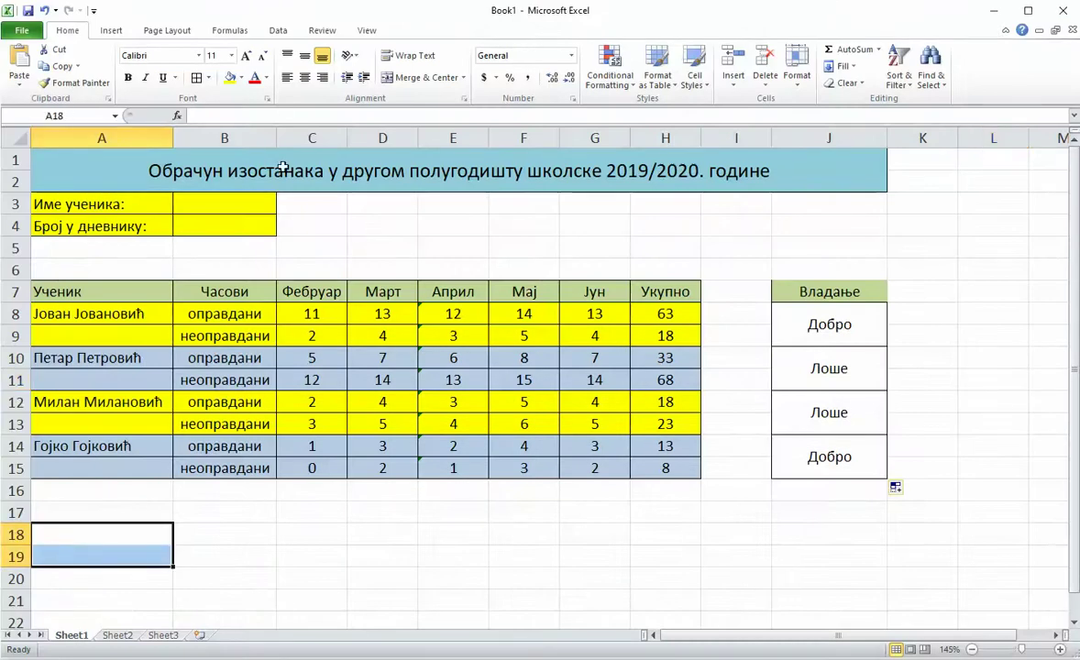
left_click(422, 77)
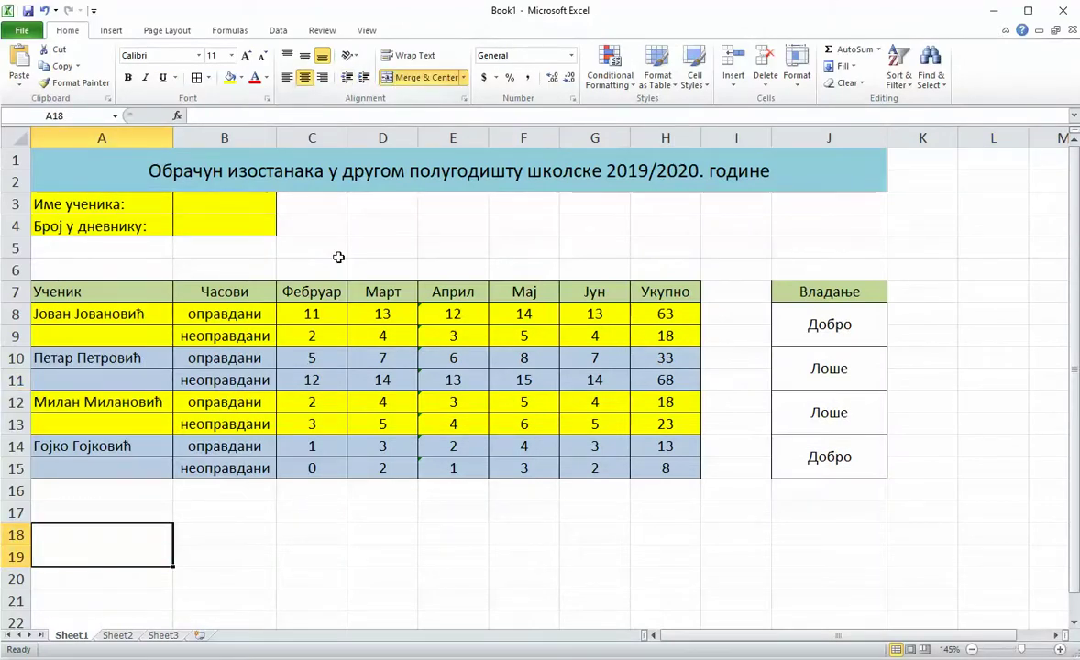
type("Укупно по ")
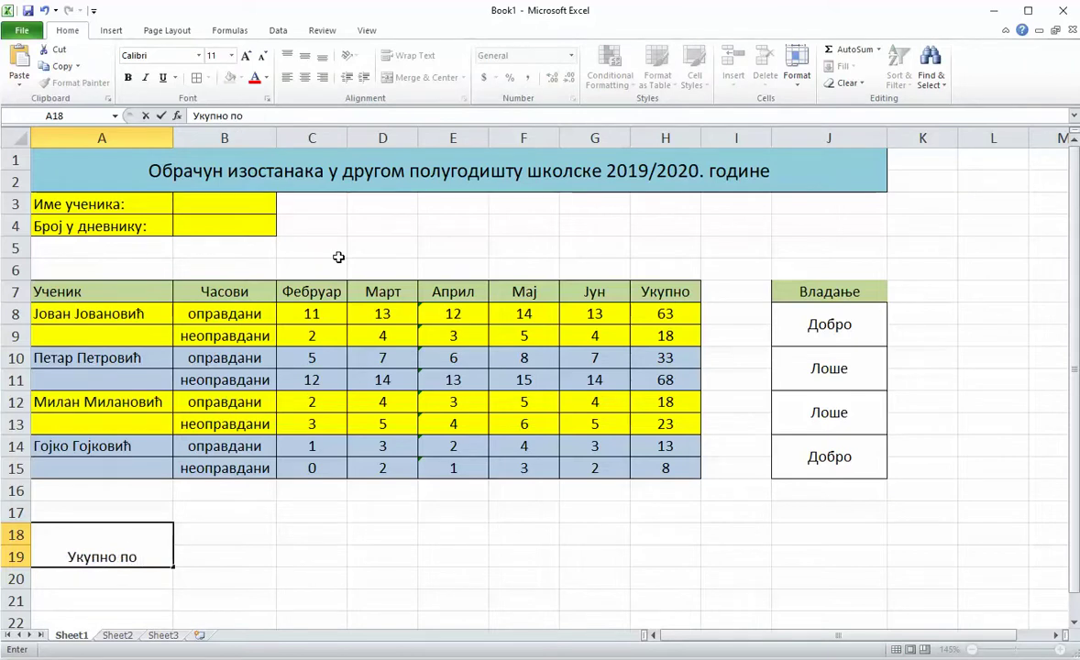
type("мјесецима")
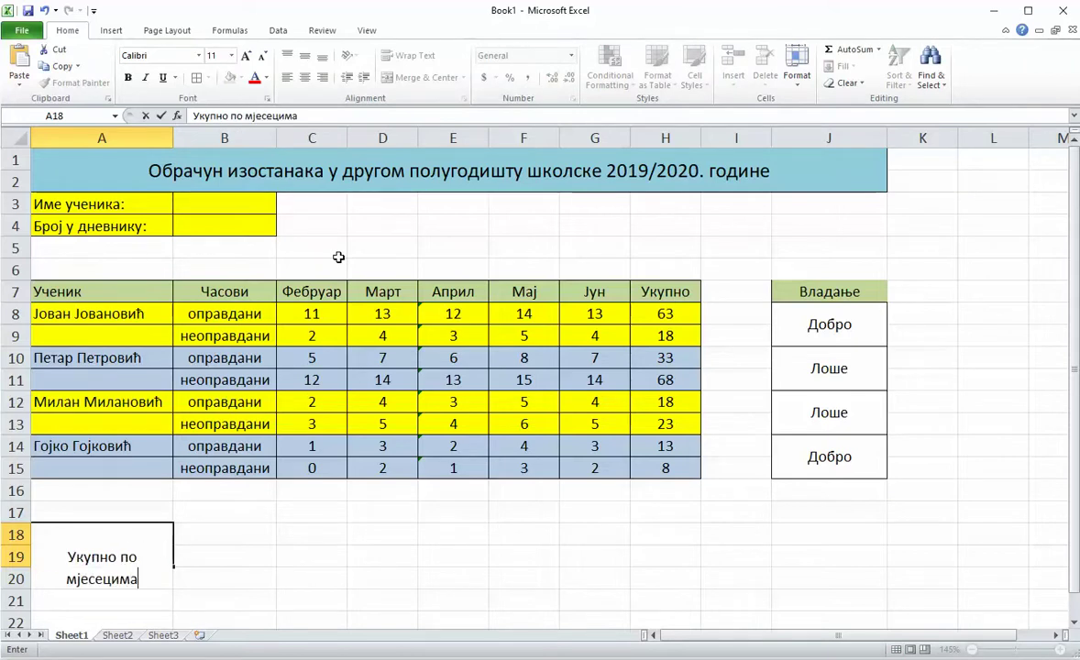
key("Return")
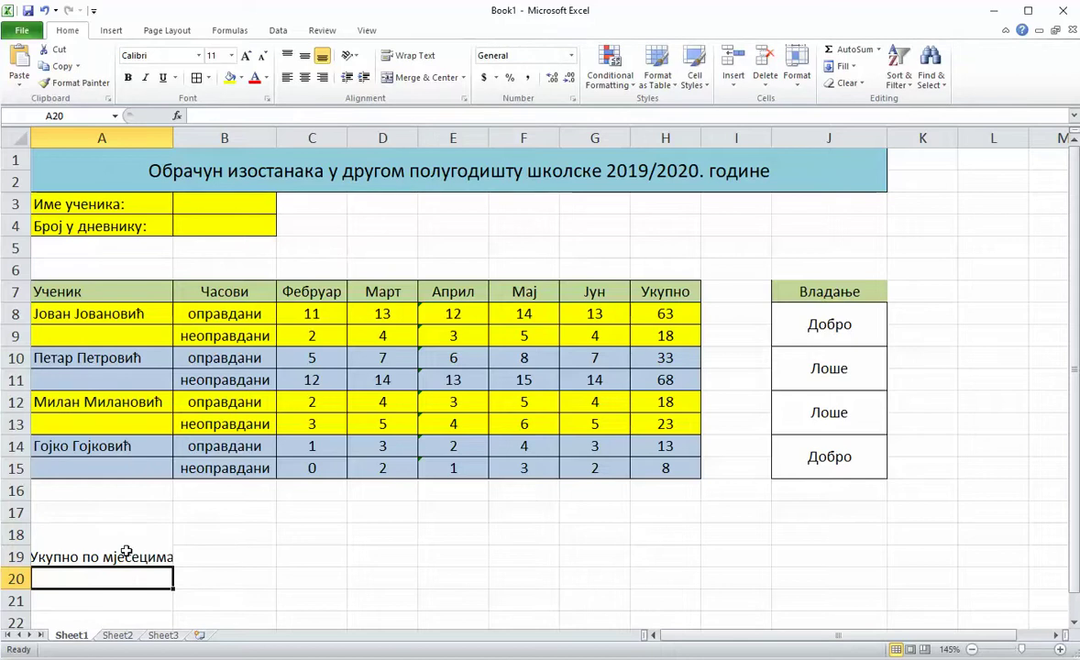
- Wrap the Укупно по мјесецима text in merged cell A18 and fill the cell with light orange
key("Up")
left_click(415, 55)
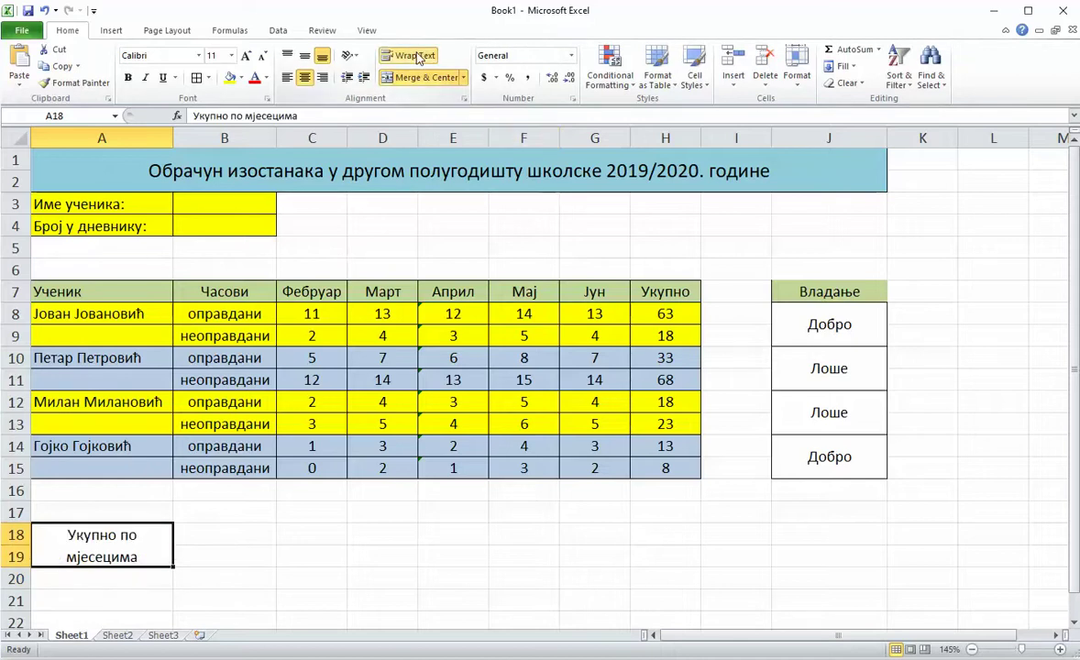
left_click(240, 77)
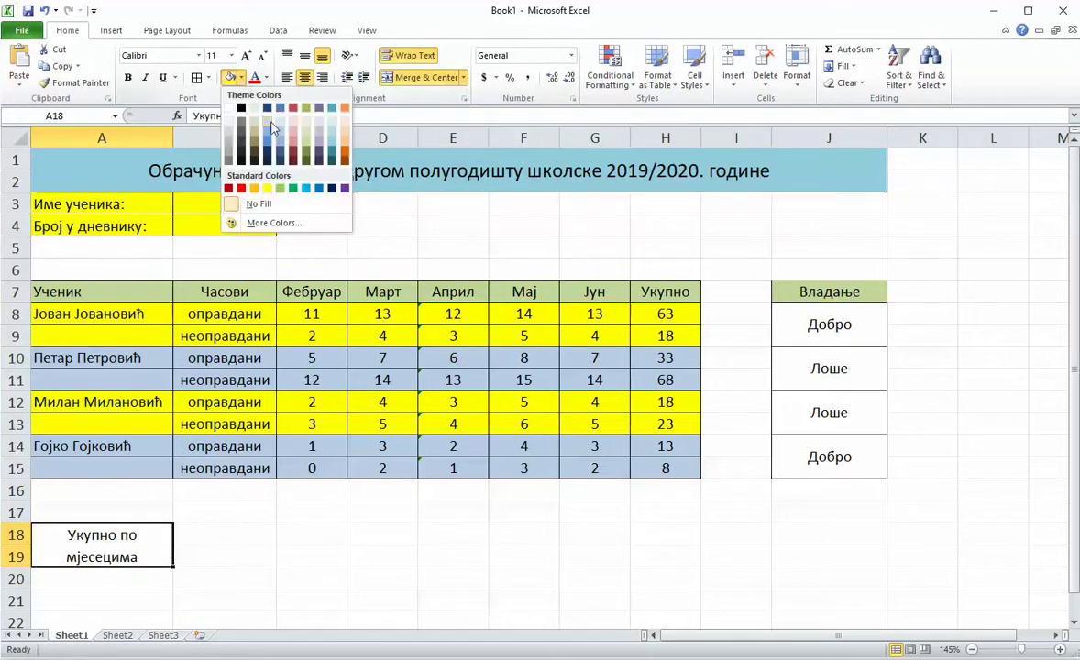
left_click(346, 134)
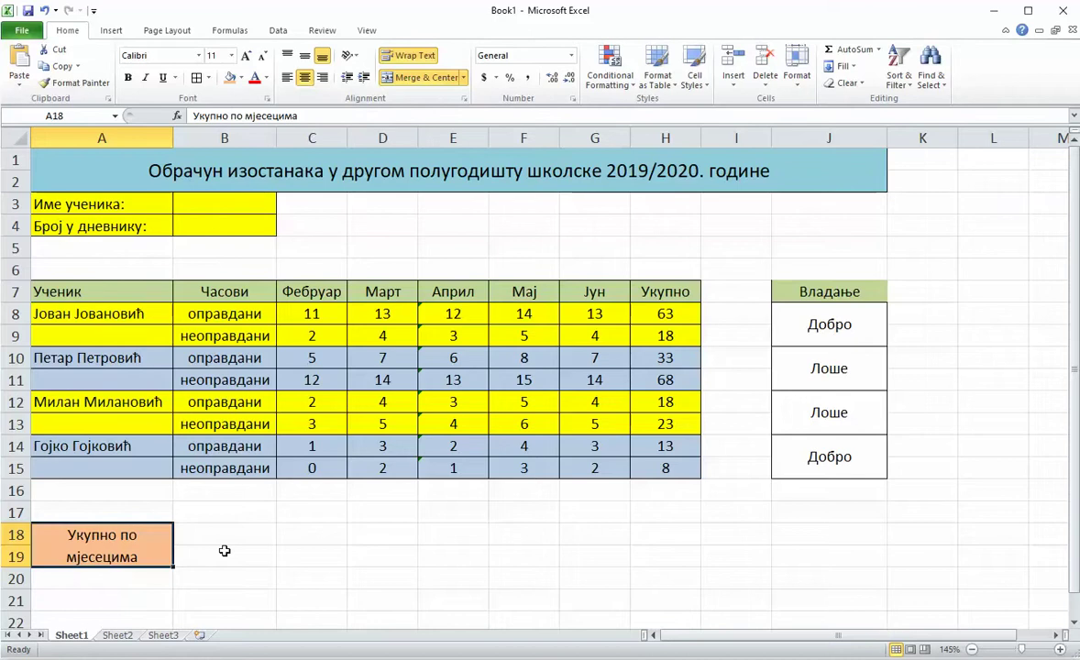
- Apply all borders to the monthly totals range A18:H19
left_click_drag(218, 533, 546, 534)
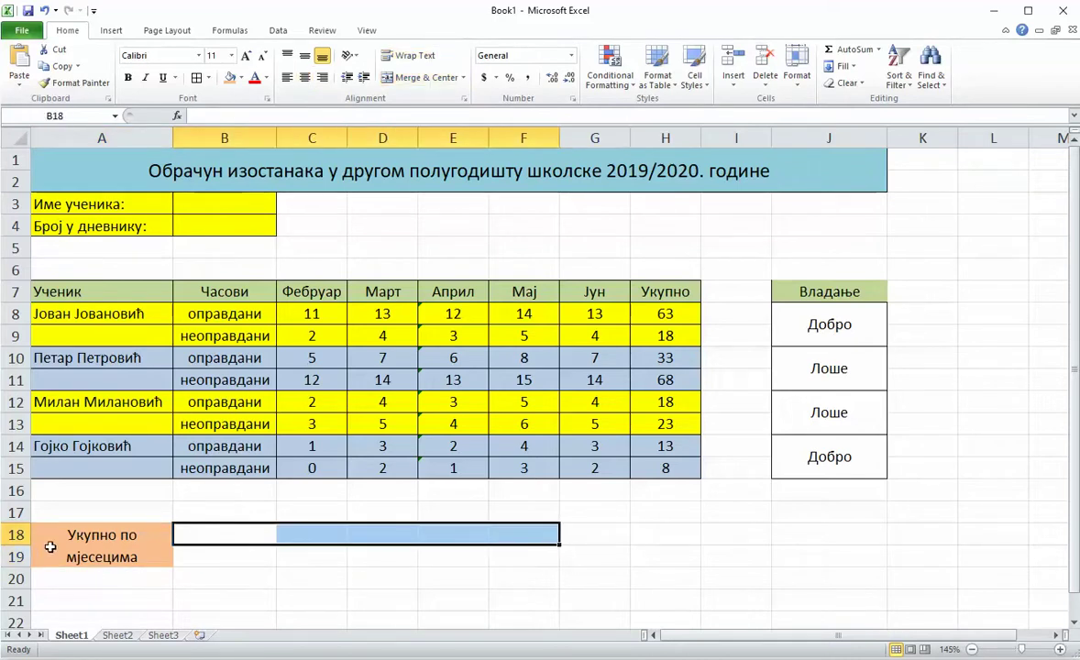
left_click_drag(51, 547, 663, 543)
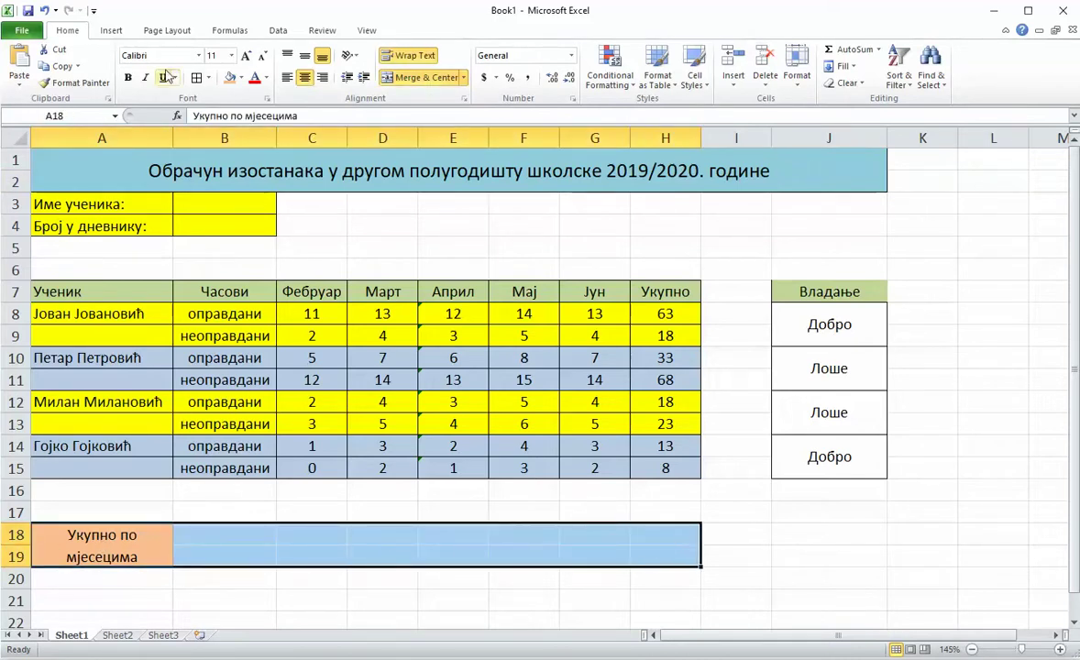
left_click(197, 77)
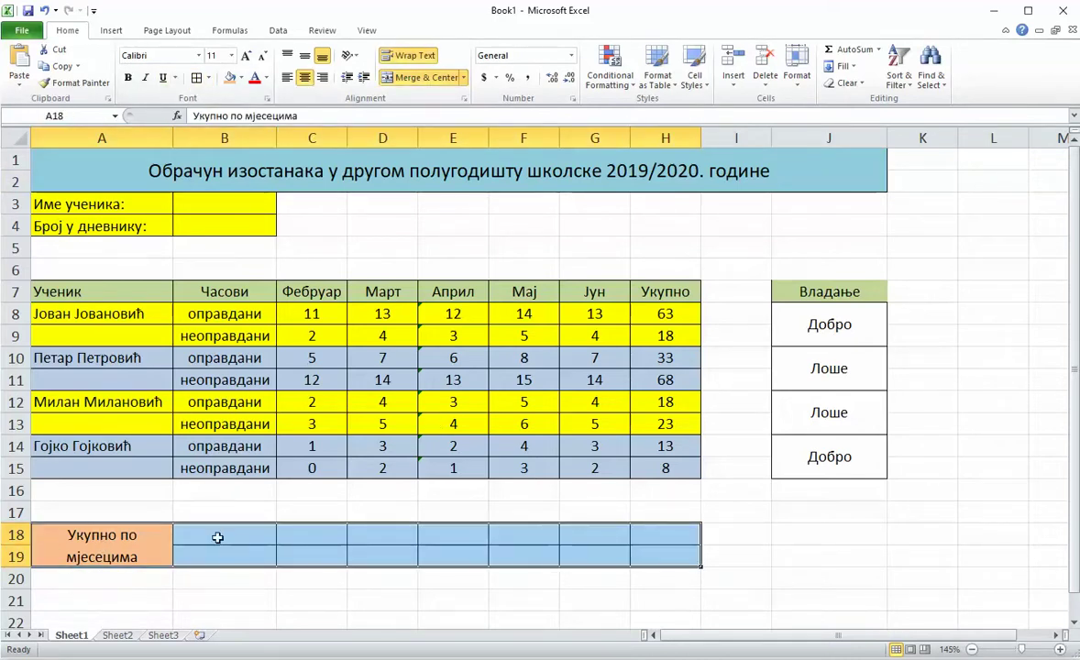
- Enter the labels оправданих in B18 and неоправданих in B19, and center B18:H19 horizontally and vertically
left_click(250, 538)
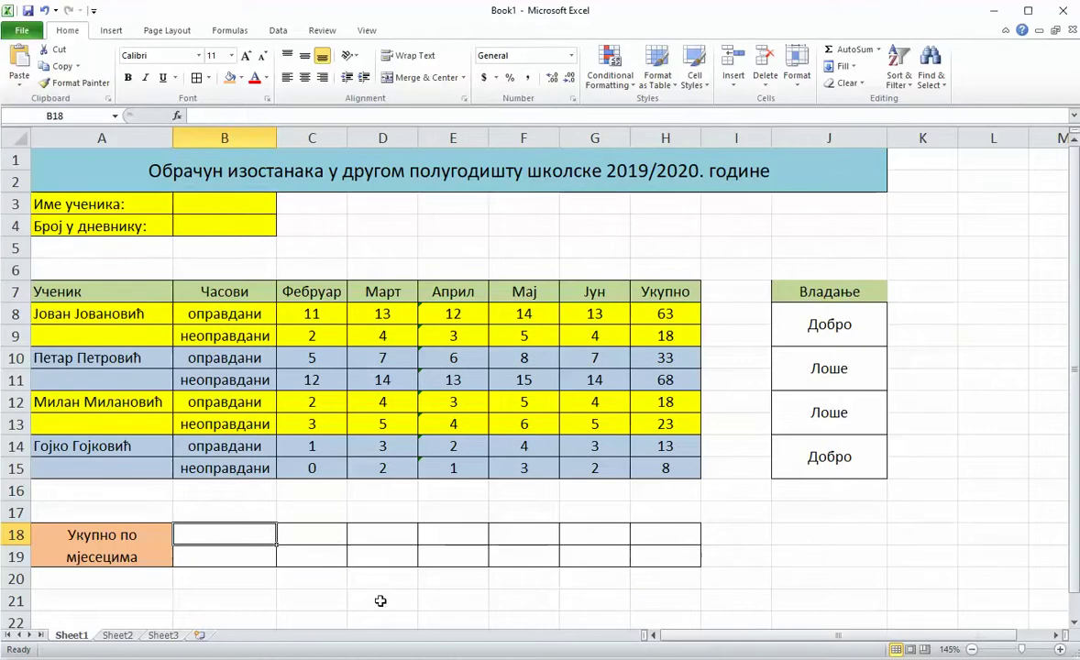
type("оправданих")
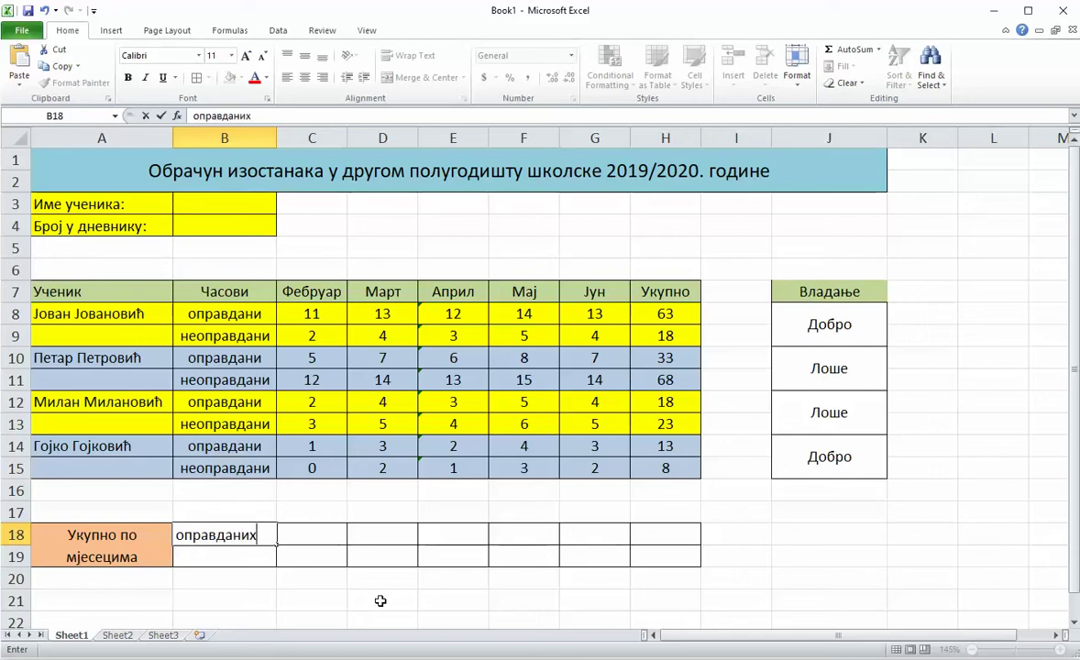
key("Return")
type("неоп")
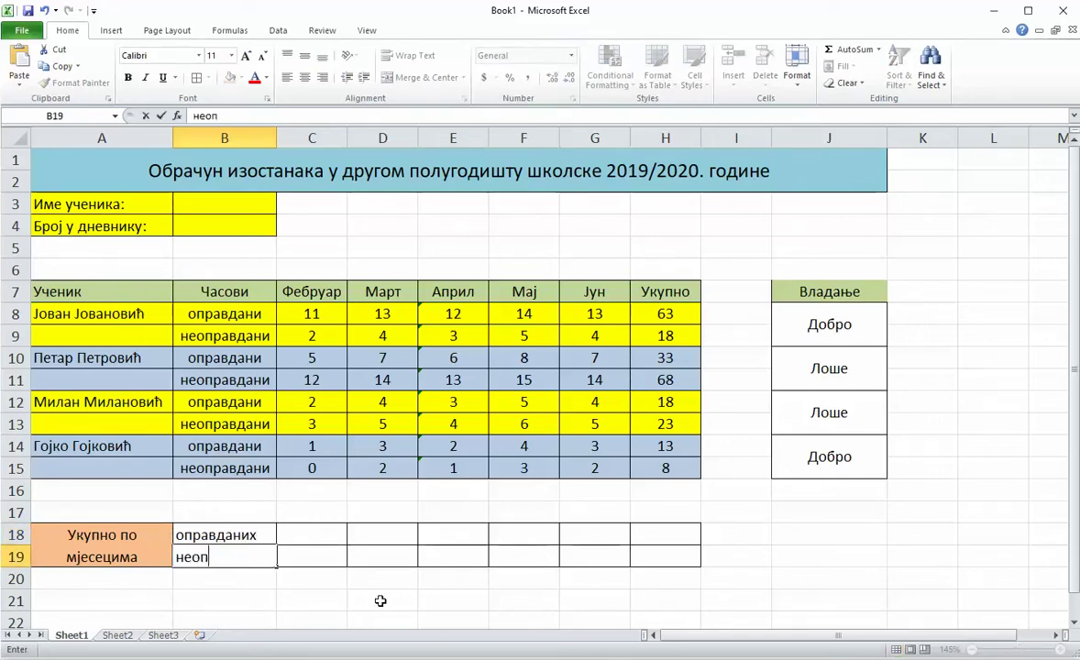
type("равданих")
key("Return")
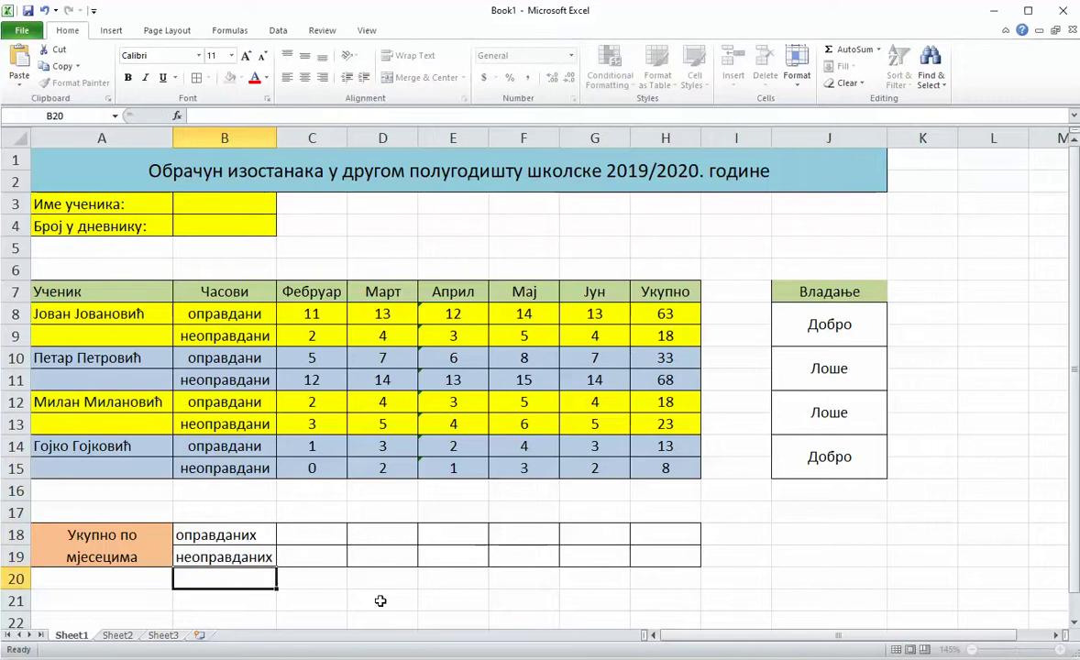
left_click_drag(268, 544, 679, 557)
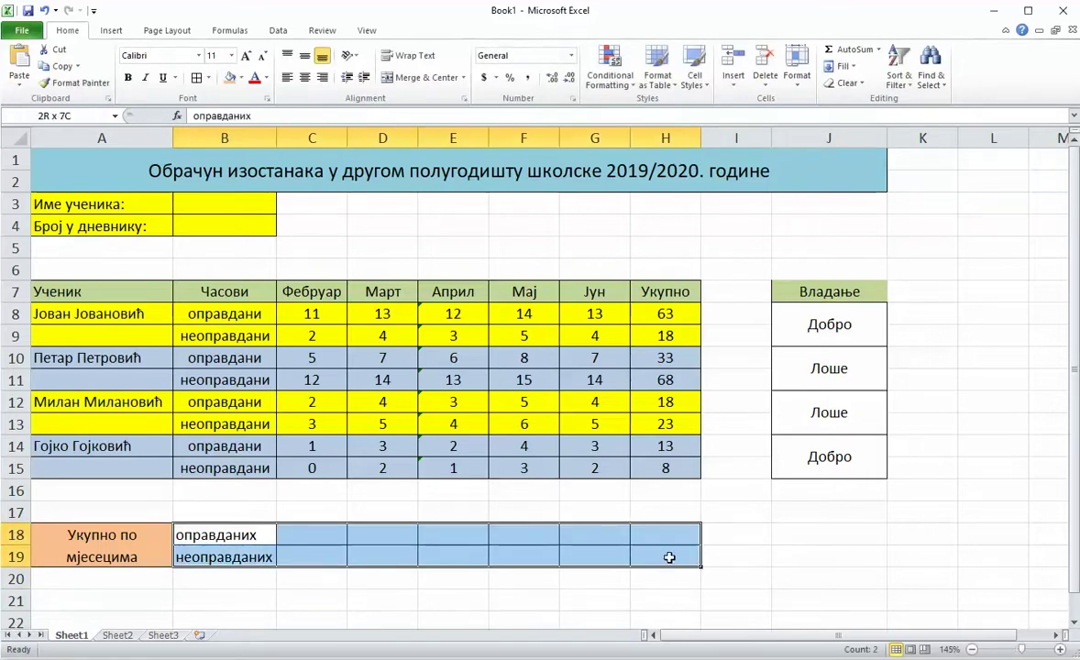
left_click(305, 55)
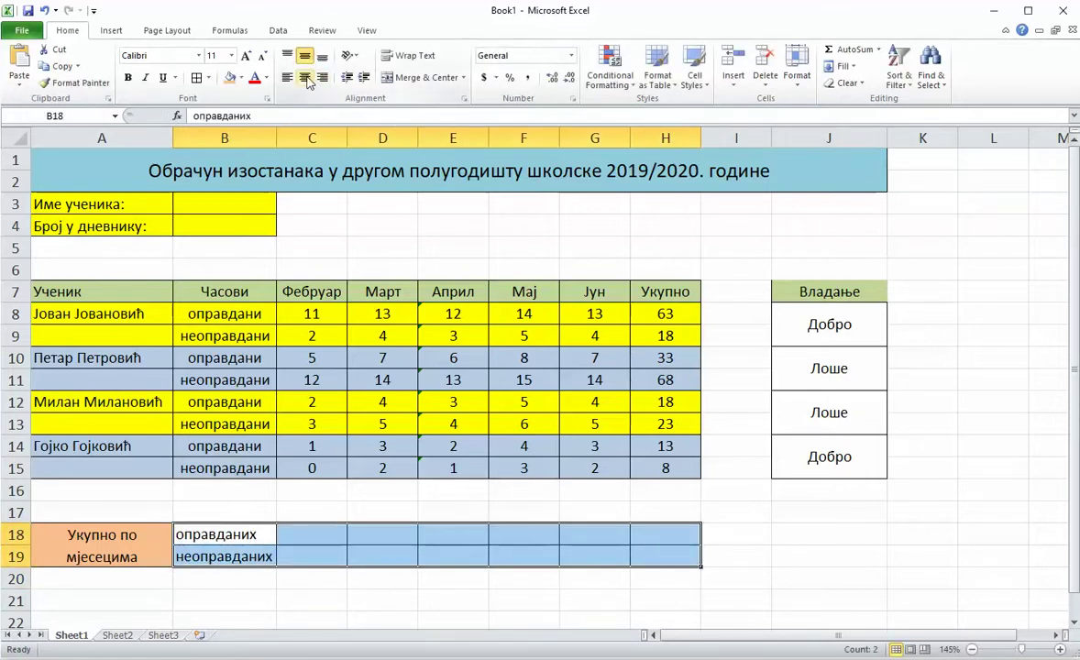
left_click(304, 77)
- Total February's excused absences in C18 with =C8+C10+C12+C14 and fill the formula across through H18
left_click(315, 524)
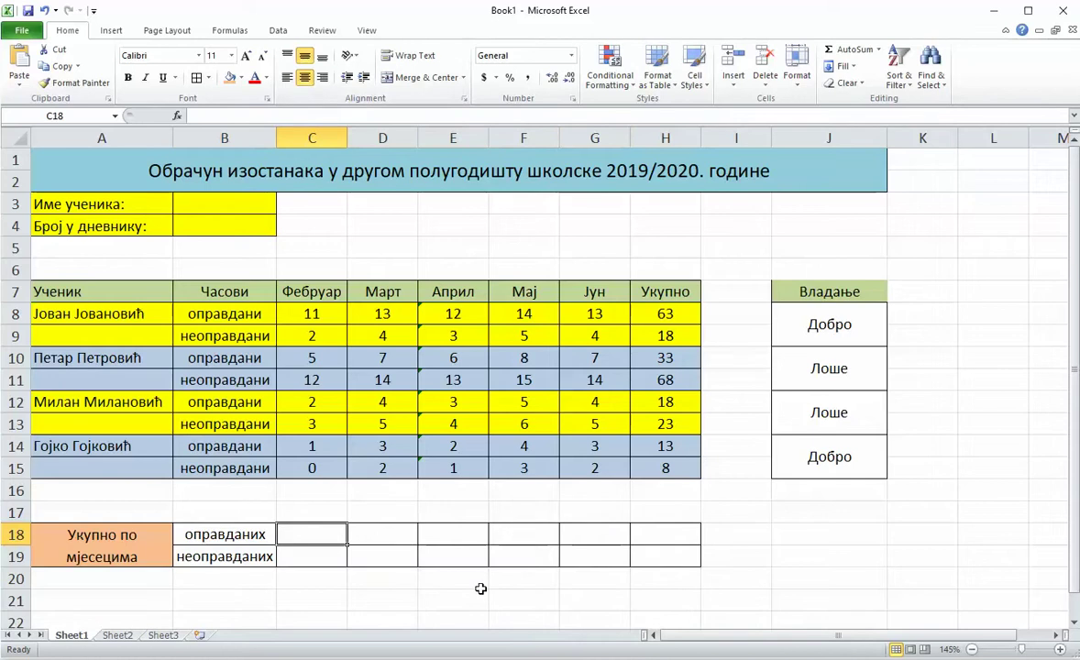
type("=")
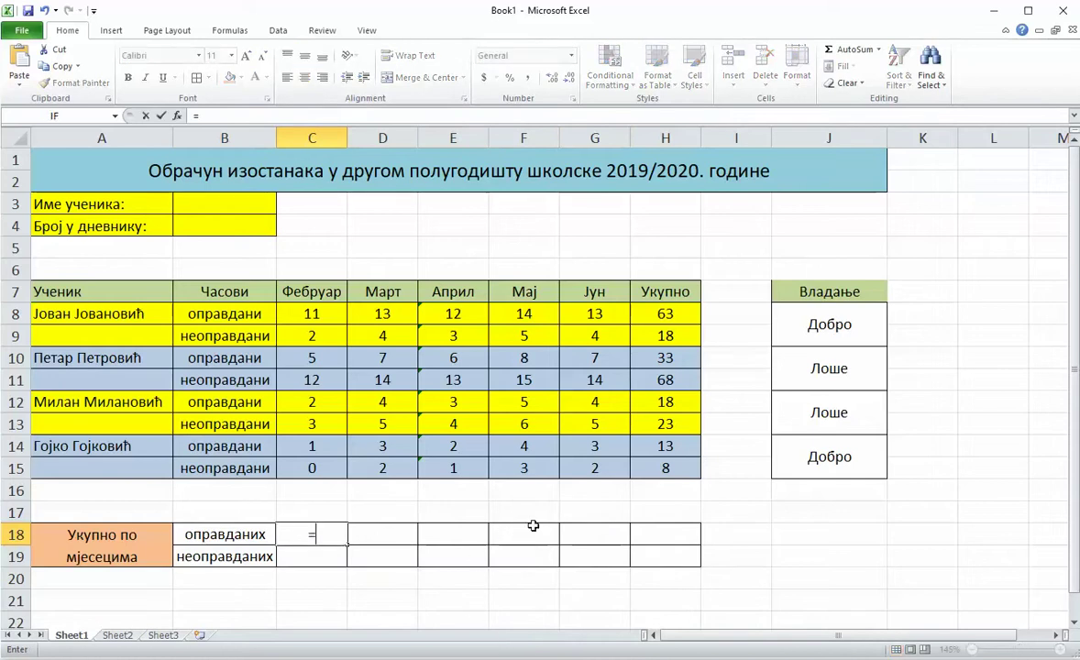
left_click(318, 314)
type("+")
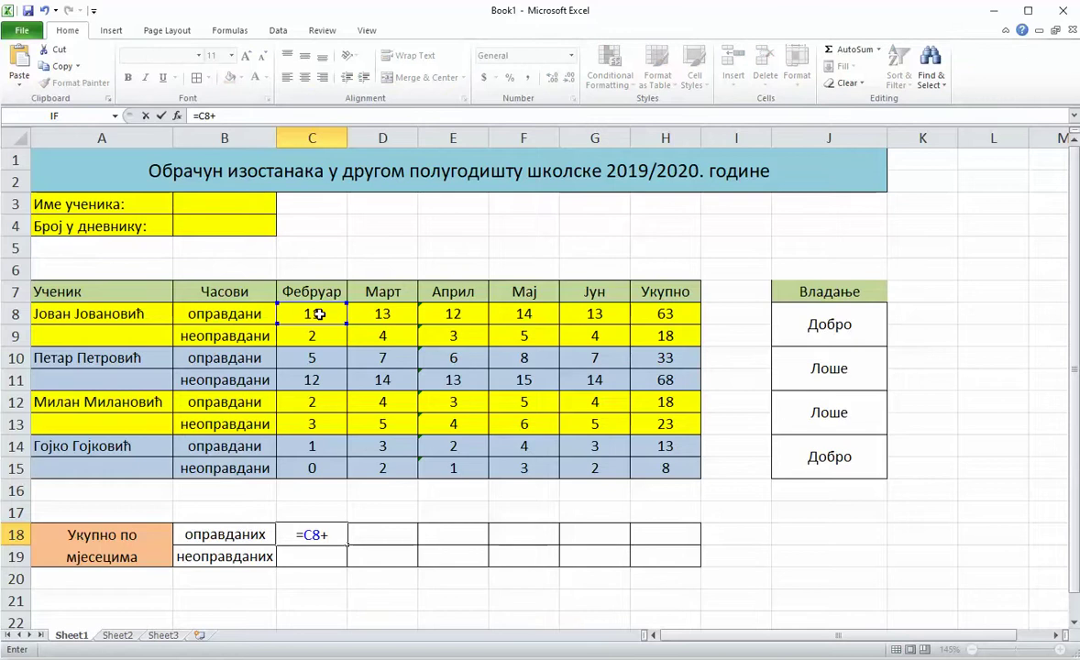
left_click(329, 359)
type("+")
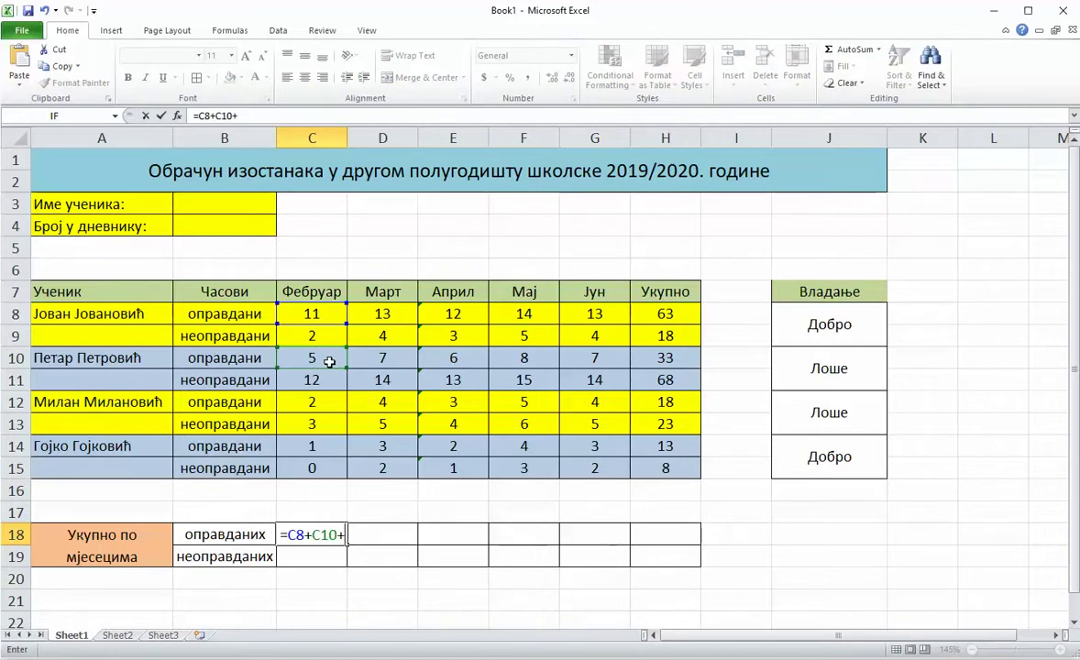
left_click(337, 404)
type("+")
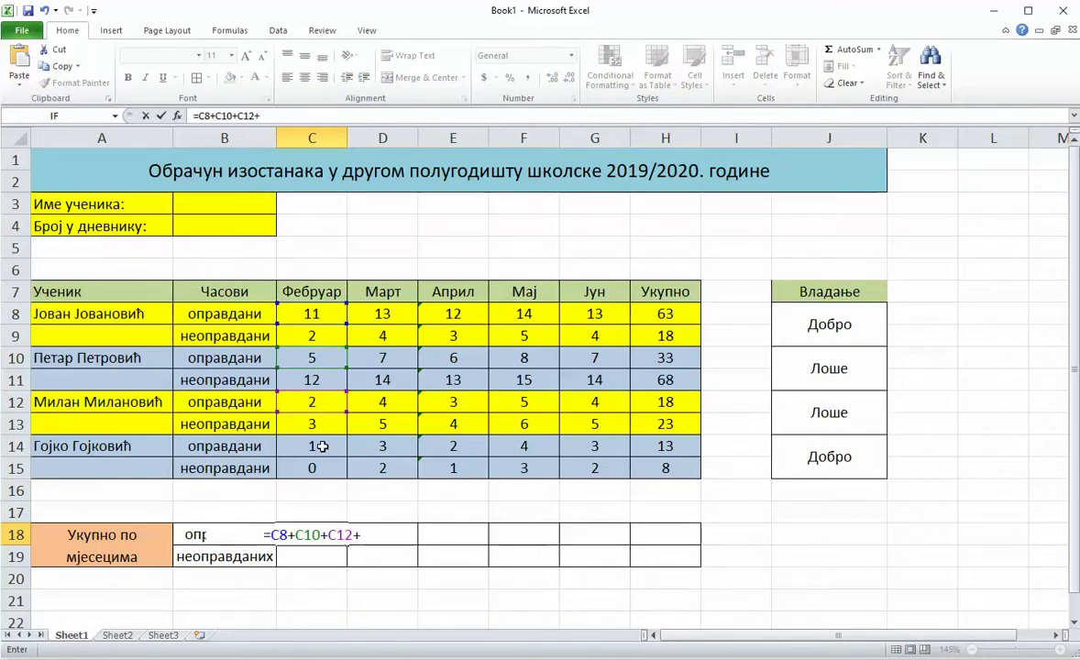
left_click(322, 446)
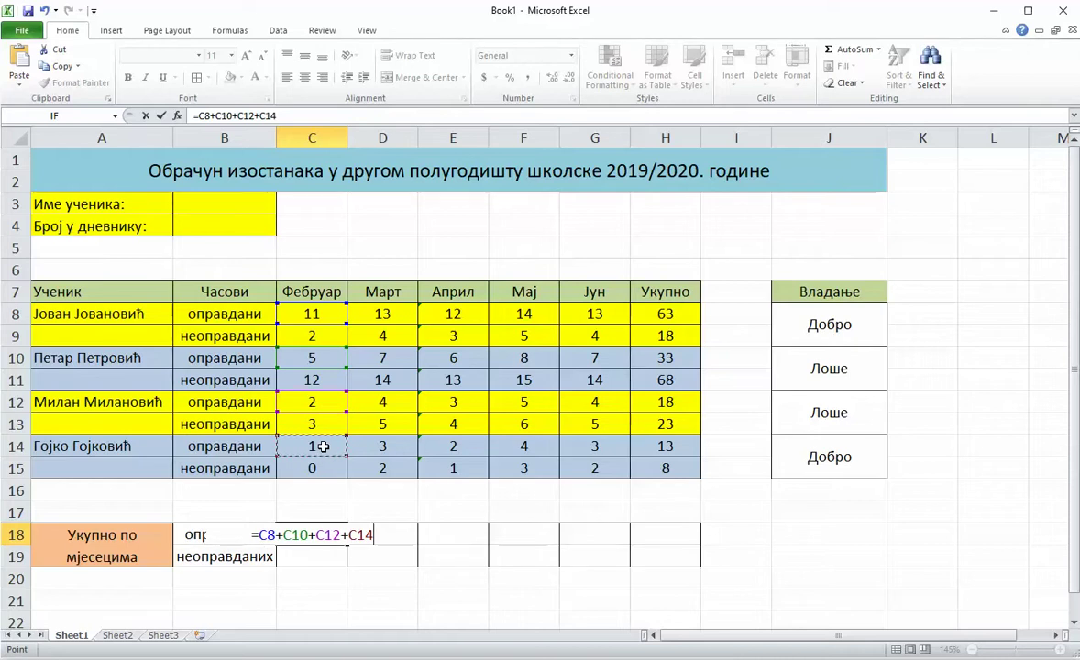
key("Return")
left_click(339, 535)
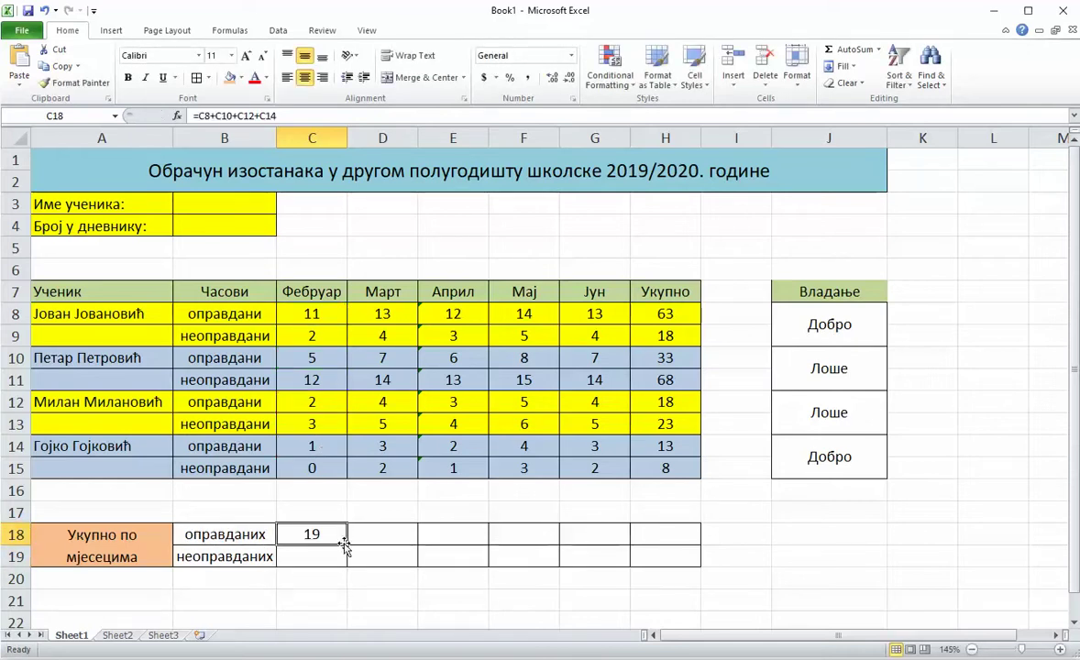
left_click_drag(346, 545, 635, 548)
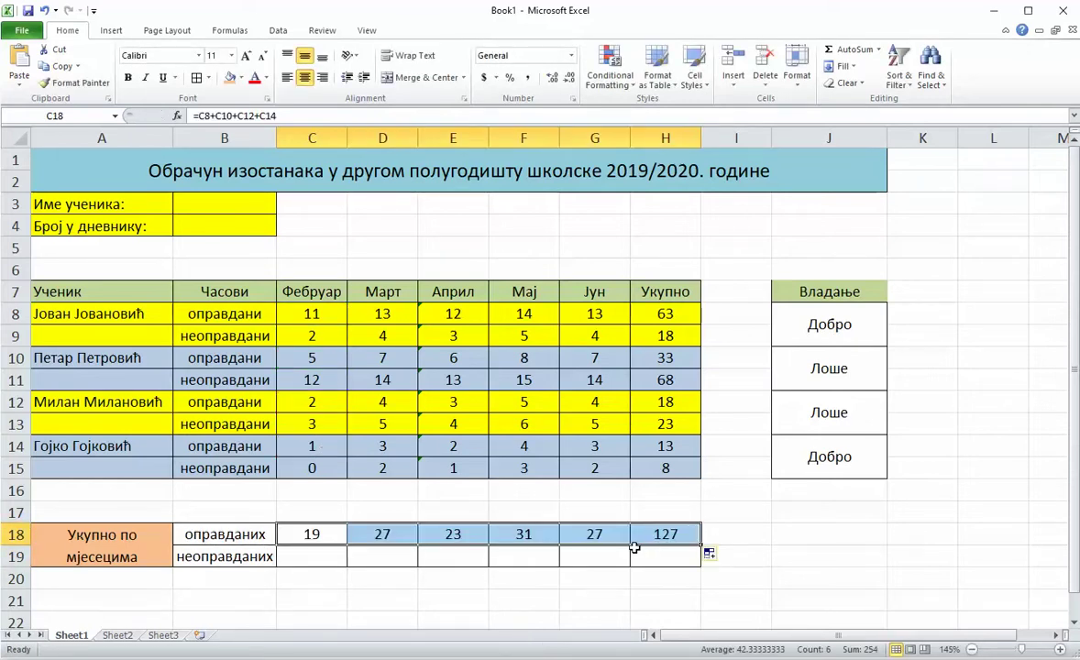
- Total February's unexcused absences in C19 with =C9+C11+C13+C15 and fill the formula across through H19
left_click(318, 559)
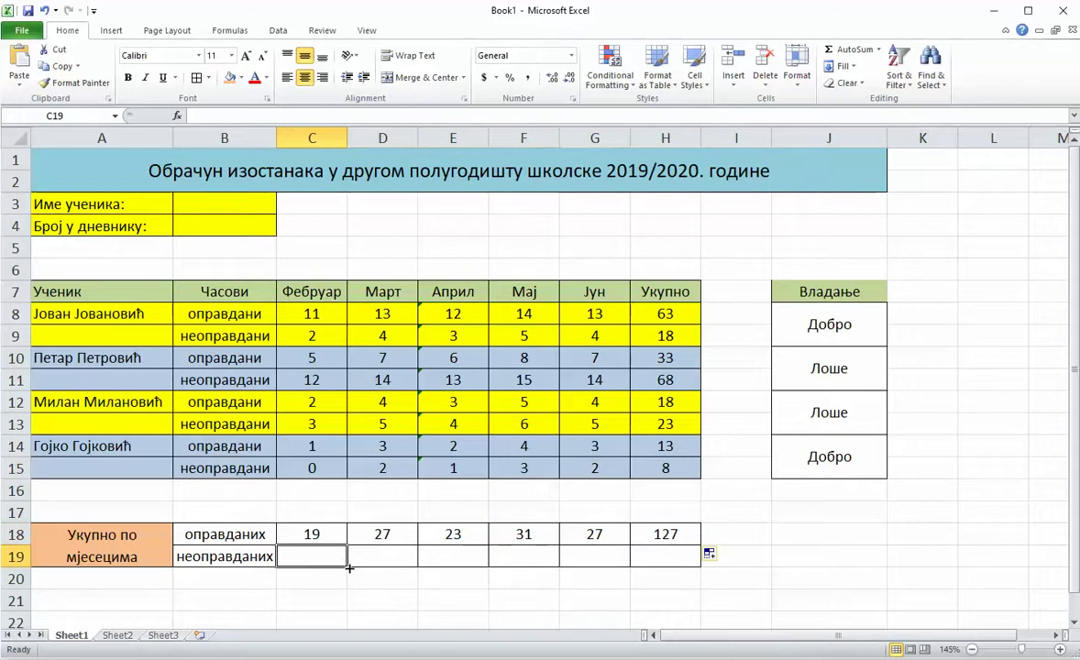
type("=")
left_click(322, 337)
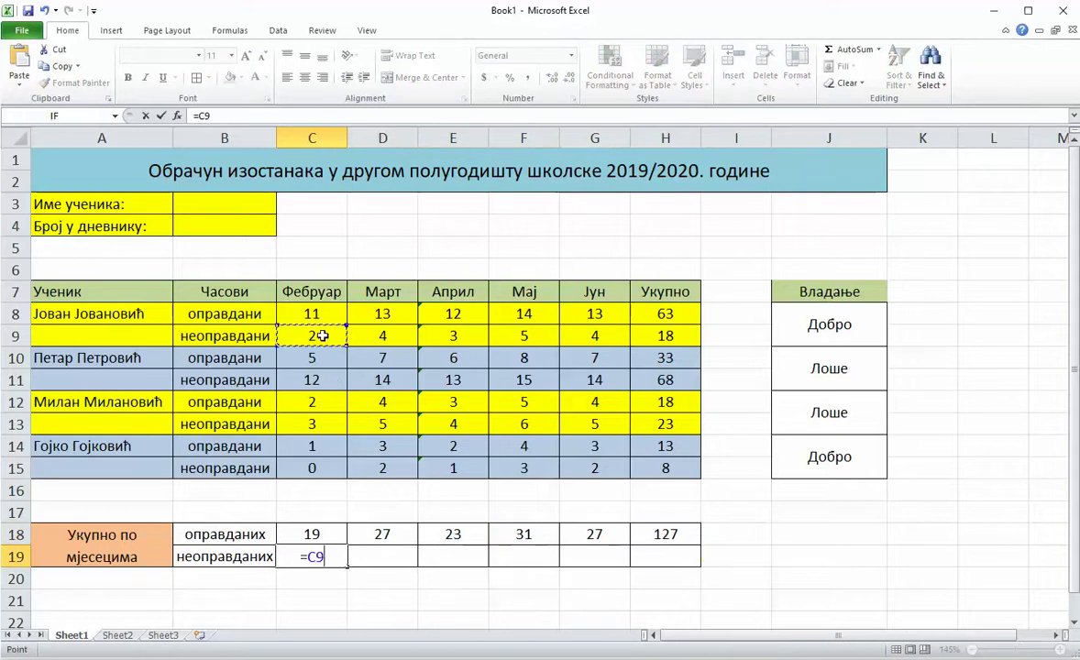
type("+")
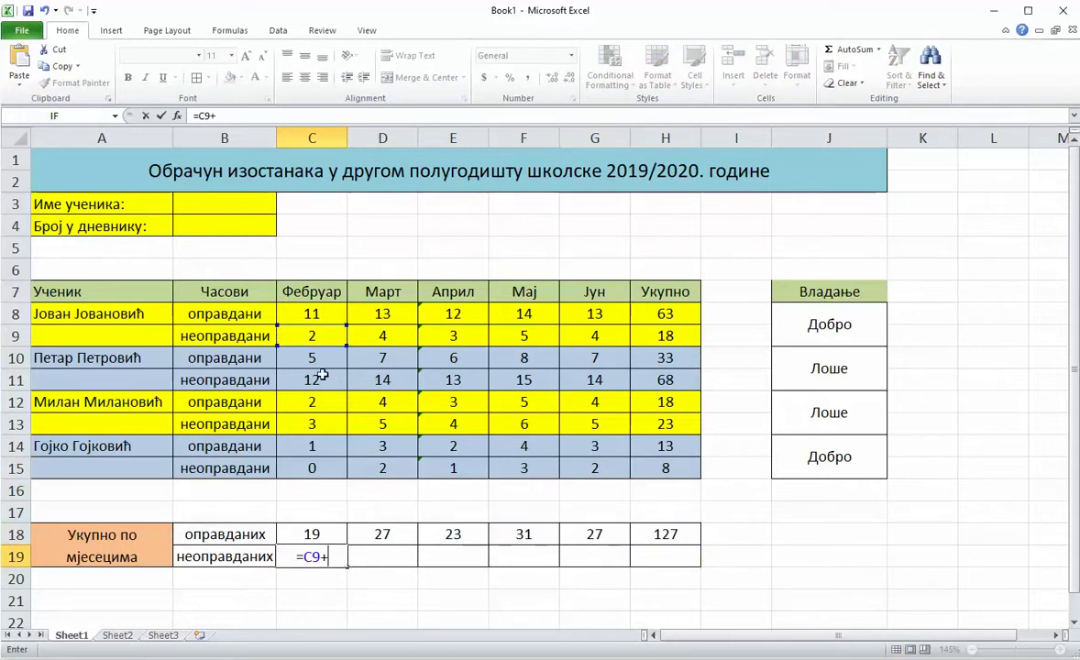
left_click(319, 379)
type("+")
left_click(316, 424)
type("+")
left_click(316, 468)
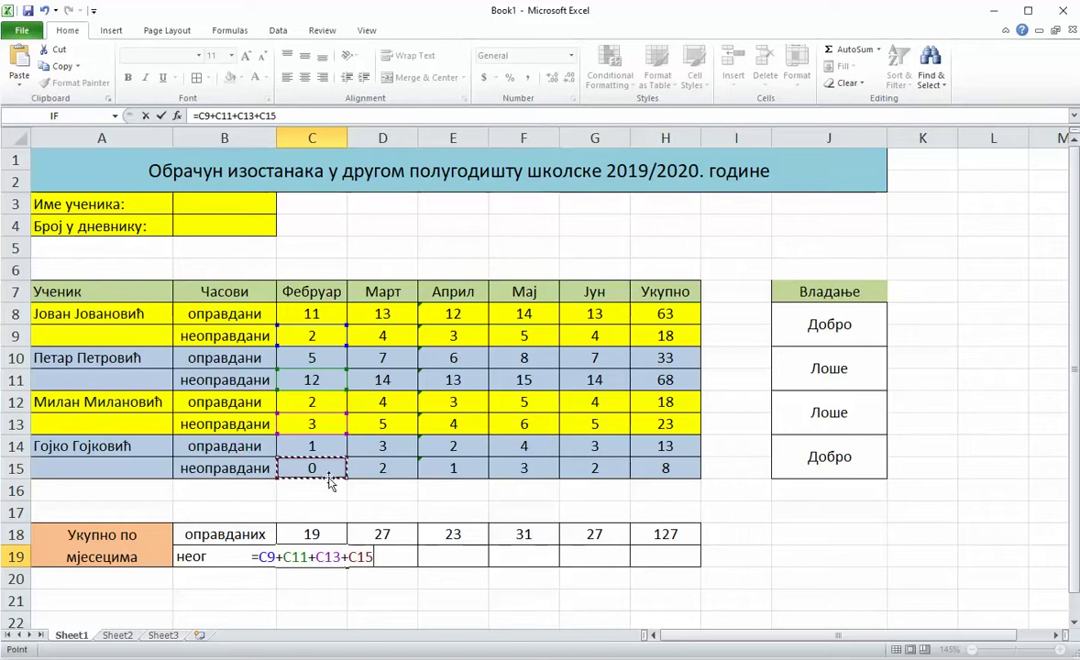
key("Return")
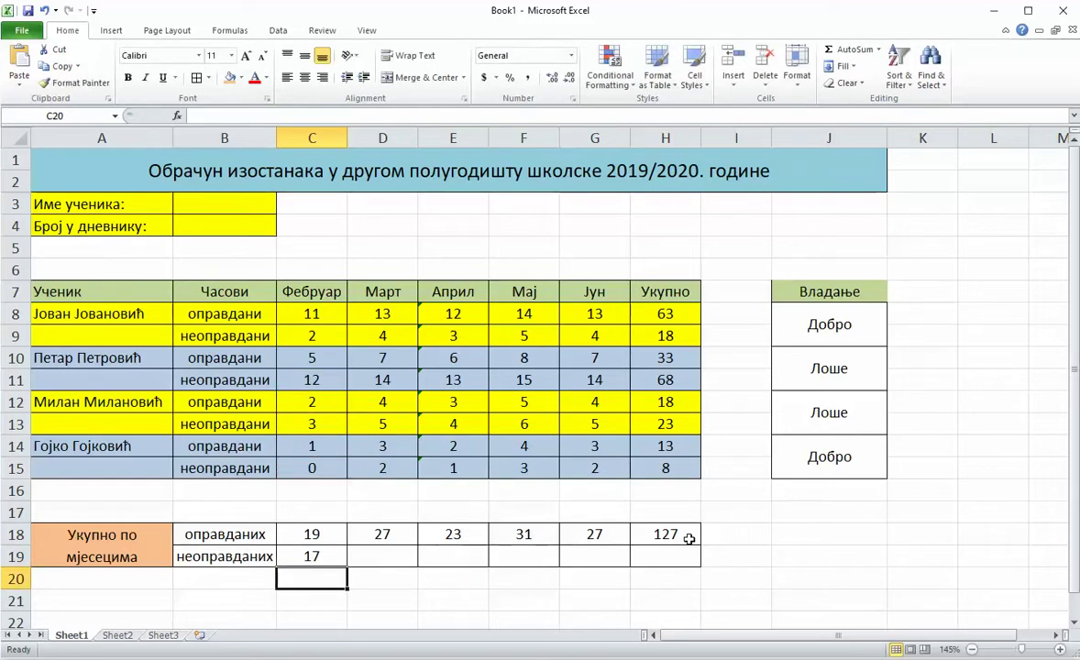
left_click(316, 555)
left_click_drag(348, 566, 664, 567)
left_click(787, 551)
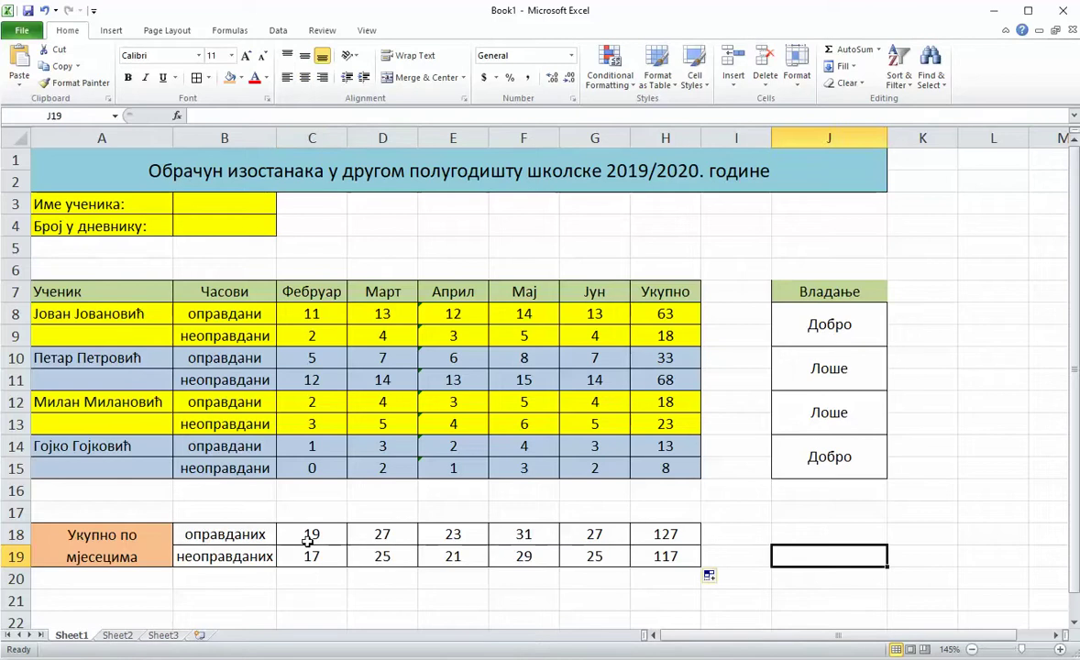
- Fill the monthly totals cells B18:H19 with the same light orange as their heading cell
left_click_drag(229, 534, 674, 557)
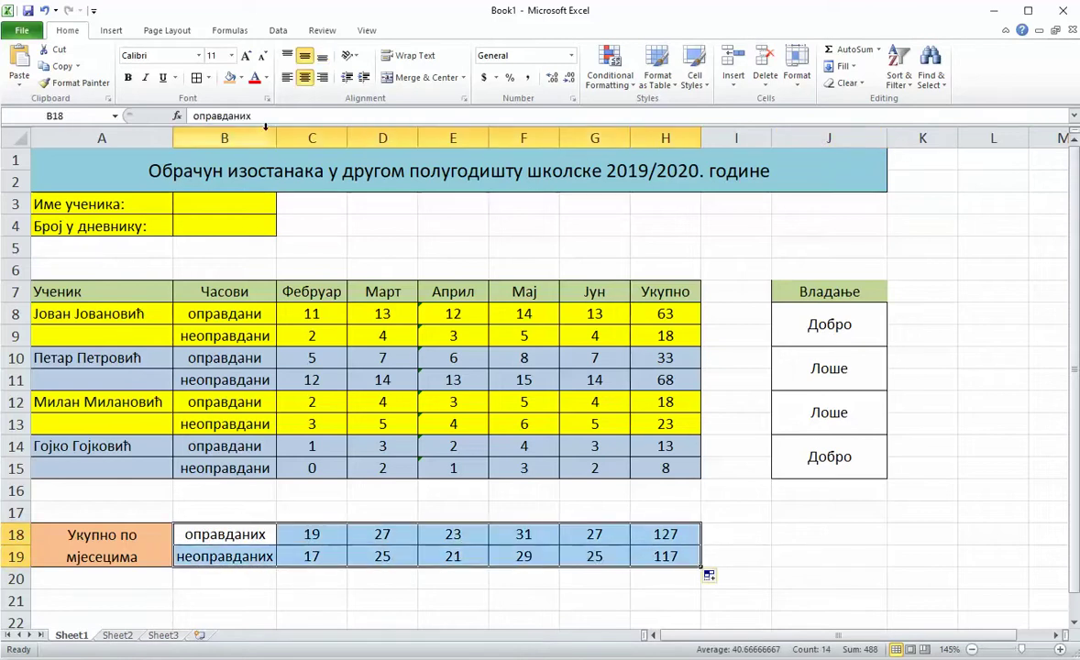
left_click(231, 77)
left_click(761, 516)
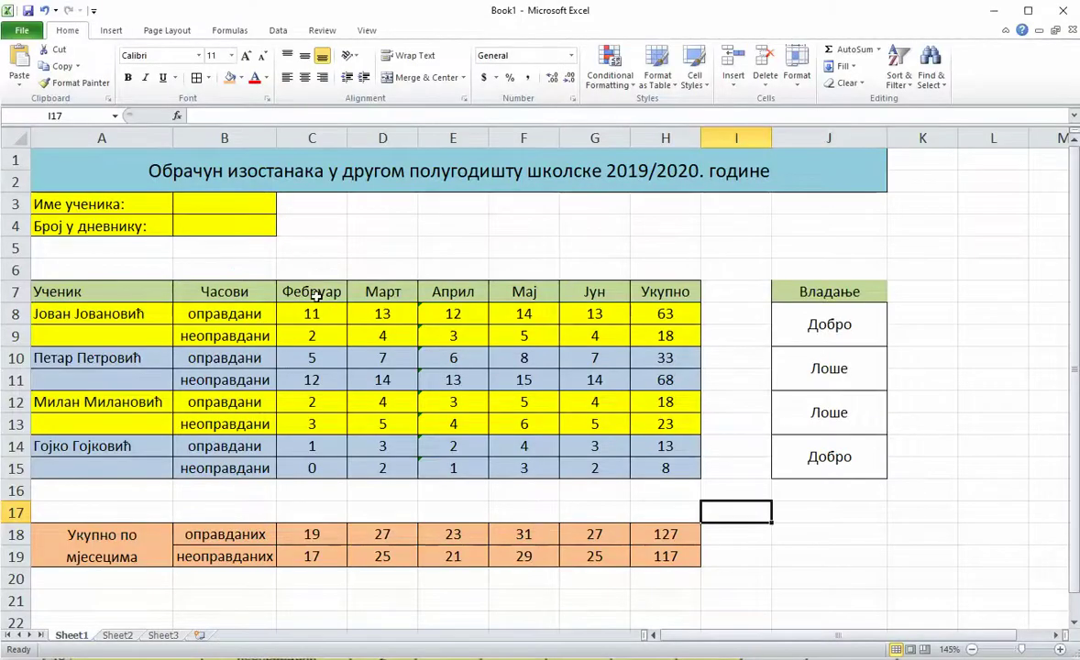
- Insert a basic 2-D line chart from the month names in C7:G7 and the excused totals in C18:G18
left_click_drag(313, 294, 569, 301)
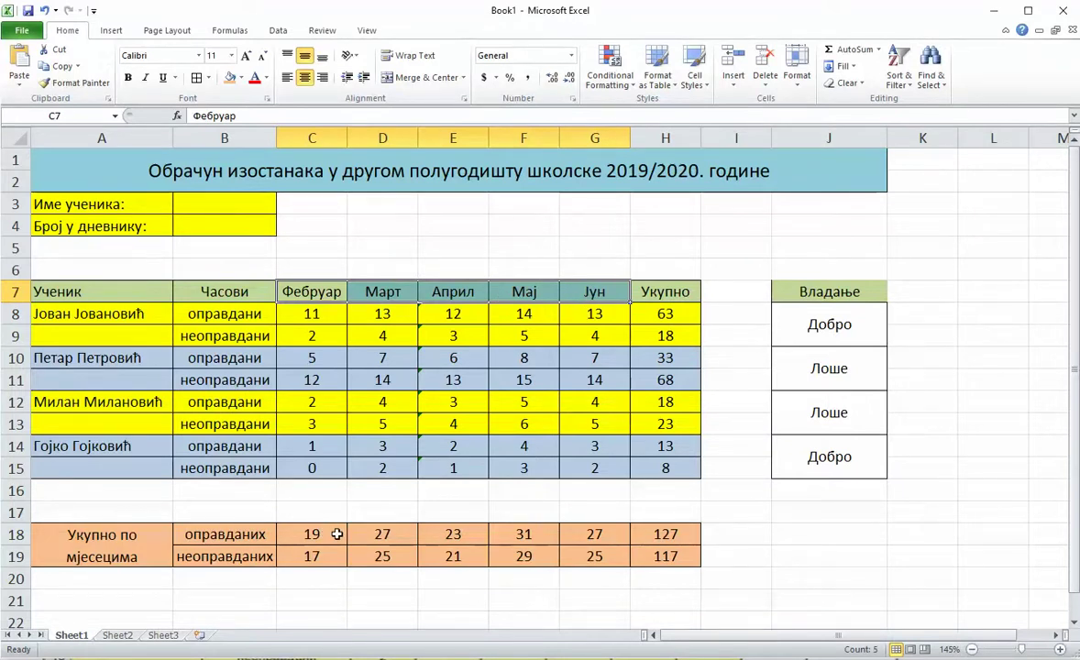
left_click_drag(324, 532, 606, 538)
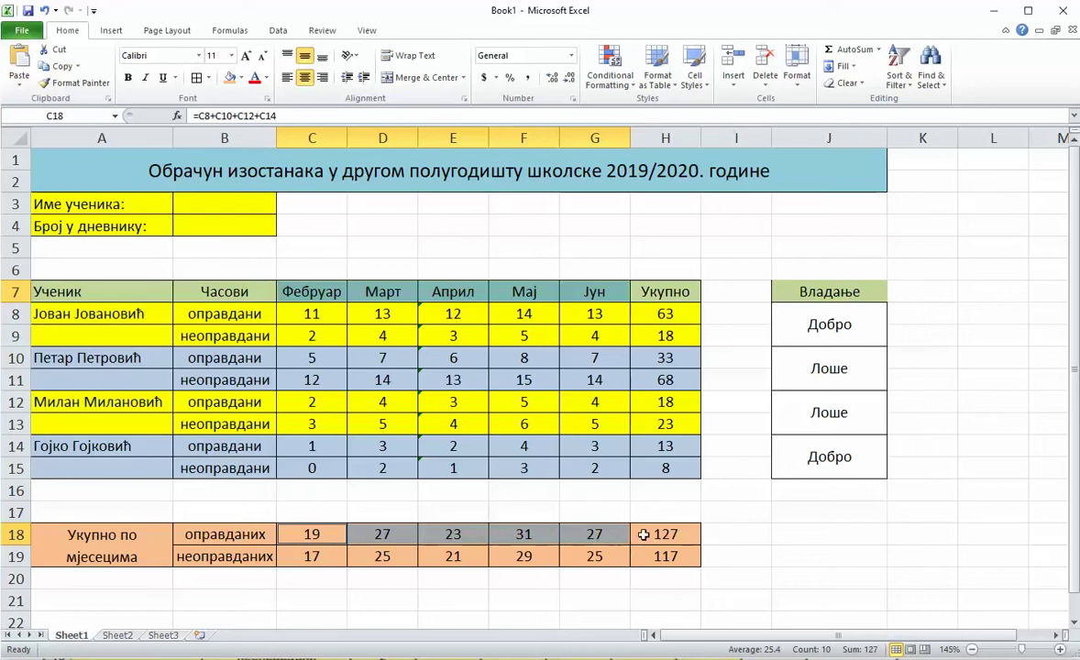
left_click(118, 33)
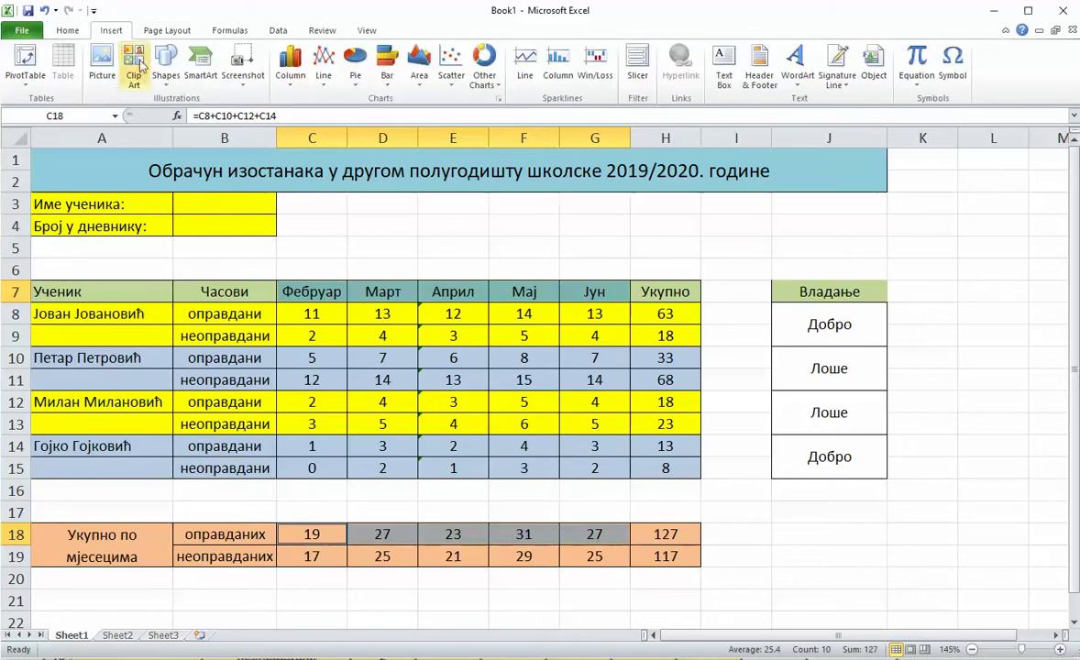
left_click(323, 69)
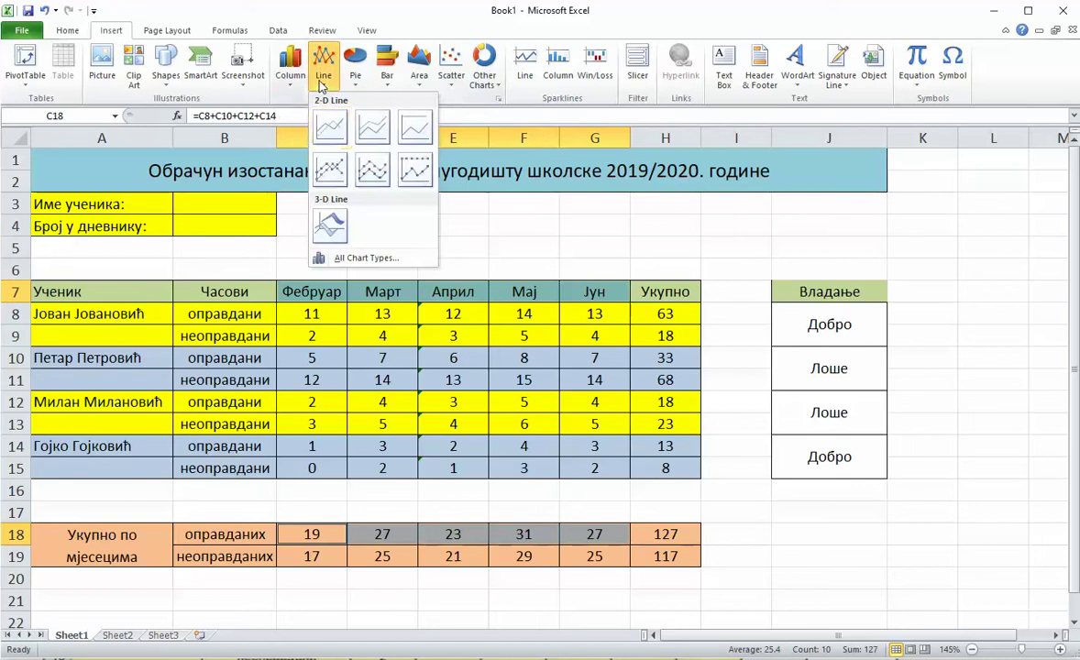
left_click(332, 127)
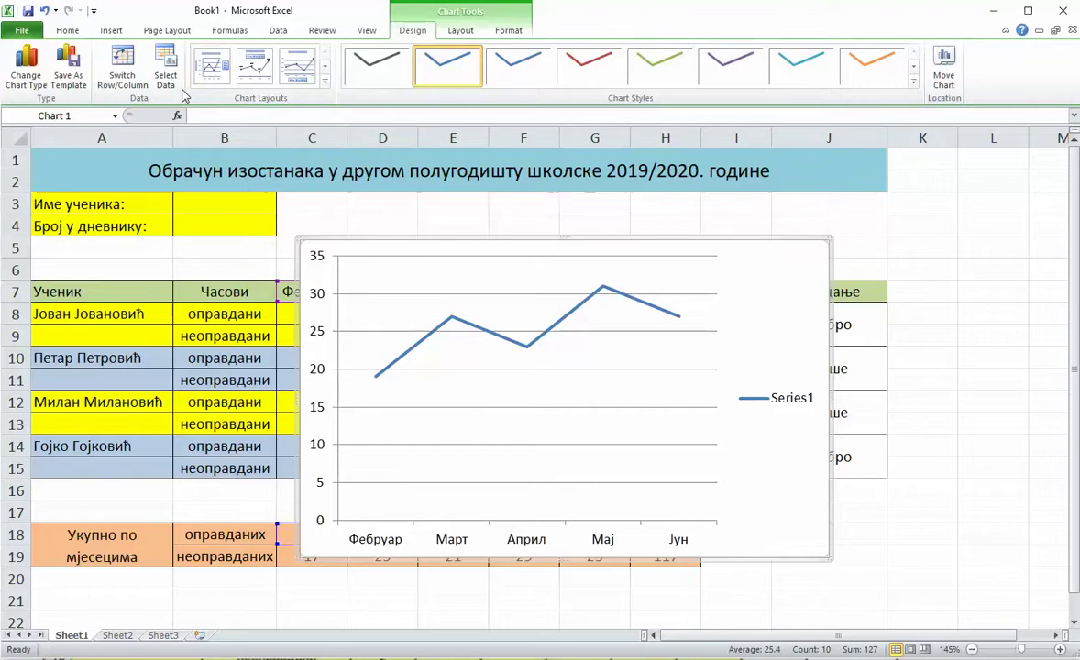
left_click(495, 33)
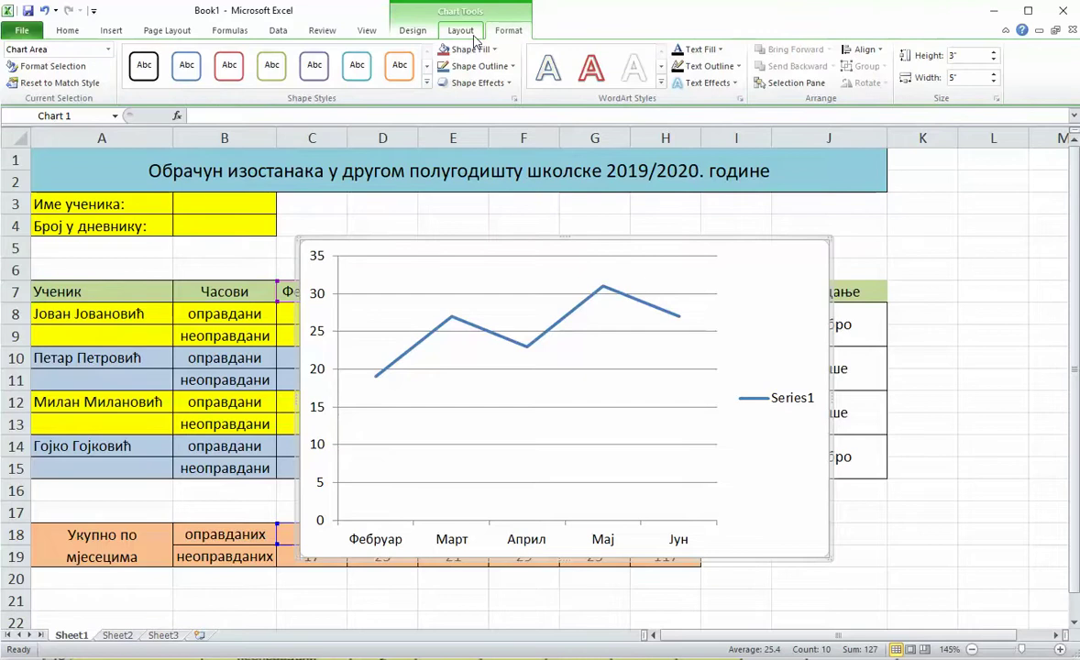
left_click(461, 35)
left_click(429, 36)
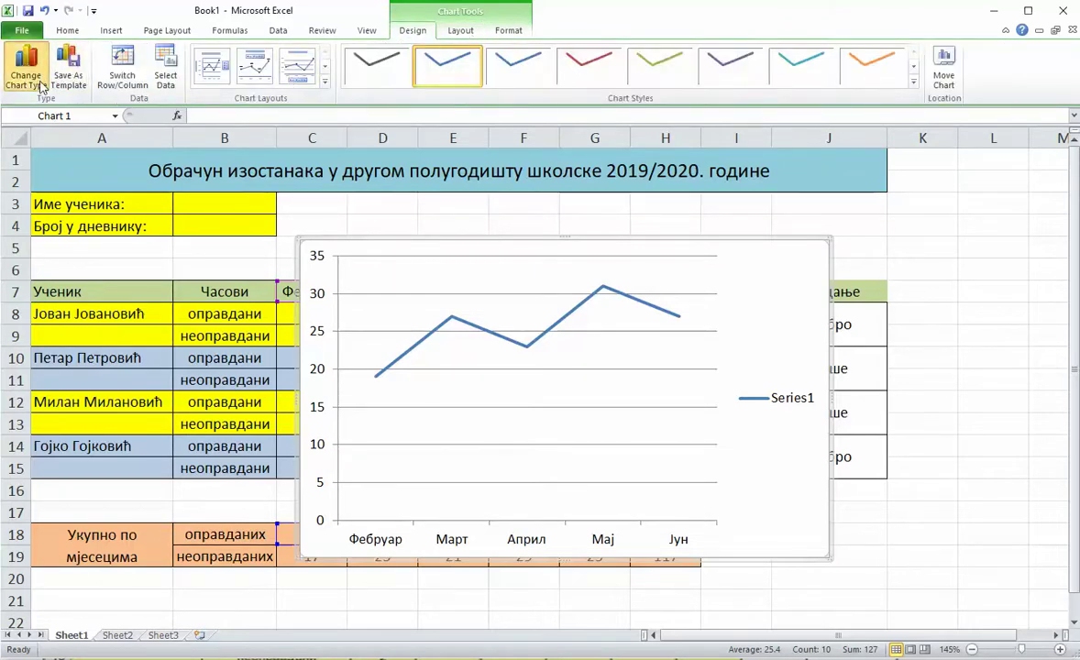
- Change the chart type to a line chart with data markers
left_click(28, 70)
left_click(581, 396)
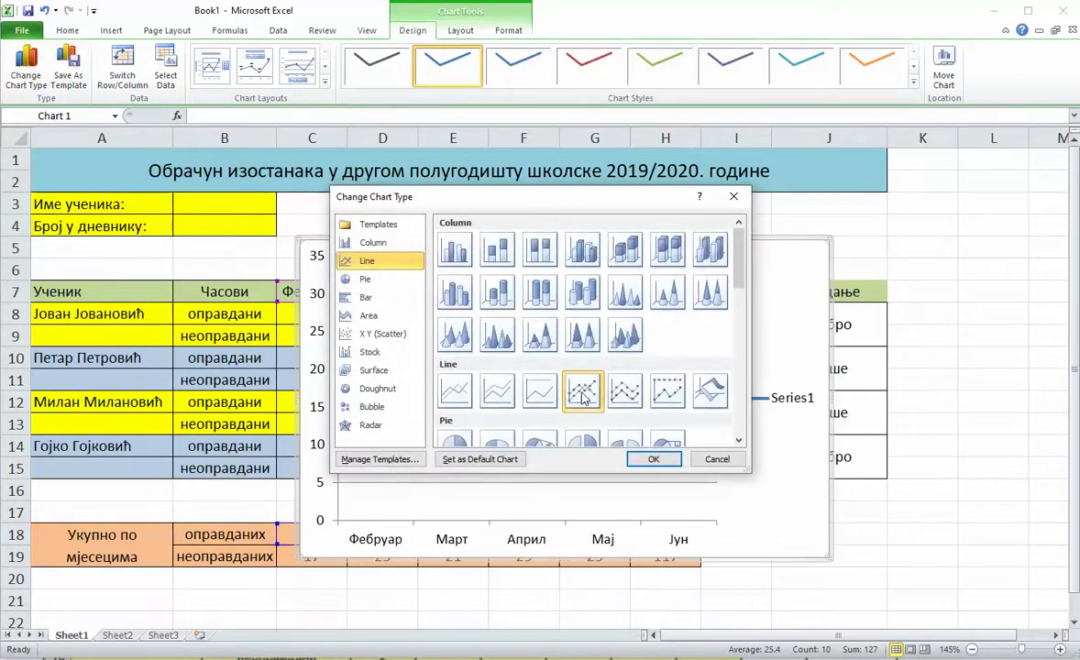
left_click(647, 460)
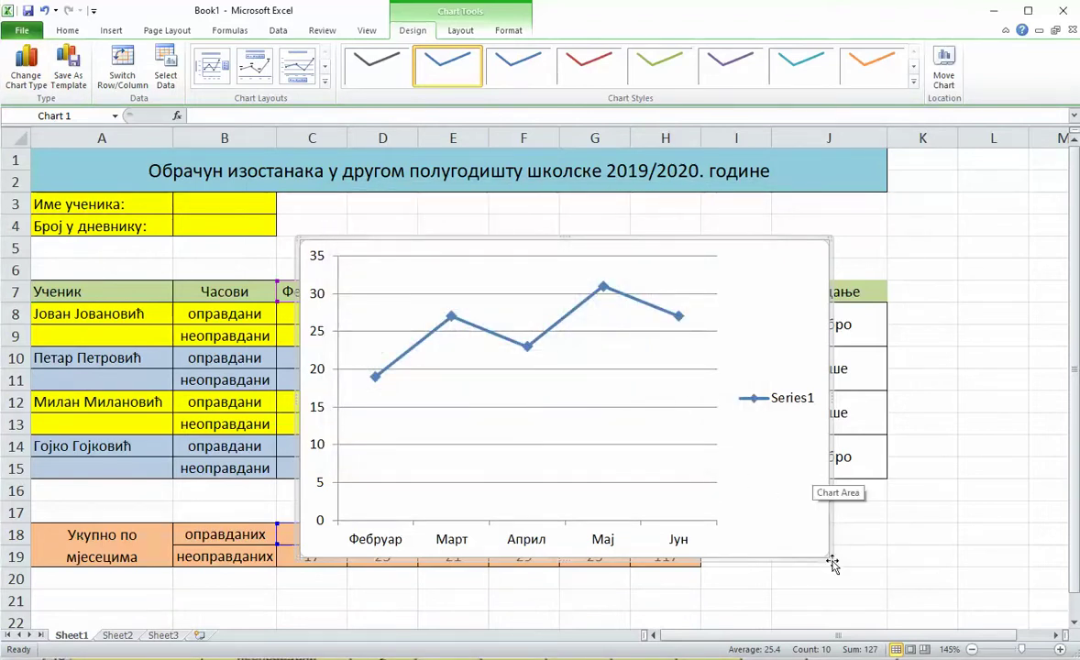
- Move the chart below the monthly totals and resize it to span about columns A to K and rows 24 to 35
left_click_drag(828, 550, 730, 503)
left_click_drag(731, 381, 740, 402)
scroll(775, 353, "down", 3, "ctrl")
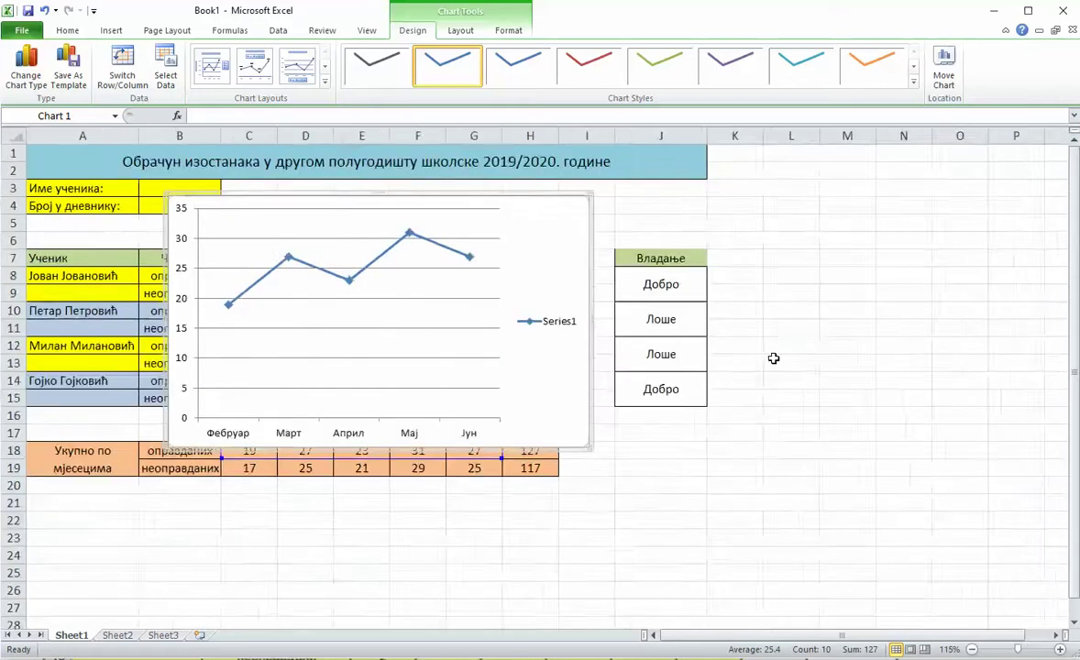
left_click_drag(509, 356, 488, 603)
scroll(602, 551, "down", 2, "ctrl")
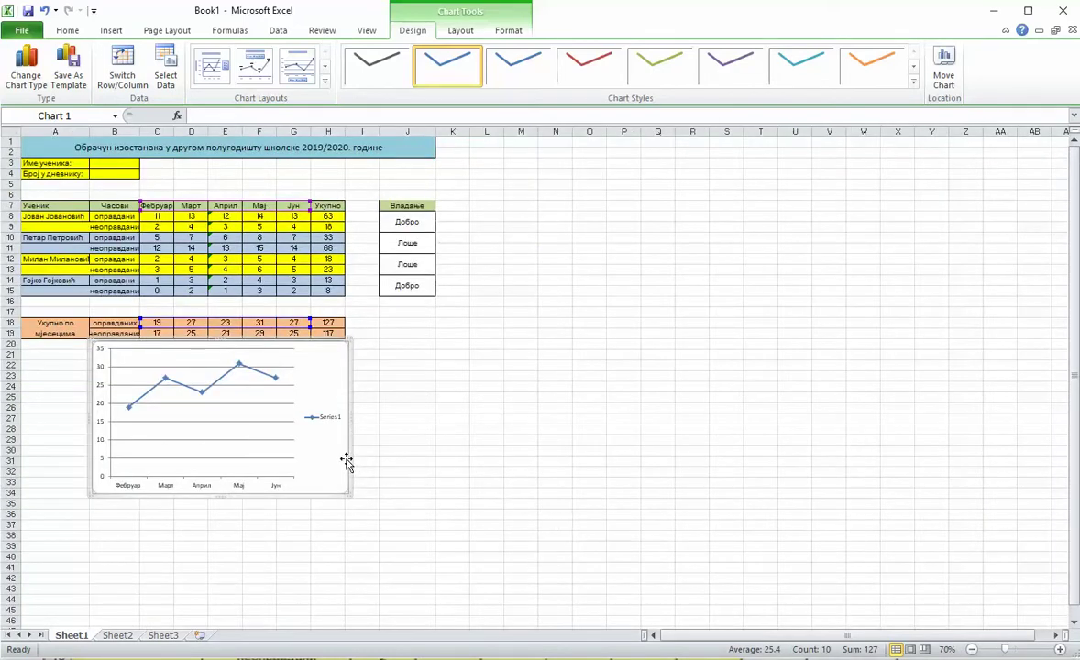
left_click_drag(349, 492, 494, 467)
left_click_drag(429, 348, 397, 385)
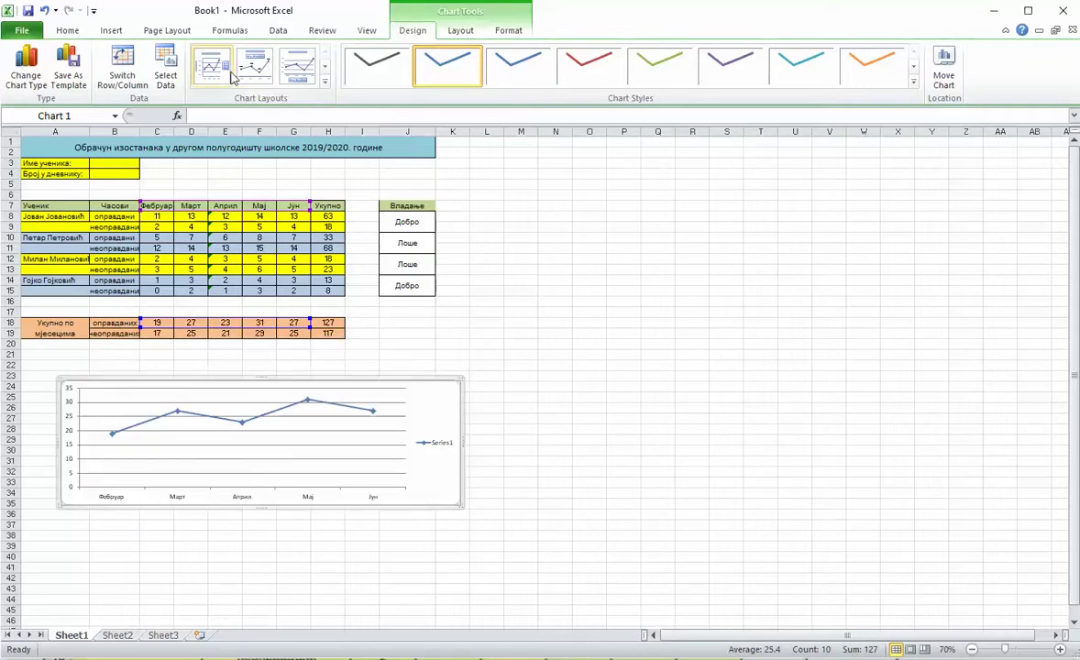
- Apply the chart layout with chart title, vertical axis title and side legend, and set the chart title to "Неоправдани изостанци по мјесецима"
left_click(213, 68)
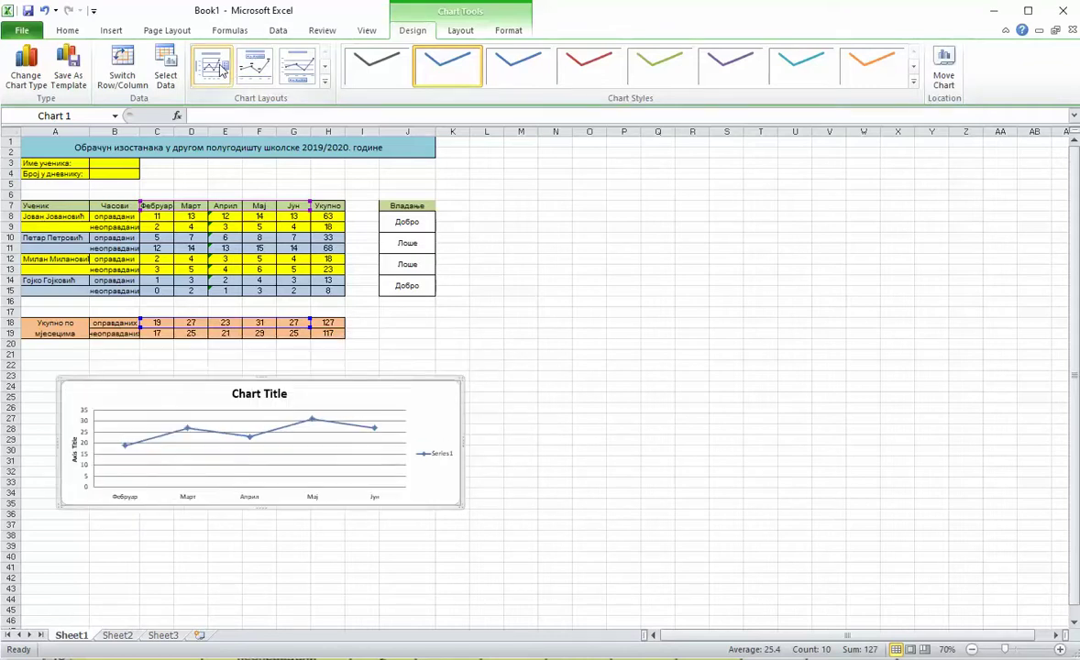
left_click(249, 392)
left_click_drag(288, 393, 233, 393)
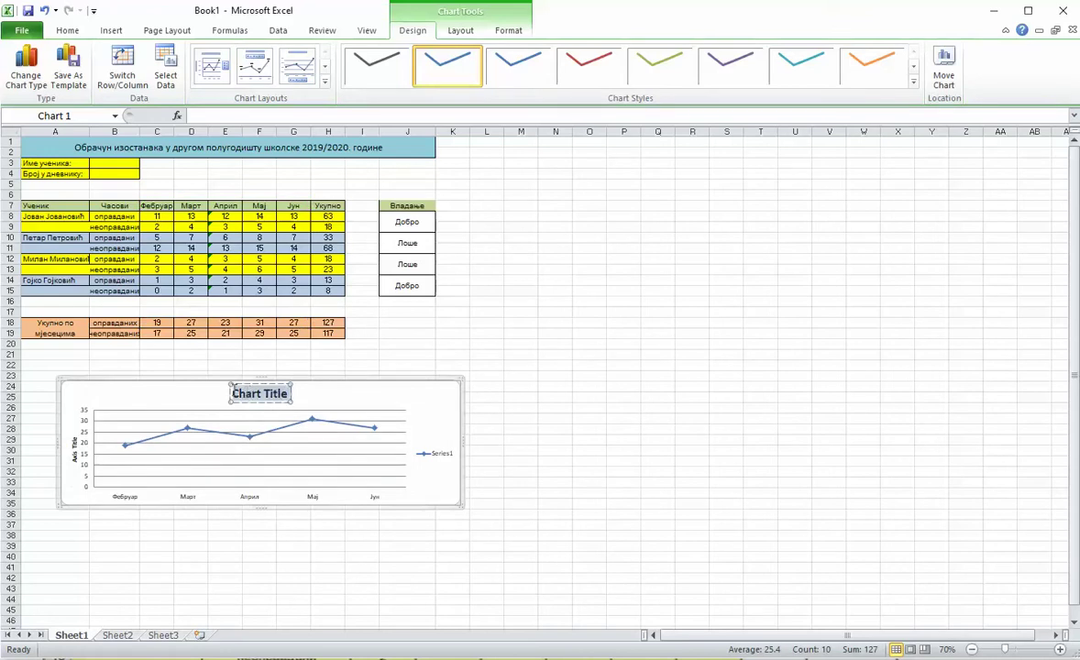
key("super+space")
key("super+space")
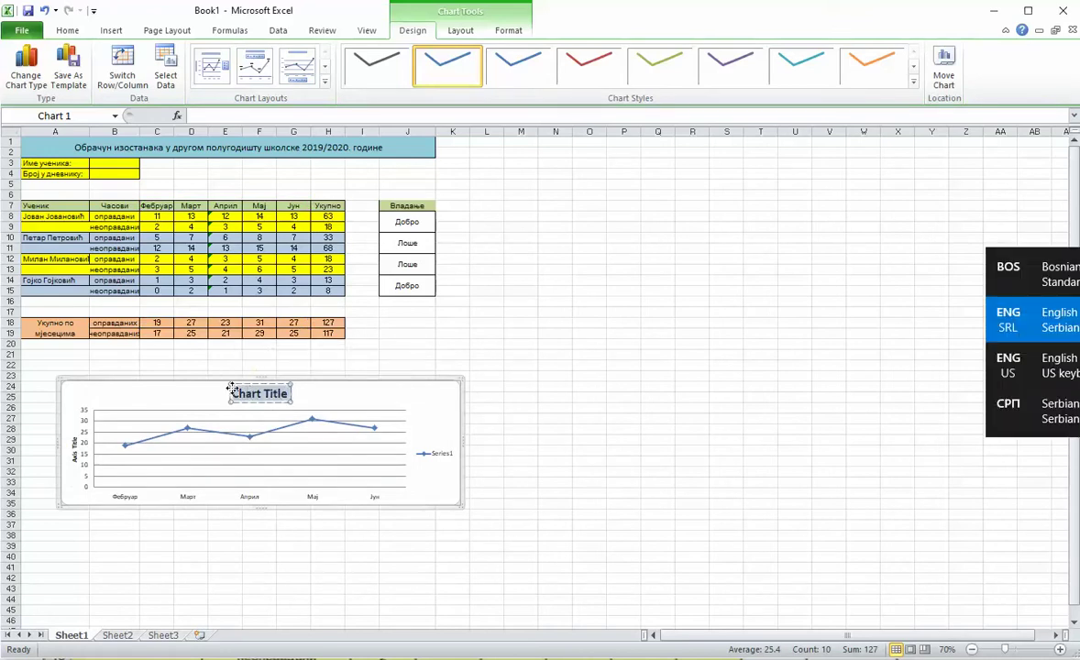
key("super+space")
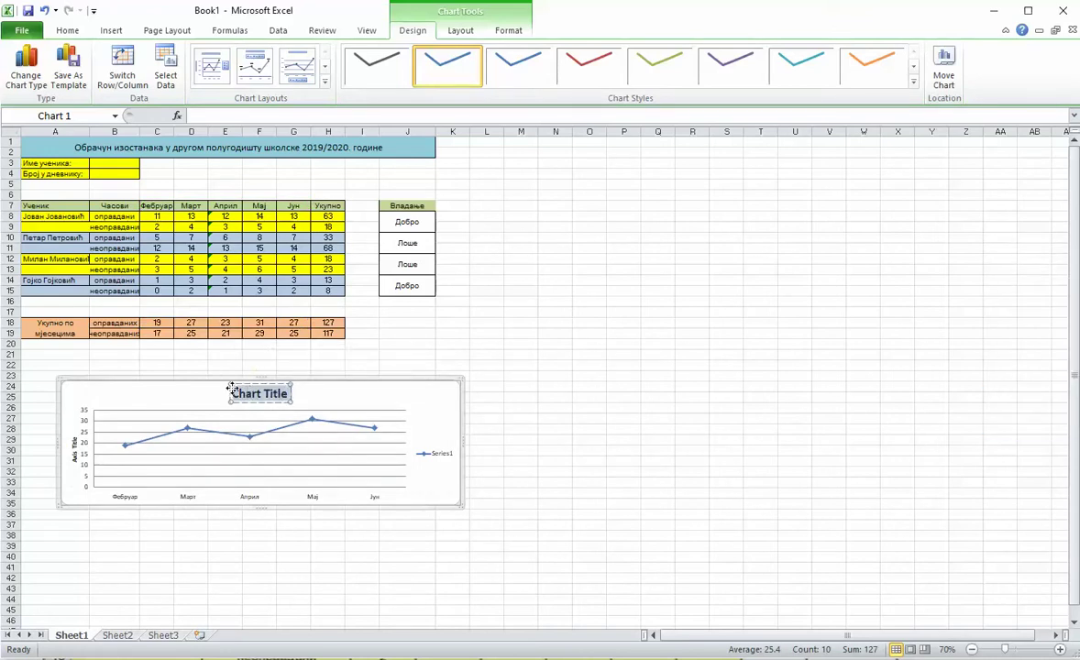
type("Неоп")
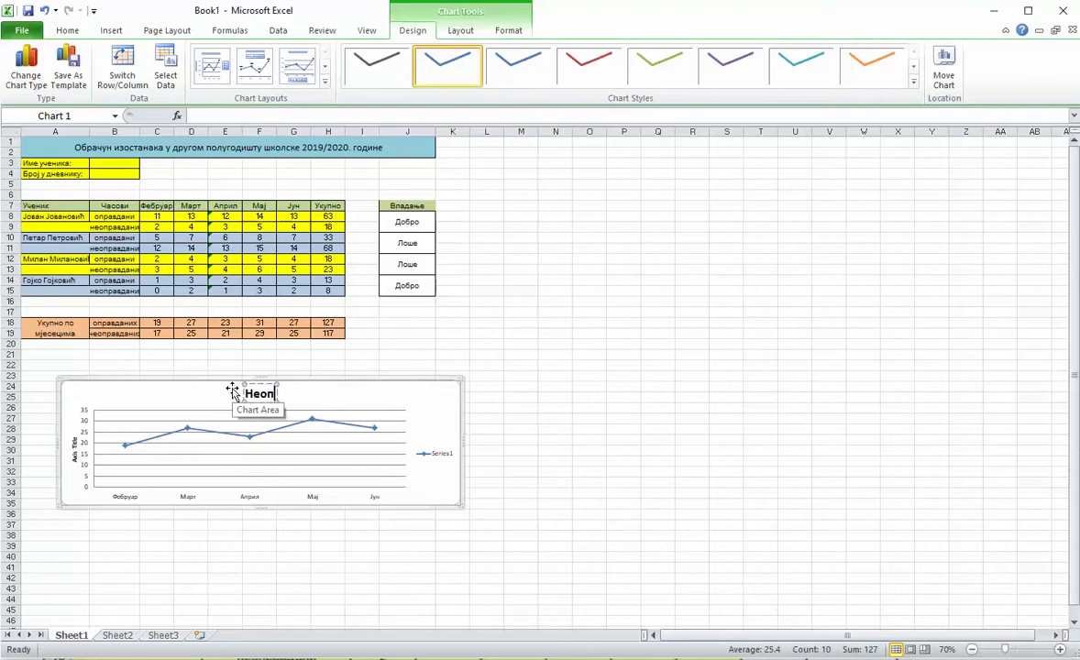
type("равдани и")
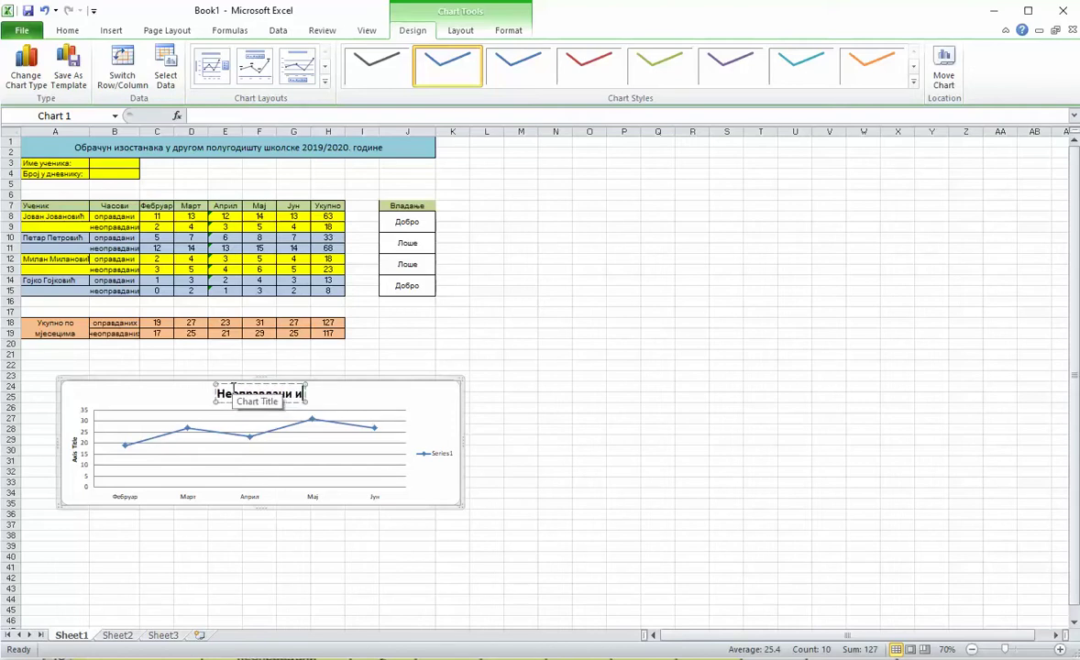
type("зостан")
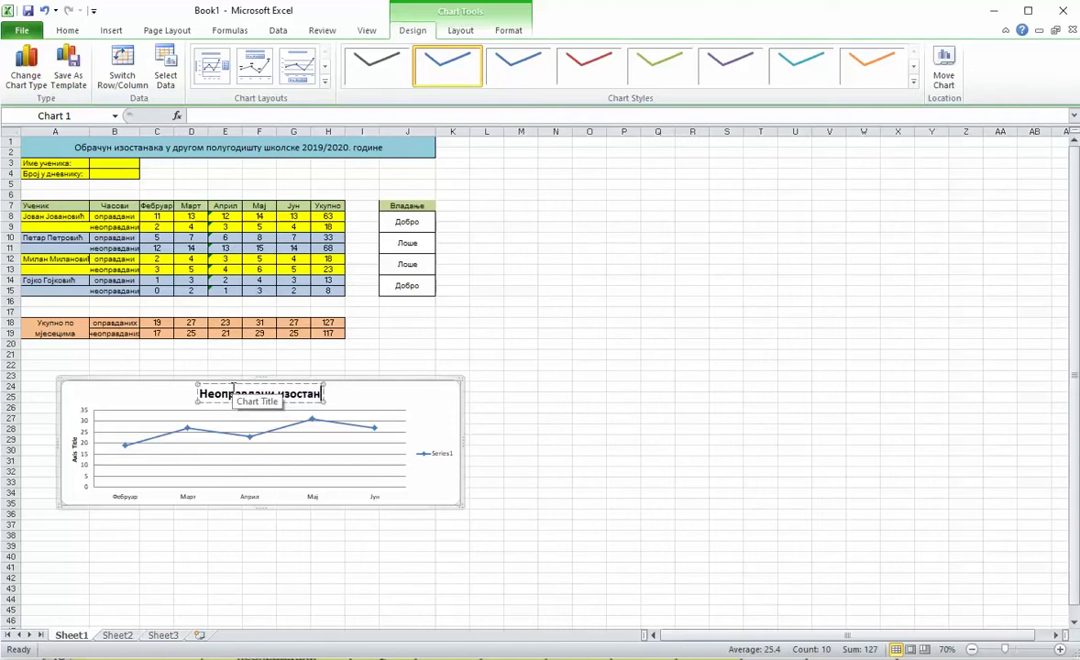
type("ци по мје")
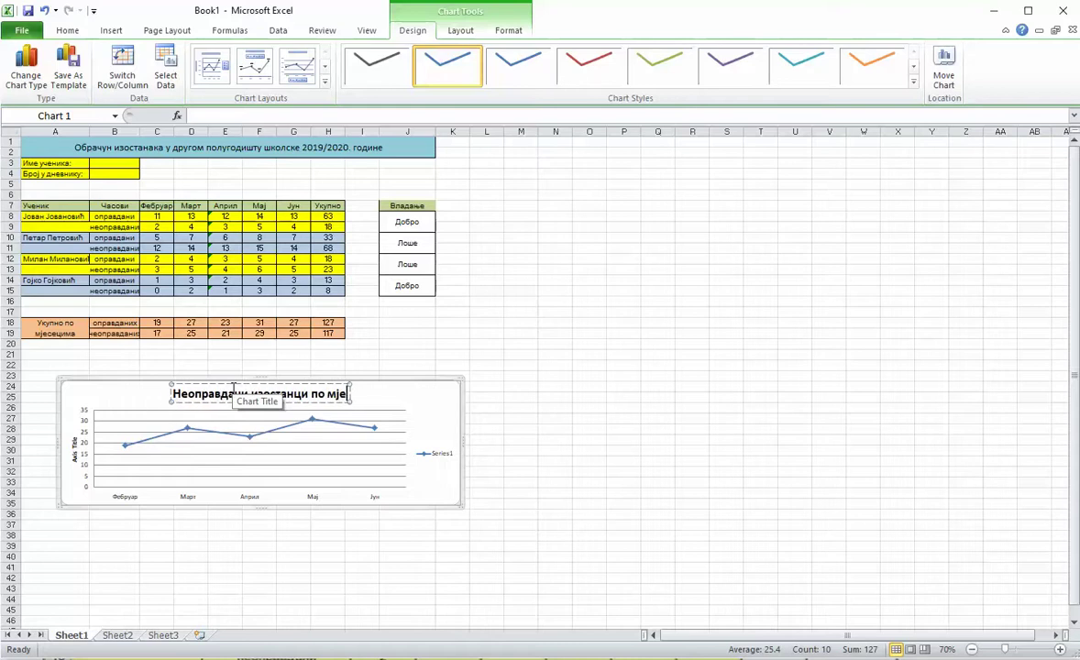
type("сецима")
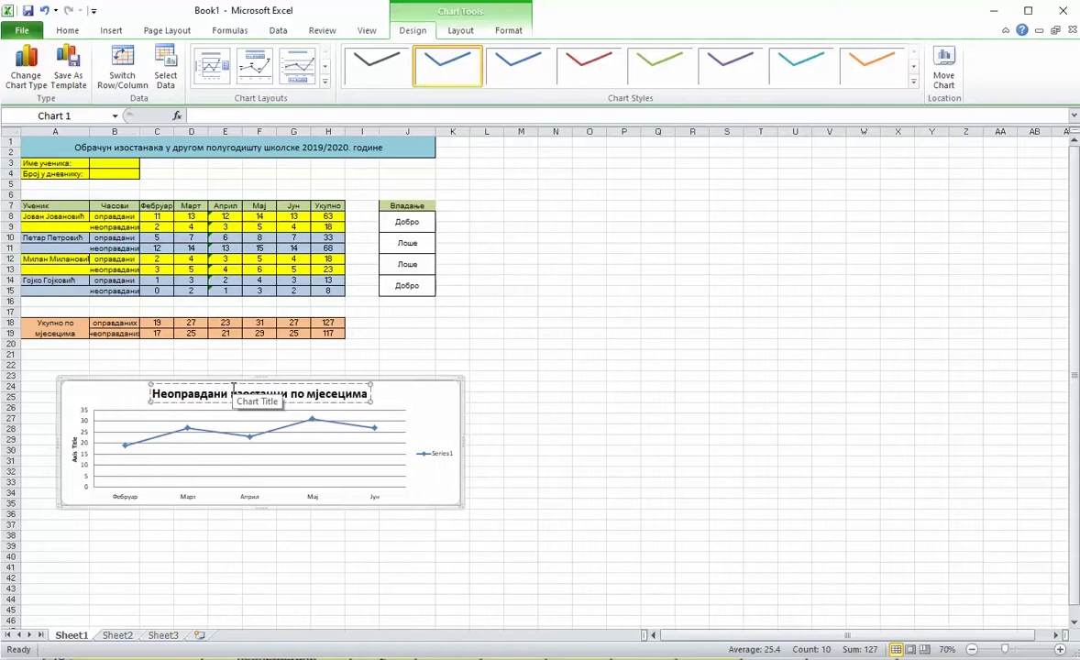
left_click(480, 355)
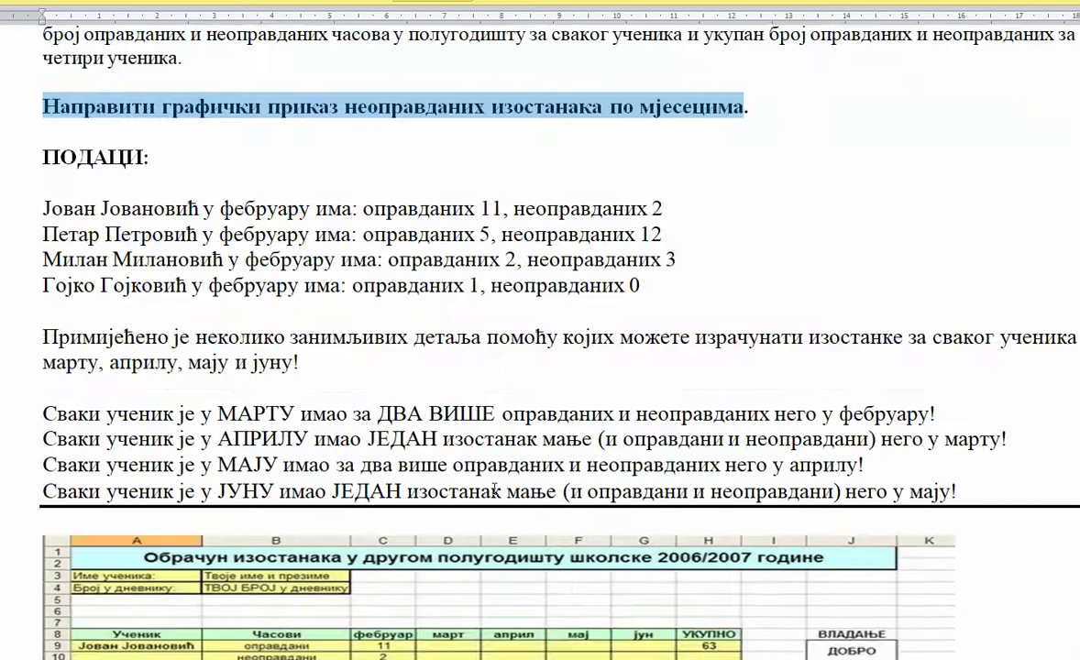
- Save the workbook in the Documents folder as an Excel Workbook named "Vjezba 7"
scroll(495, 492, "down", 5)
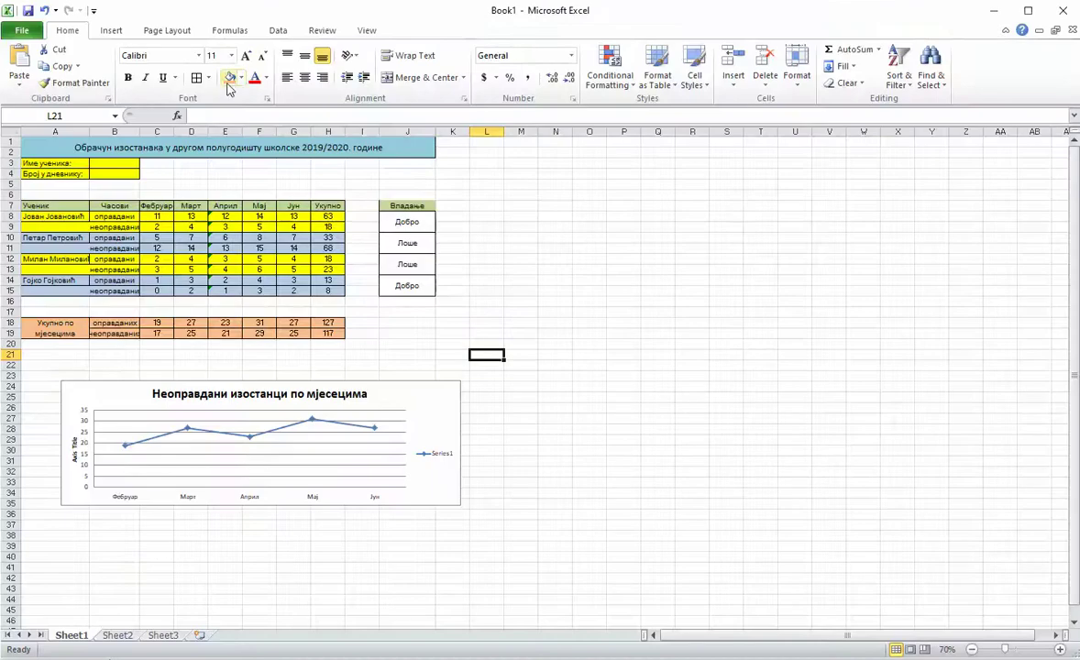
left_click(27, 10)
mouse_move(366, 22)
left_mouse_down()
mouse_move(517, 87)
mouse_move(605, 107)
left_mouse_up()
key("alt+shift")
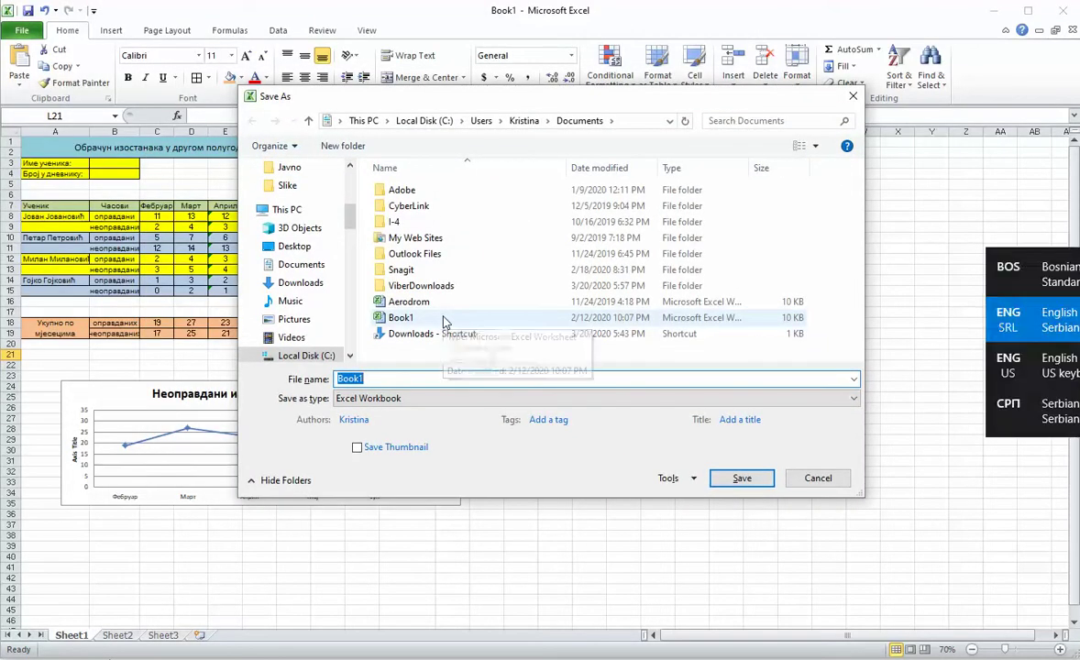
type("jez")
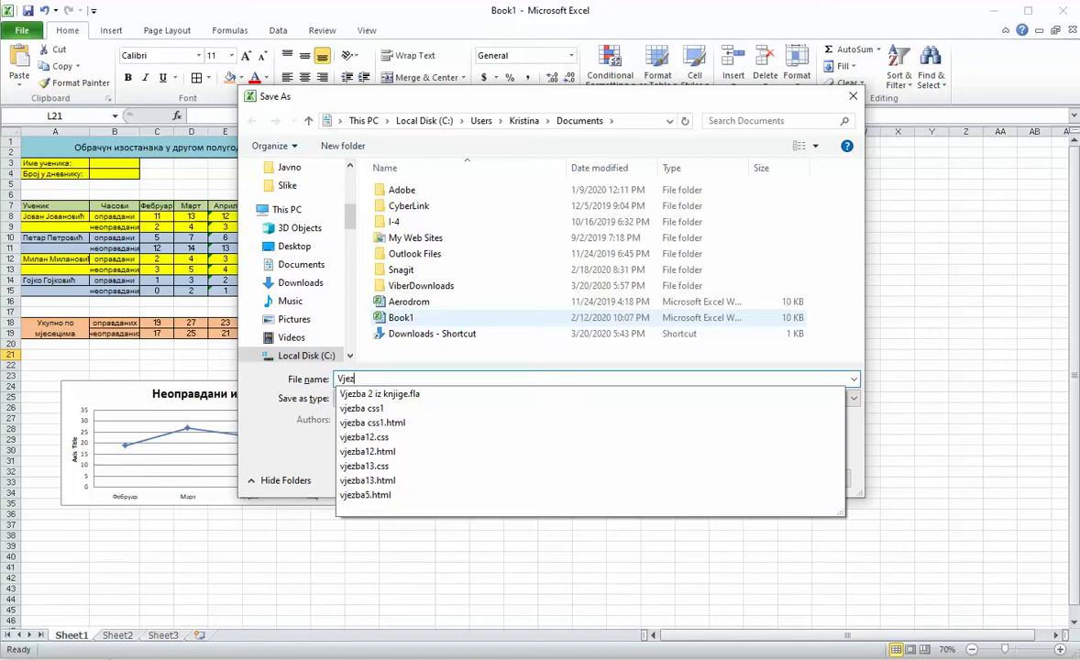
type("ba 7")
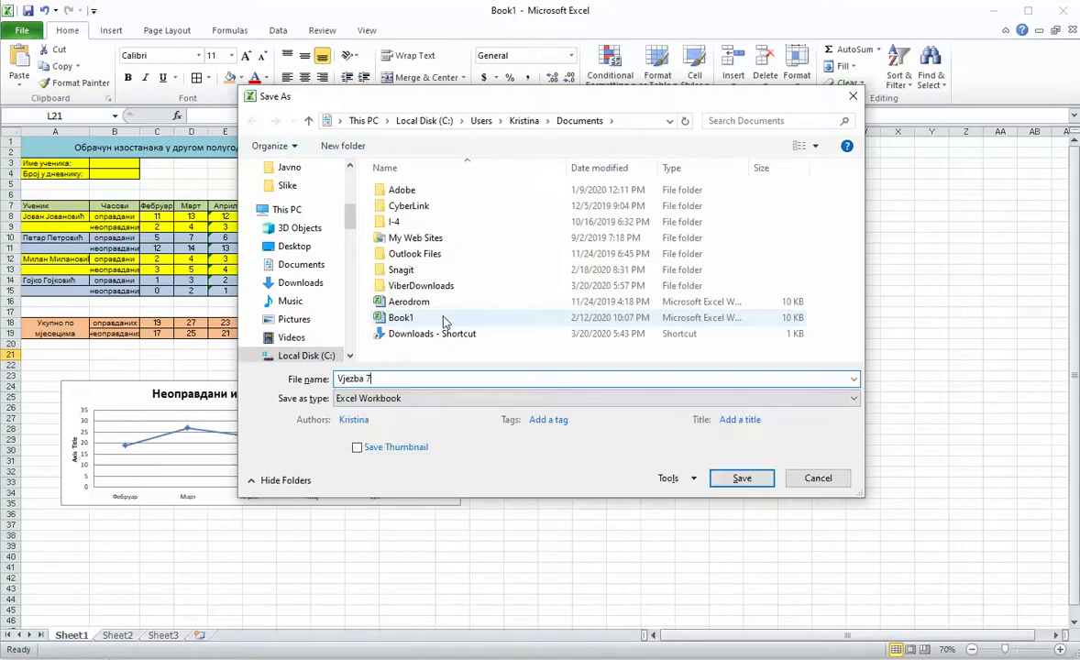